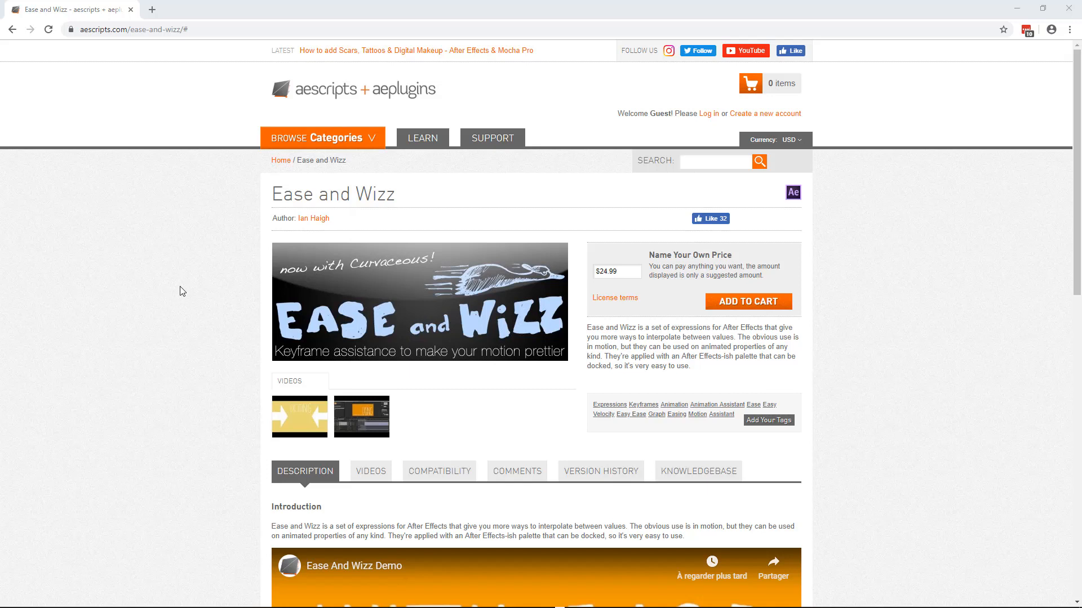
Clear the Name Your Own Price amount on the Ease and Wizz product page.
triple_click(639, 269)
key(BackSpace)
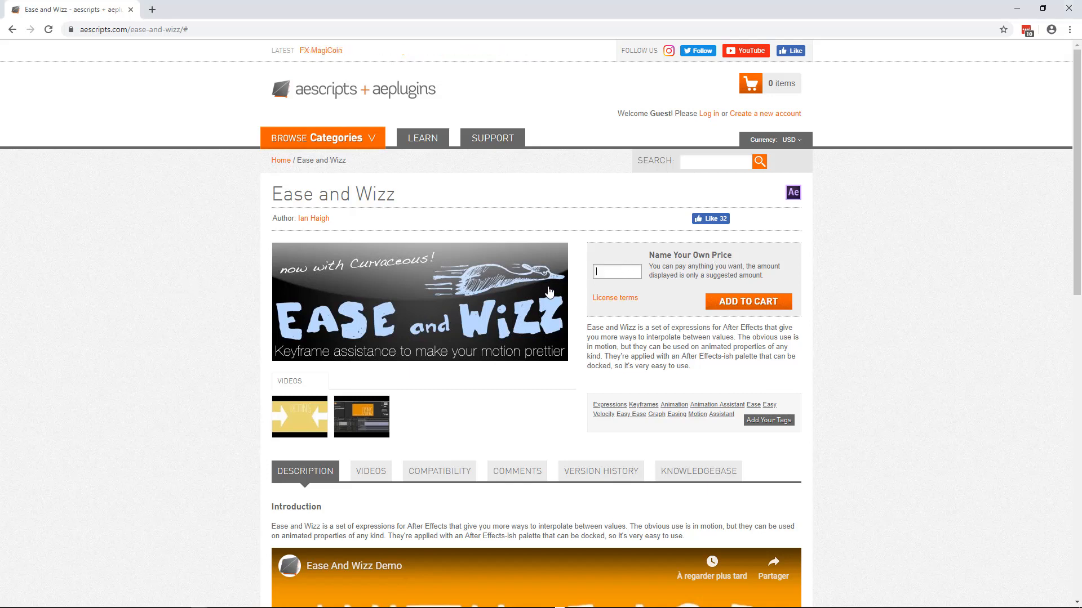
click(604, 209)
click(613, 270)
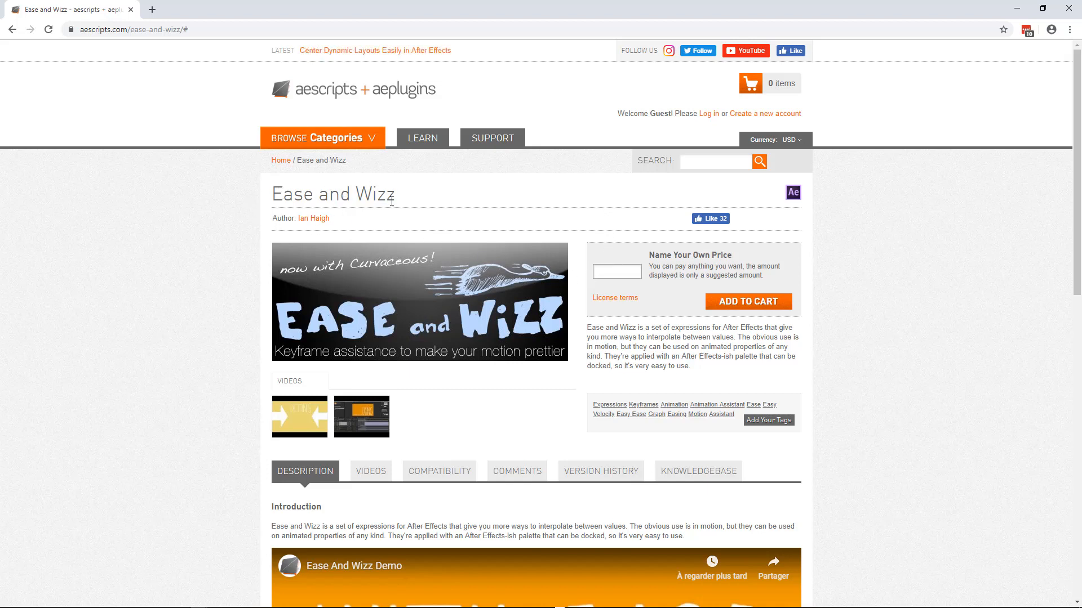
click(577, 199)
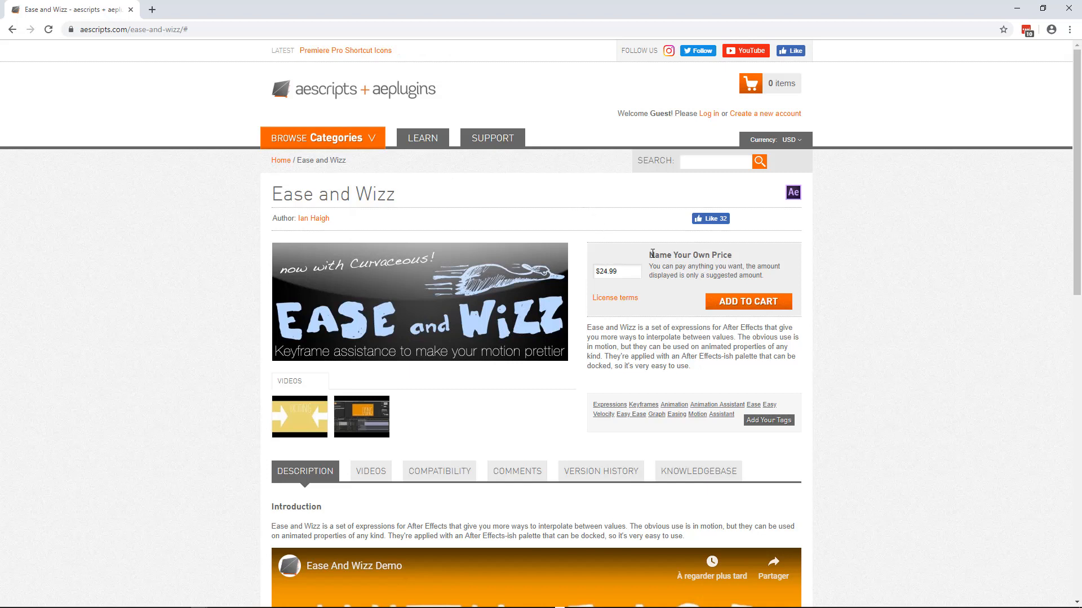
Set the Name Your Own Price amount to 0 and add Ease and Wizz to the shopping cart.
drag(650, 255, 735, 255)
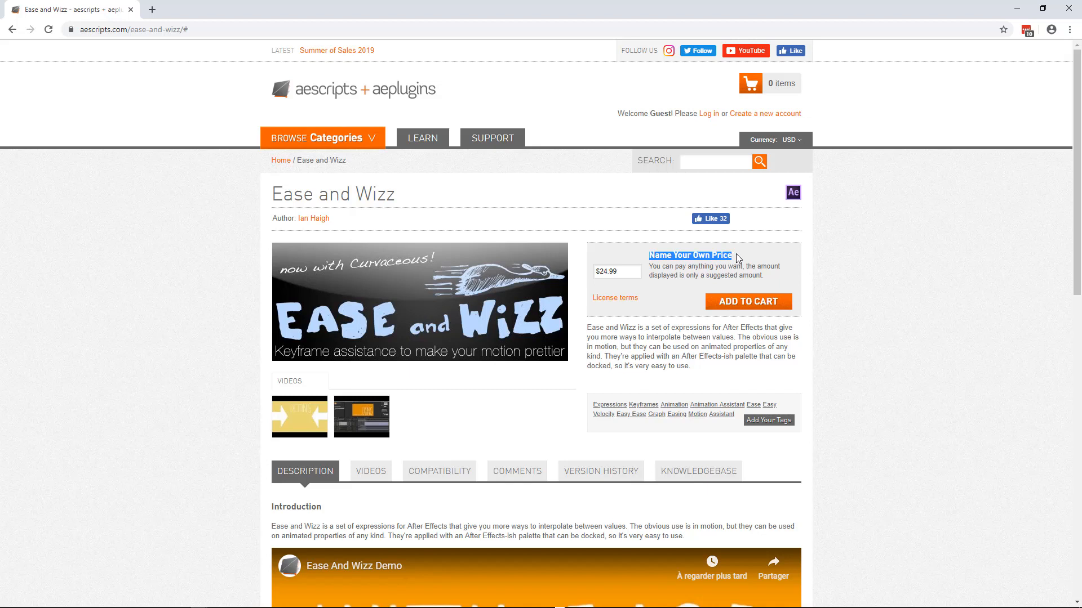
click(617, 272)
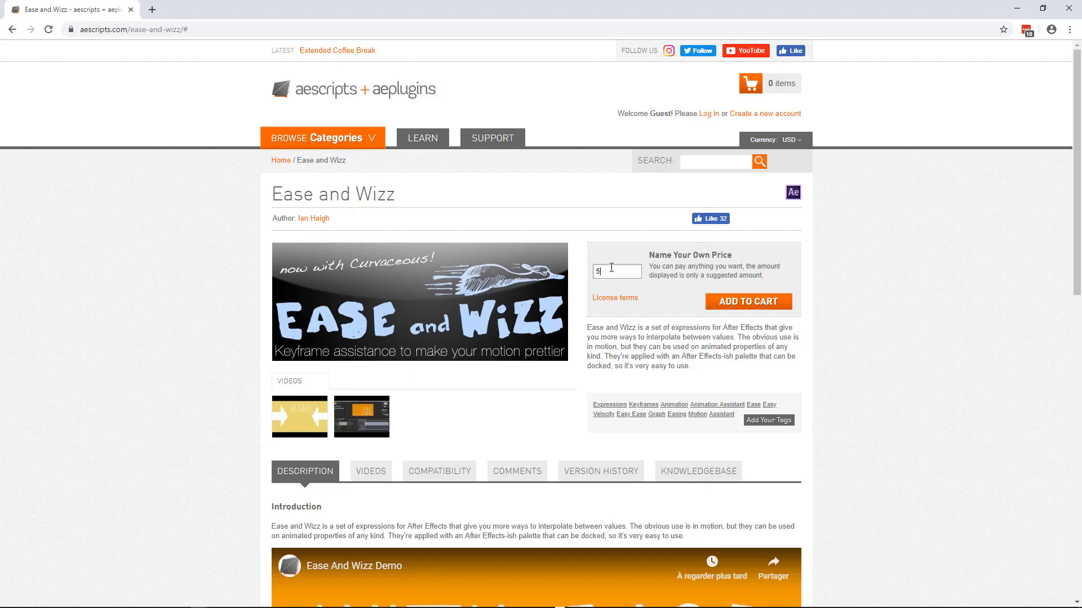
drag(613, 269, 561, 270)
text(0)
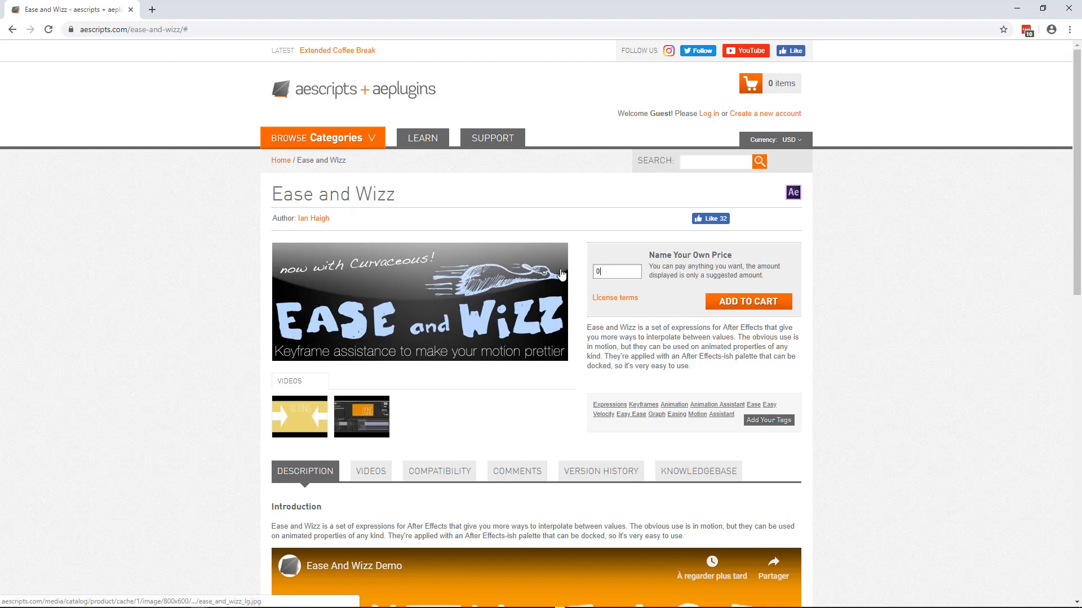
click(748, 303)
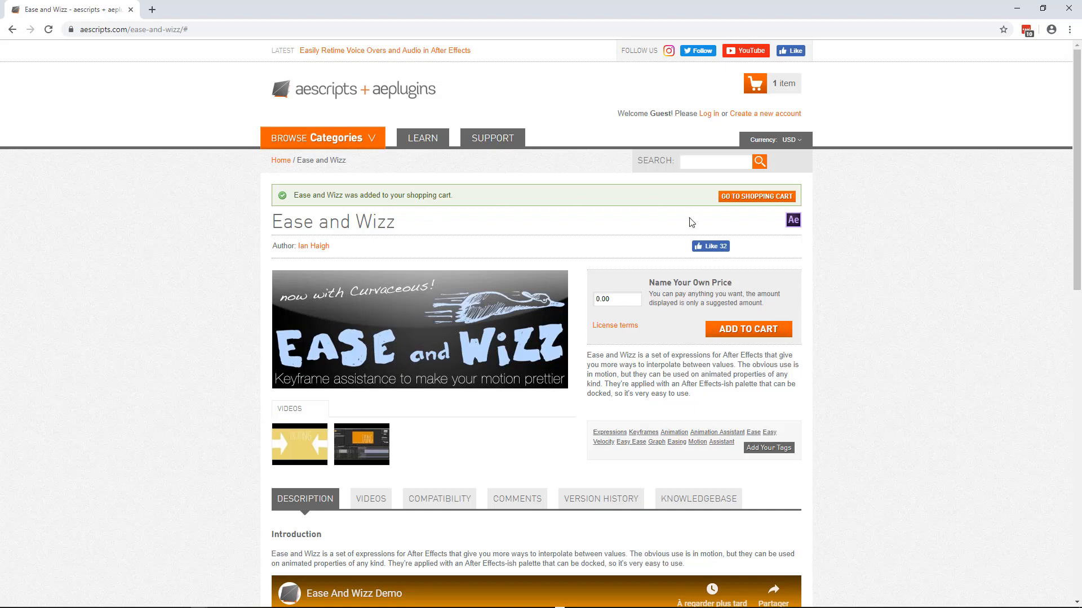
Open the shopping cart, then return to the Ease and Wizz product page.
click(727, 199)
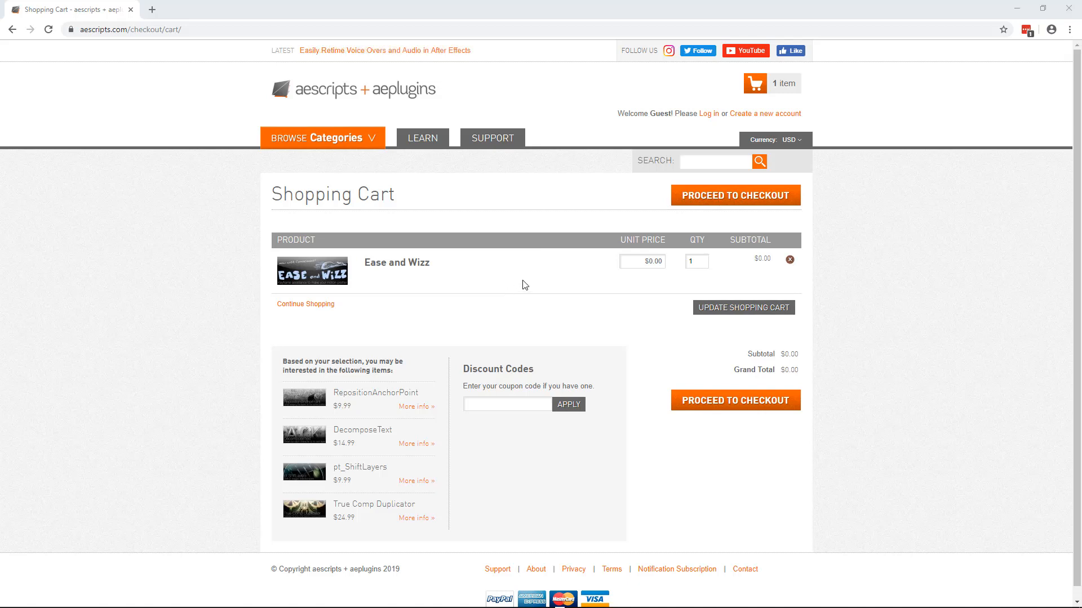
click(708, 199)
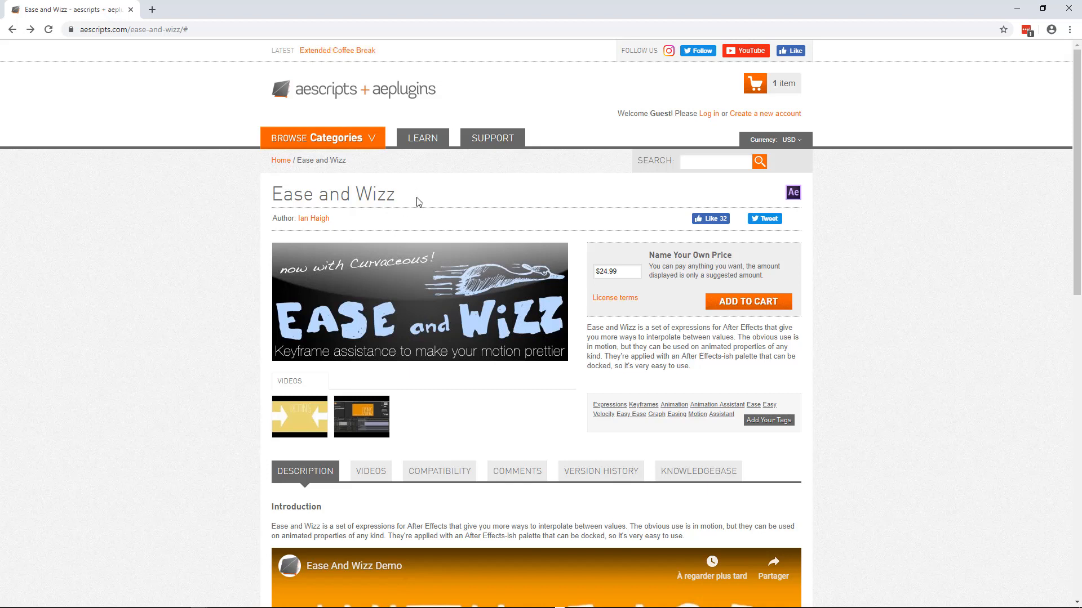
click(620, 271)
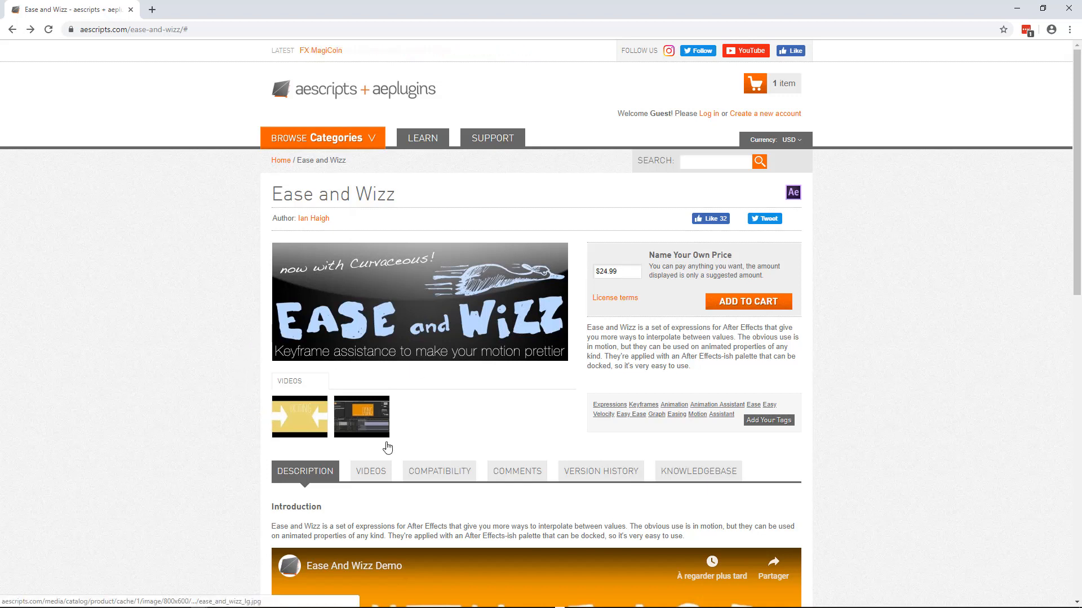
Switch to the file manager window showing the After Effects ScriptUI Panels folder.
mouse_move(451, 607)
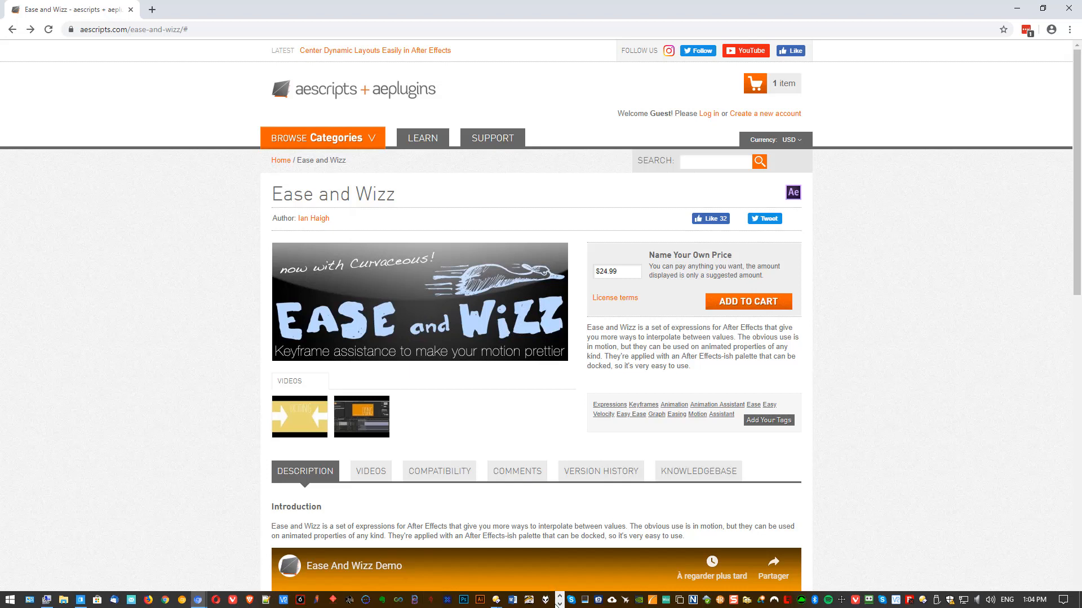
click(560, 605)
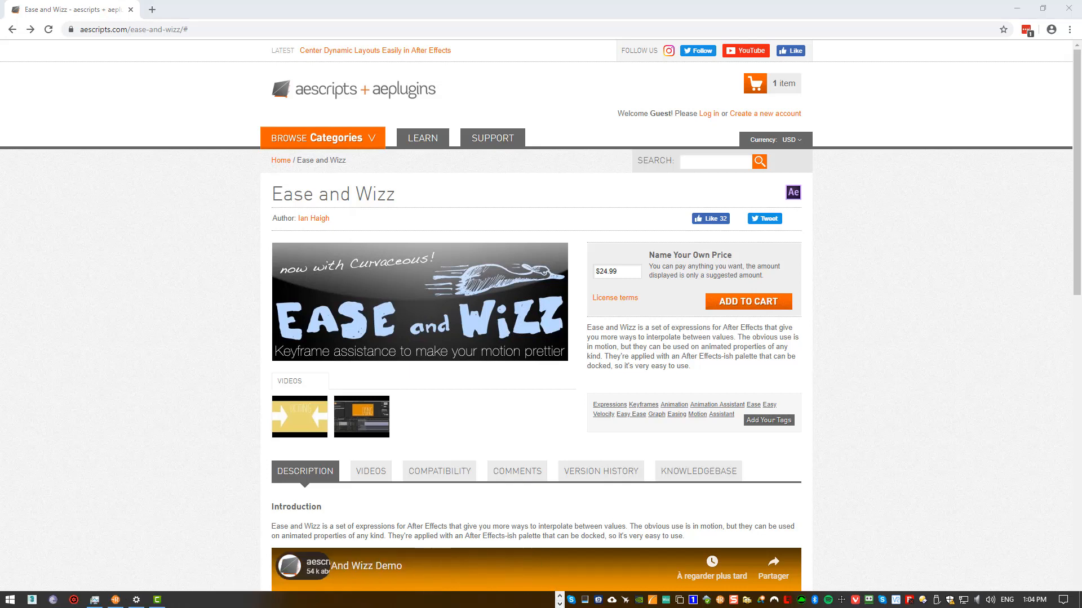
click(560, 596)
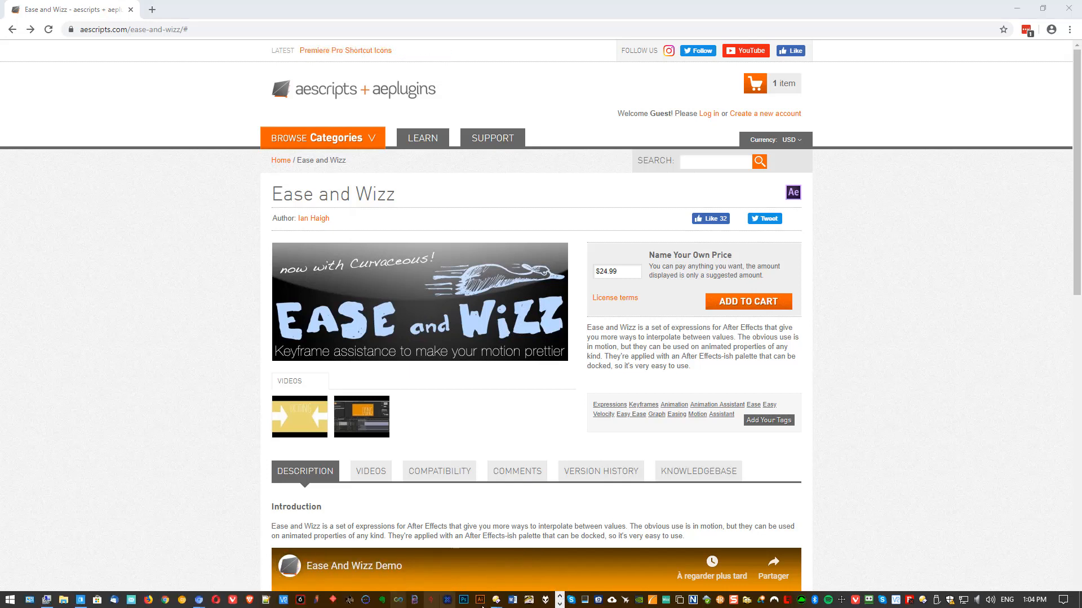
mouse_move(496, 602)
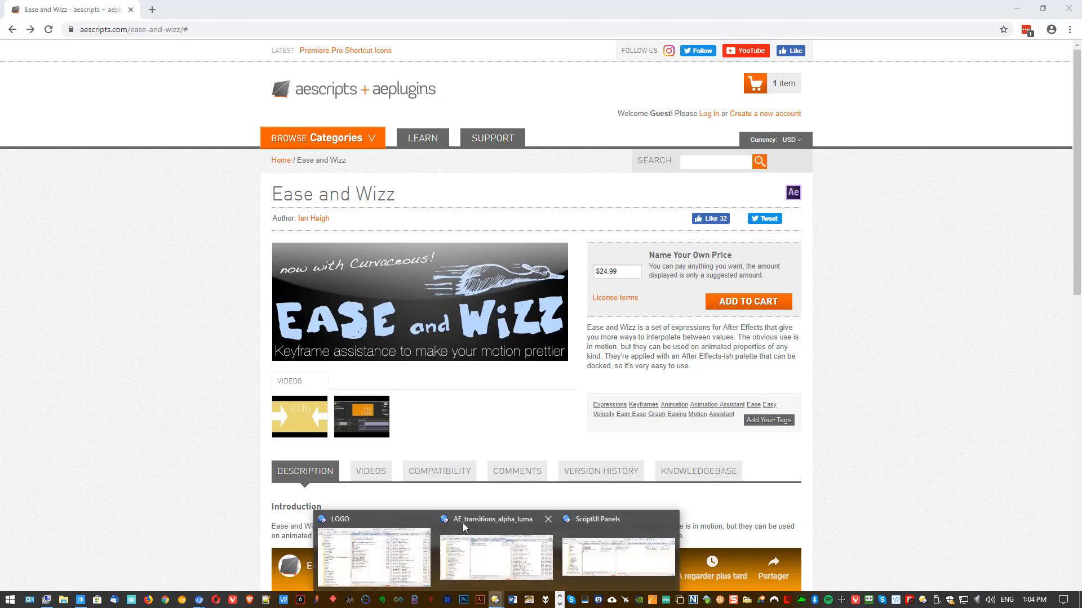
click(521, 540)
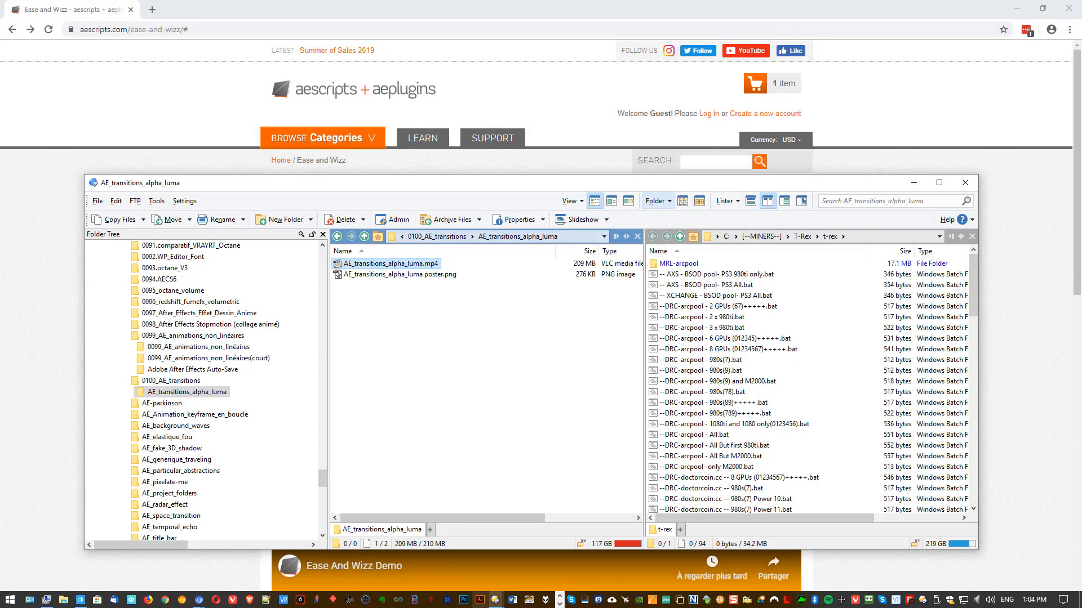
mouse_move(495, 602)
click(594, 557)
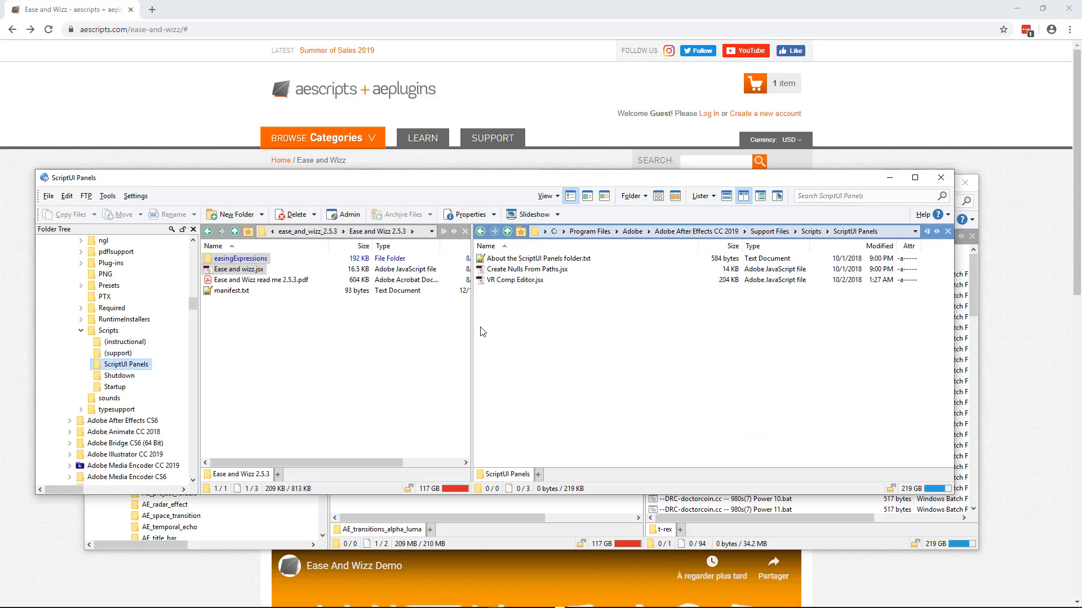
Copy the easingExpressions folder and Ease and wizz.jsx from Ease and Wizz 2.5.3 into Adobe After Effects CC 2019\Support Files\Scripts\ScriptUI Panels.
click(261, 338)
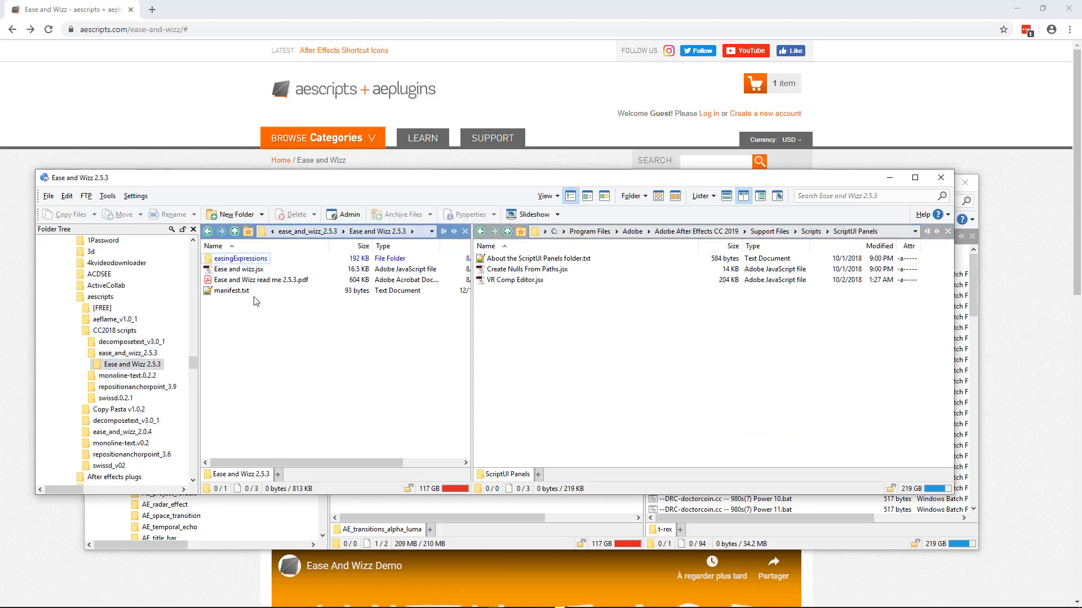
click(225, 270)
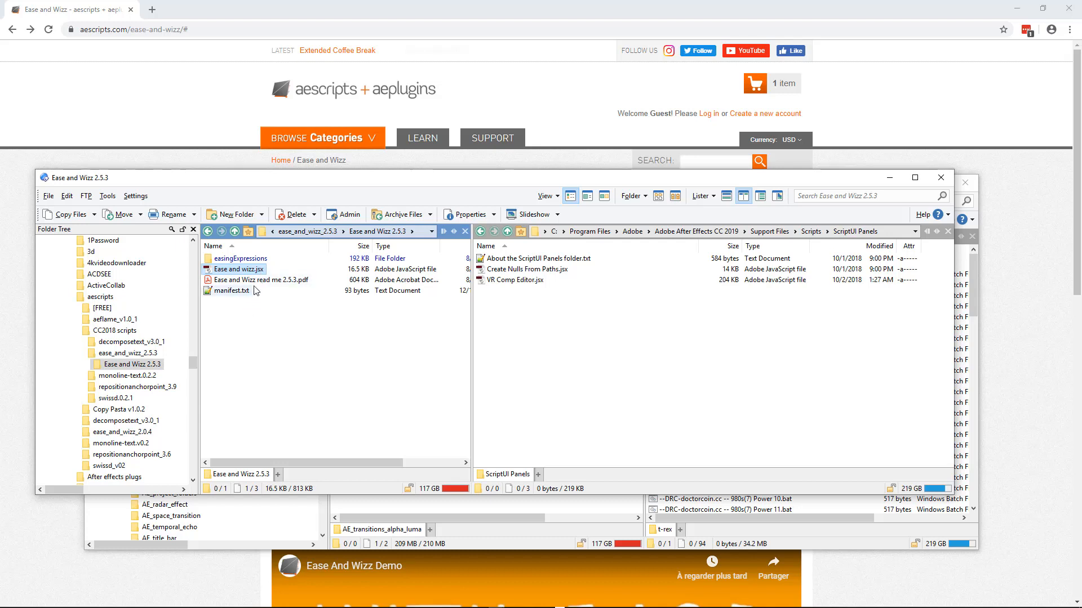
click(236, 259)
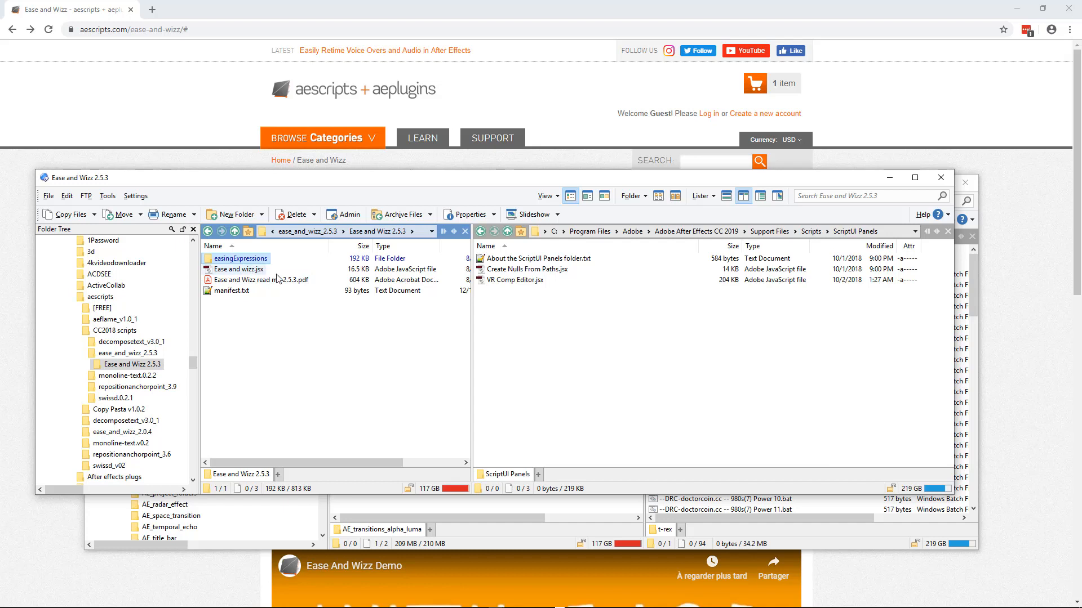
drag(472, 360, 463, 360)
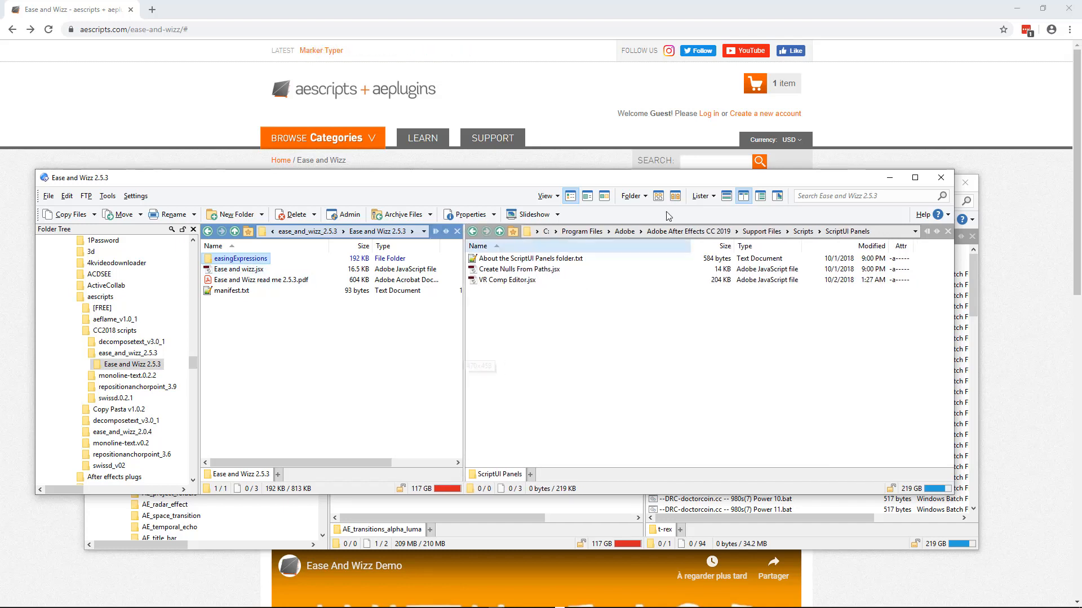
ctrl+click(259, 270)
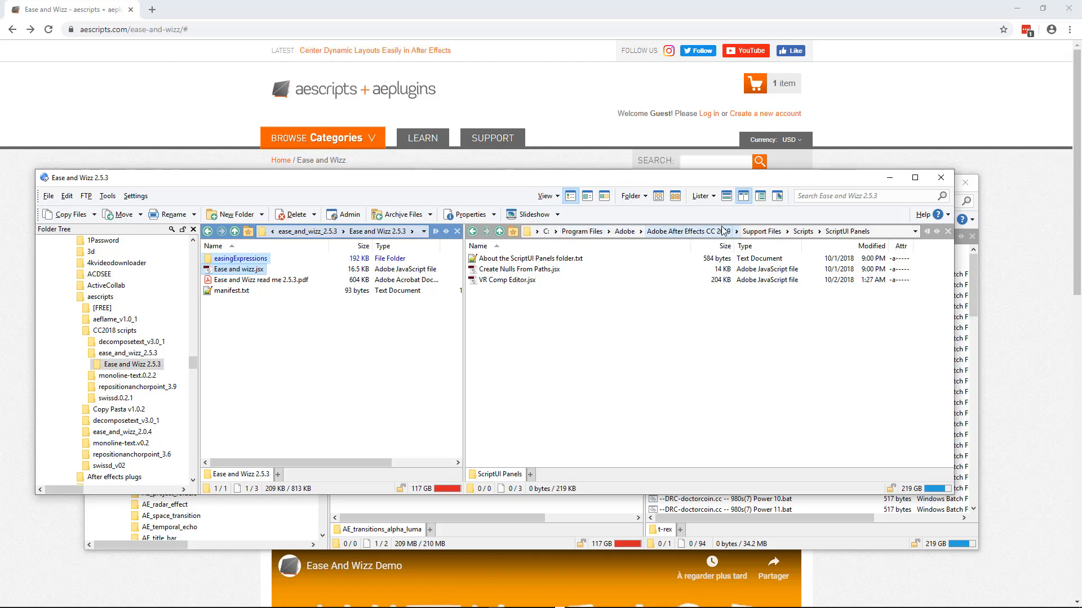
click(761, 232)
scroll(550, 403, down, 5)
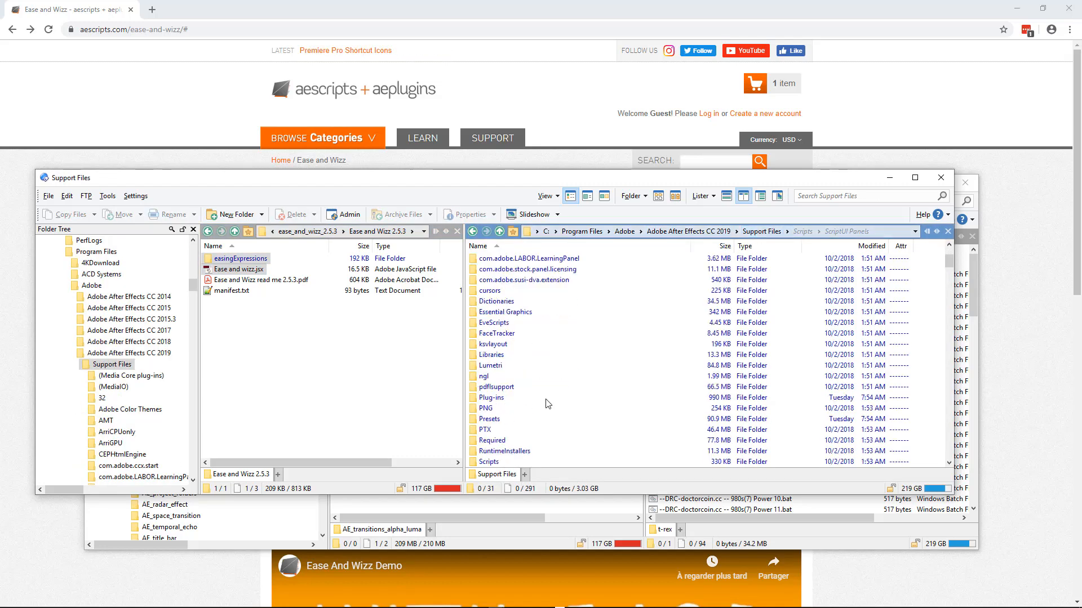
double_click(488, 399)
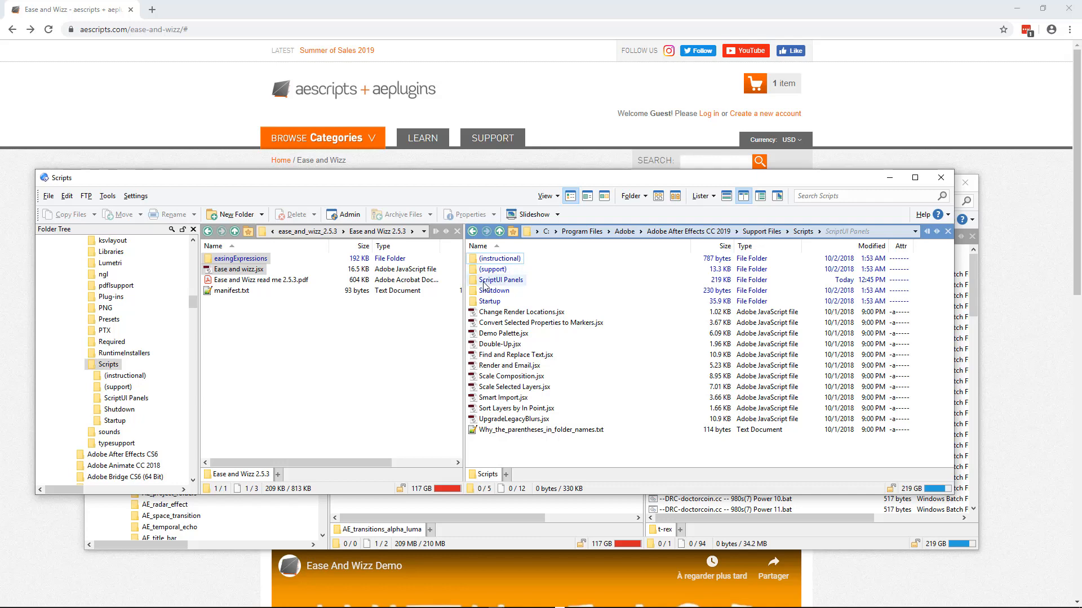
mouse_move(489, 284)
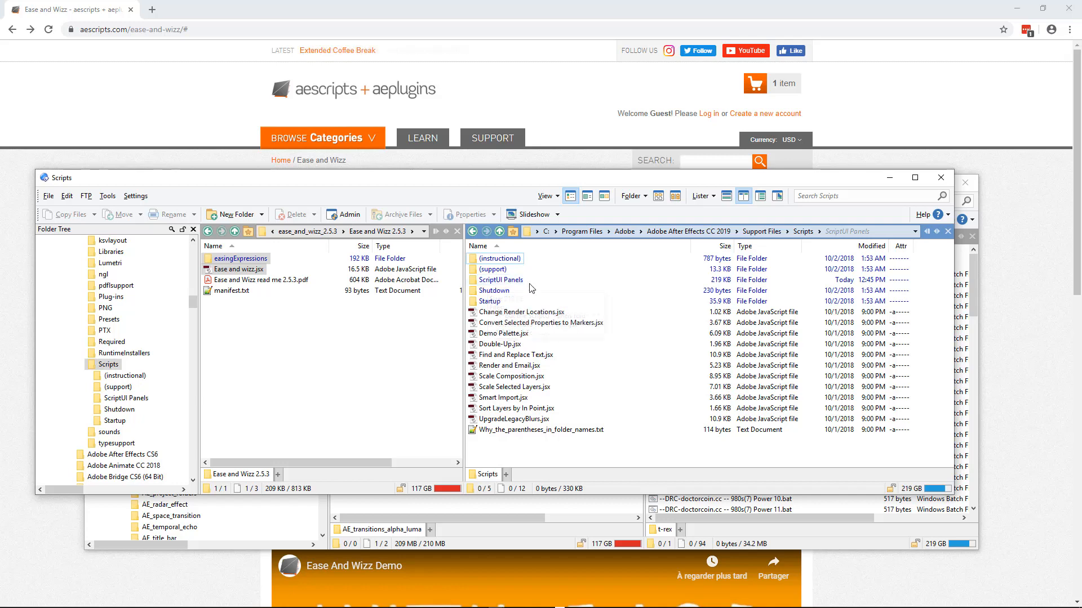
double_click(505, 280)
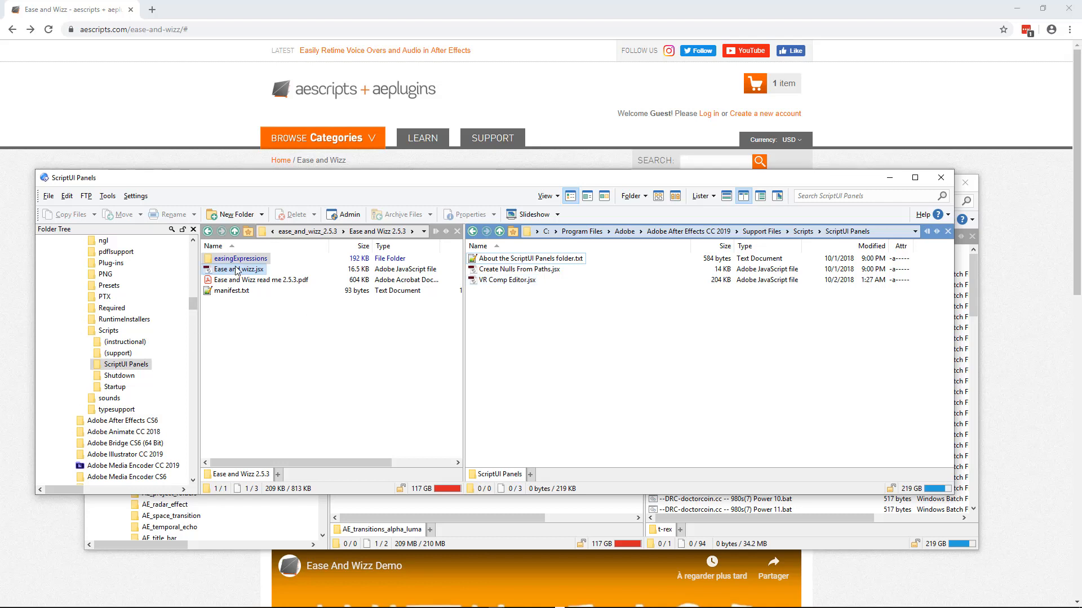
drag(238, 270, 534, 345)
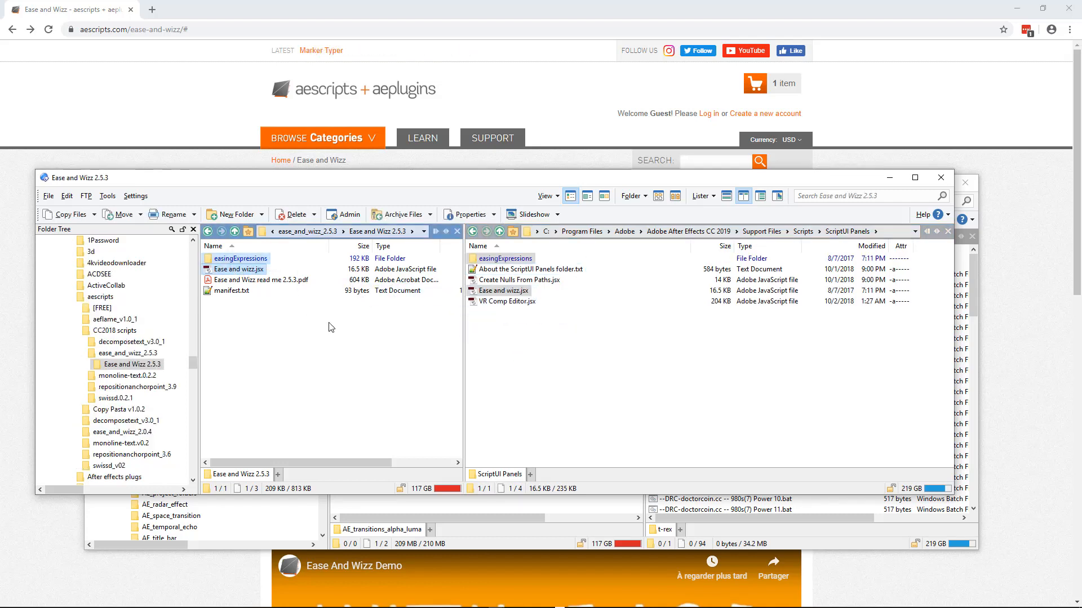
Launch Adobe After Effects CC 2019 from the Windows start search.
key(super)
text(after)
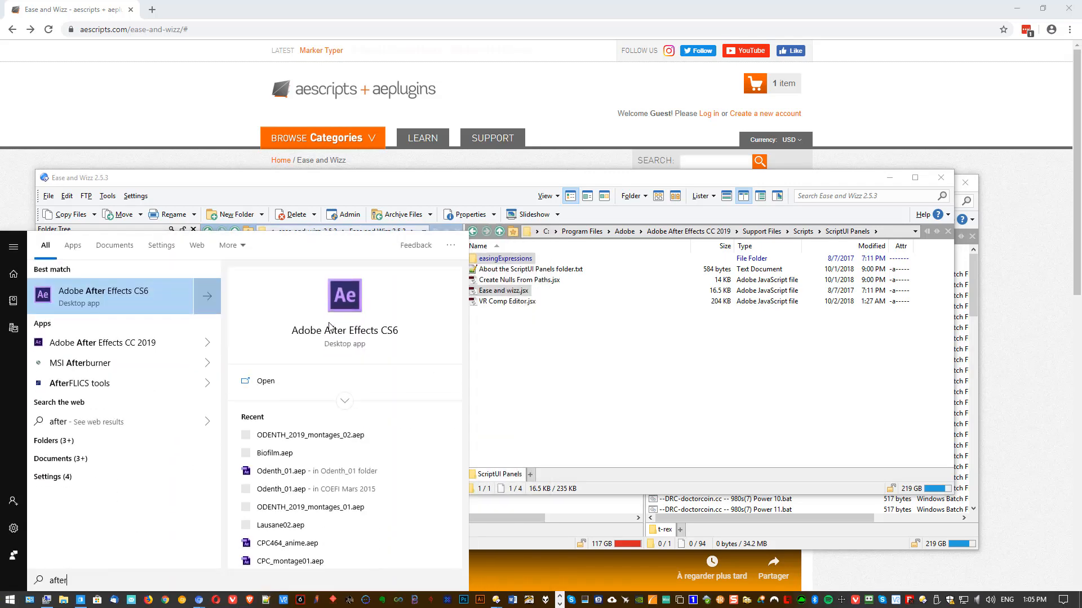
key(Down)
key(Down)
key(Return)
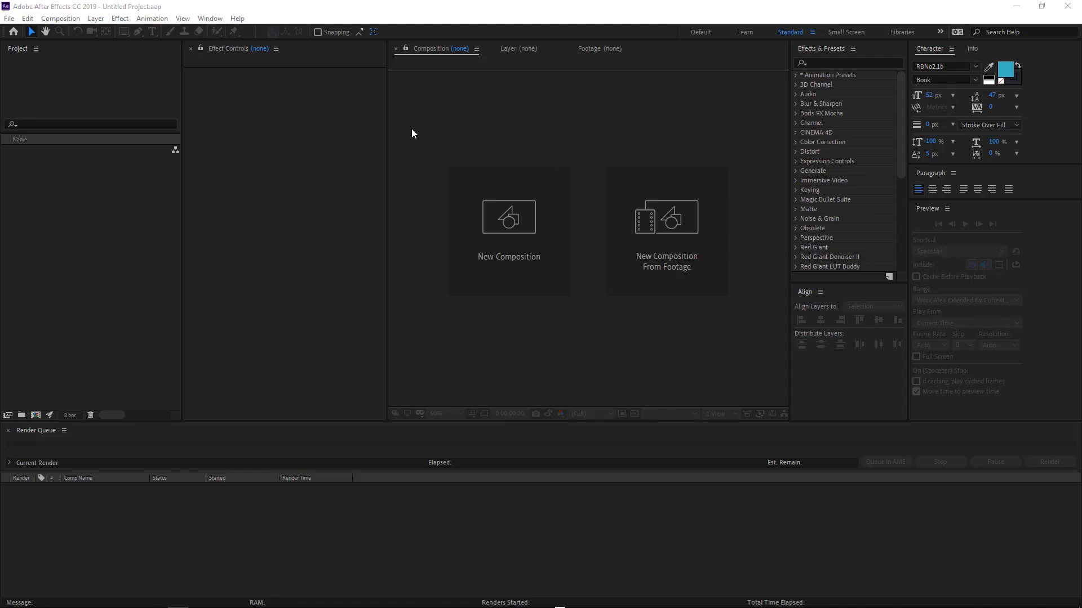
Create a new composition with the default 1920 x 1080 settings and close the floating Comp 1 timeline panel.
click(495, 234)
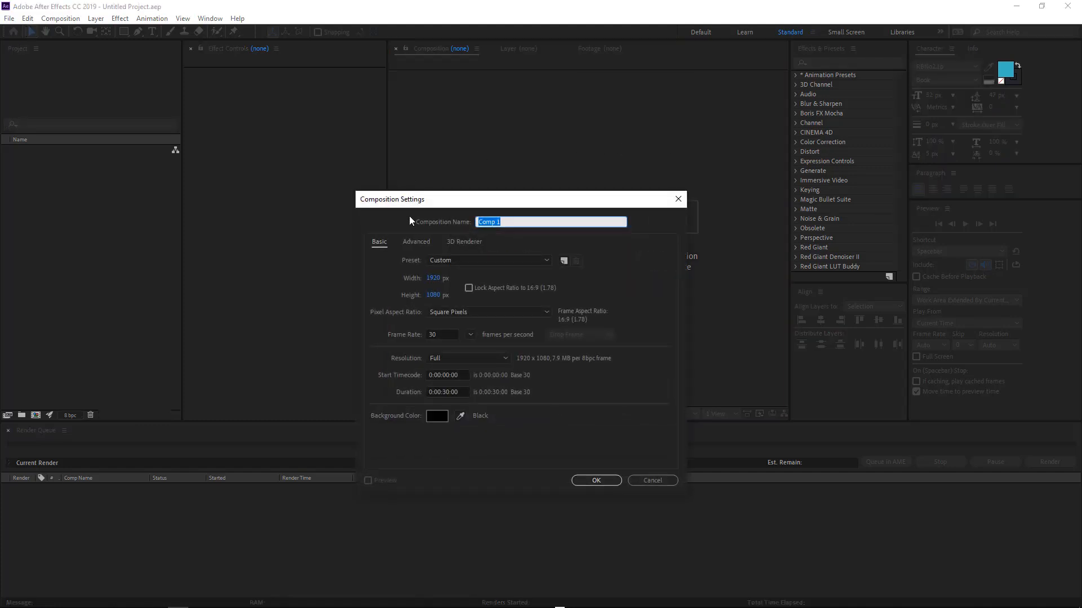
click(590, 478)
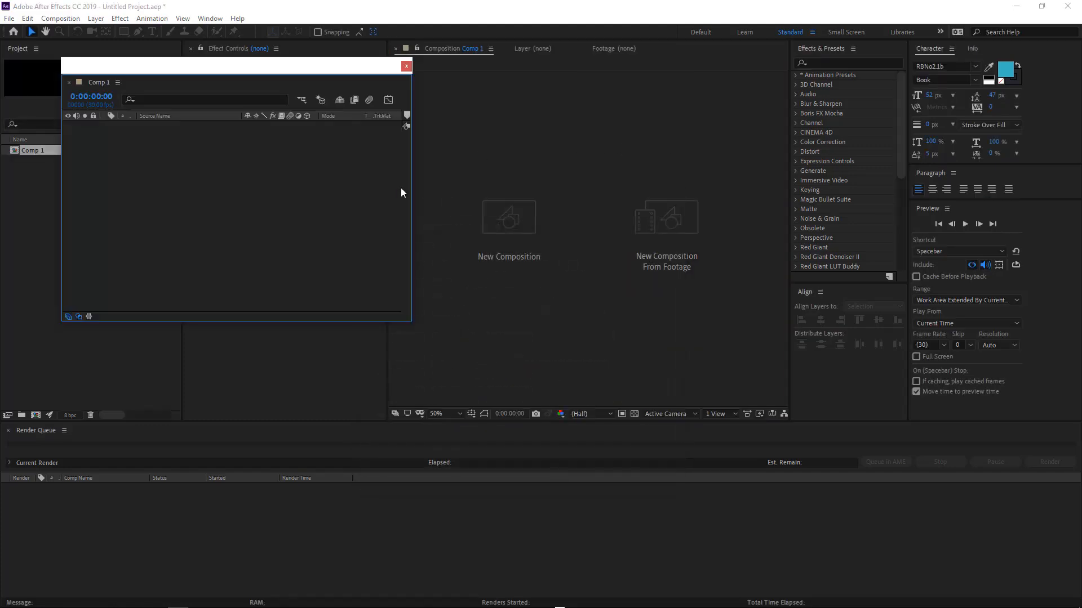
click(405, 66)
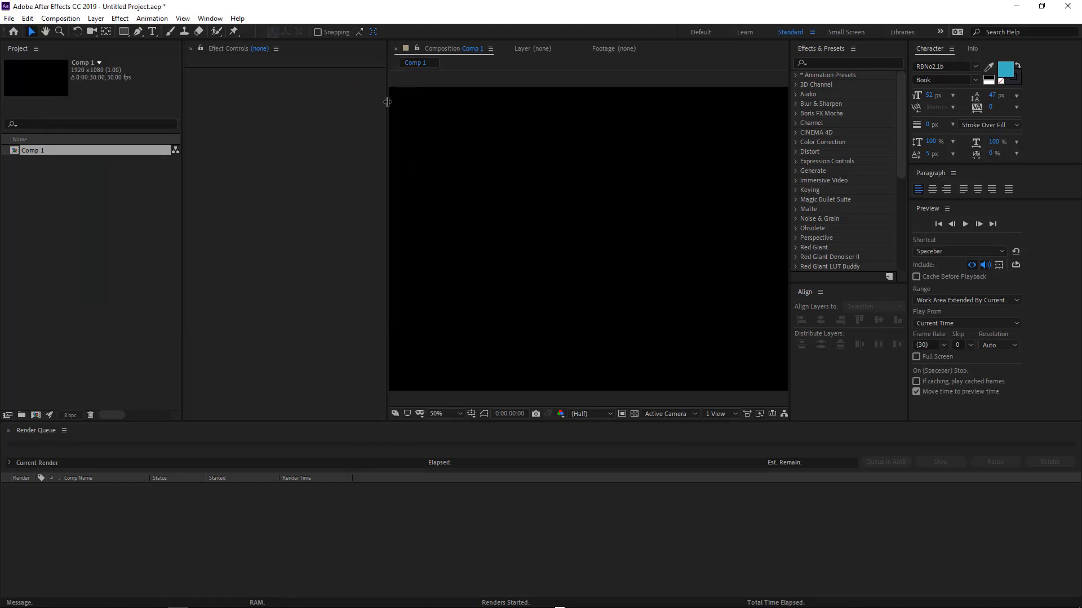
Rearrange the workspace by resizing panels and docking the Effect Controls panel to the left of the Project panel.
drag(388, 101, 297, 107)
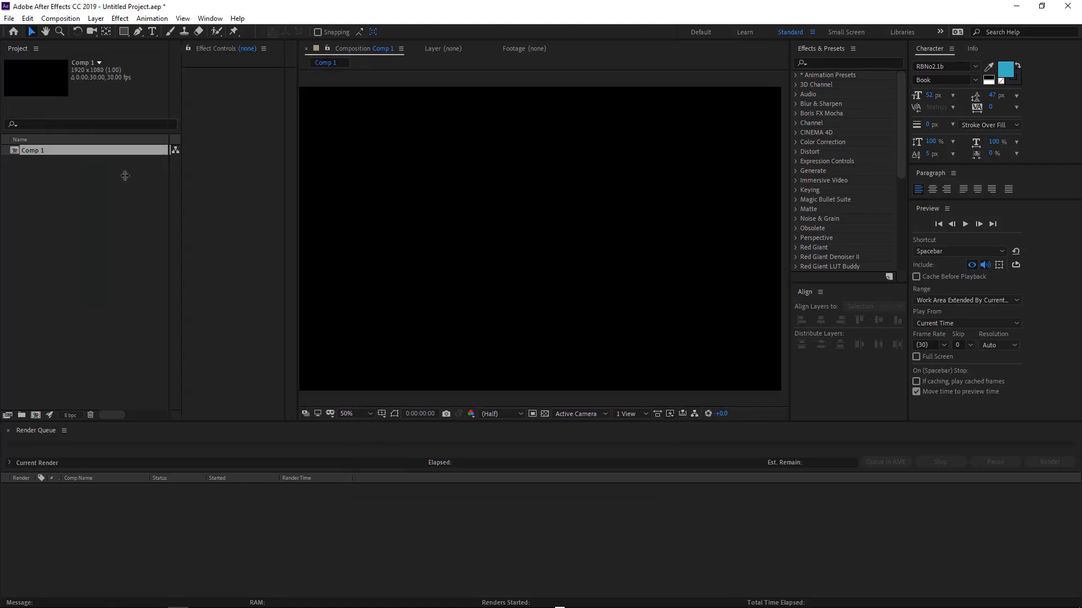
drag(181, 171, 100, 169)
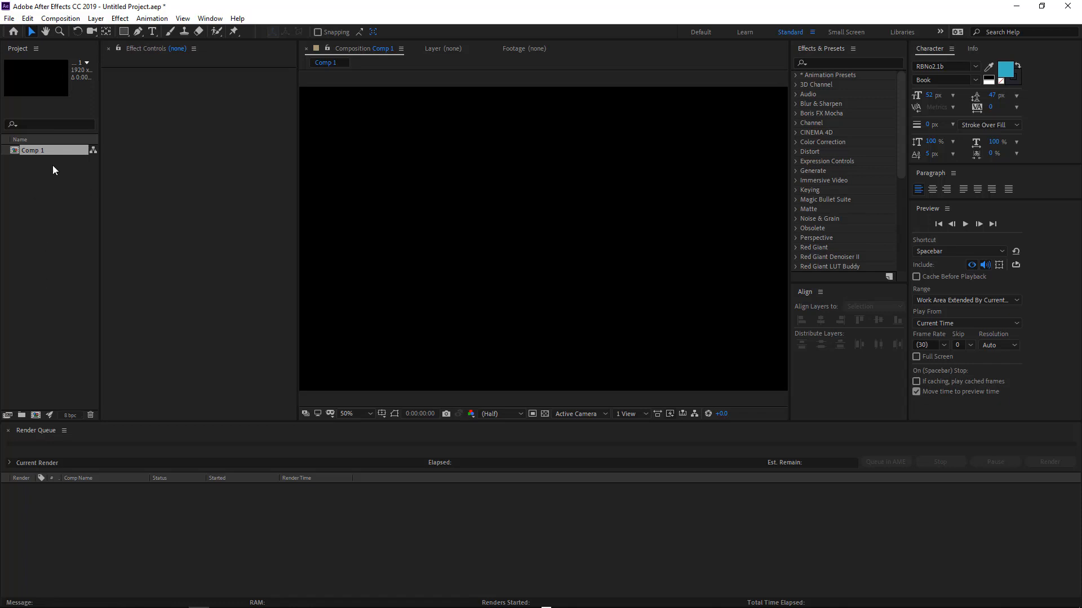
click(97, 98)
drag(101, 100, 118, 99)
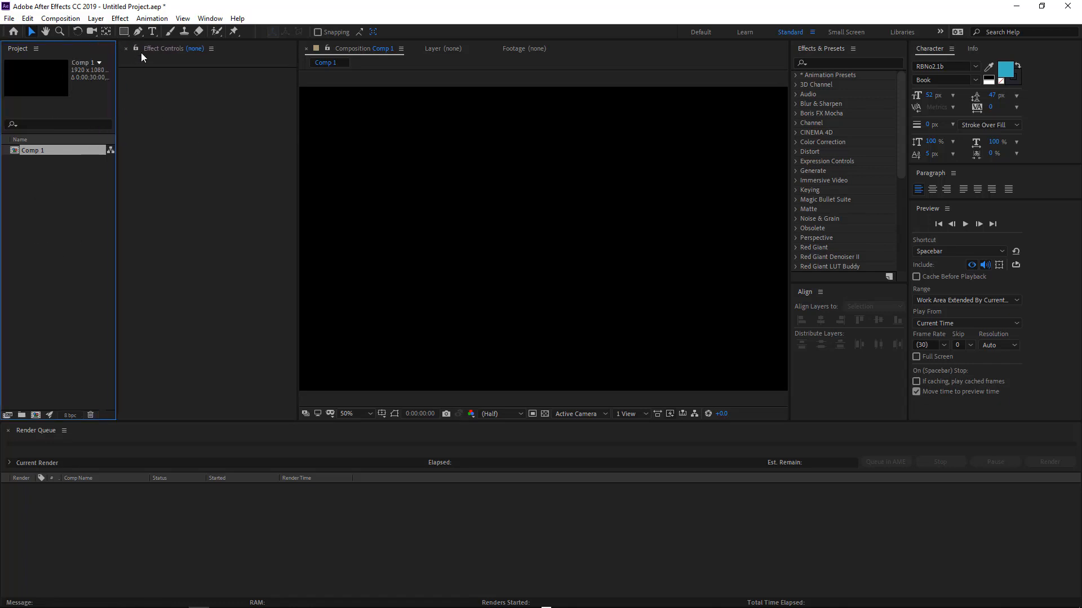
drag(141, 51, 25, 99)
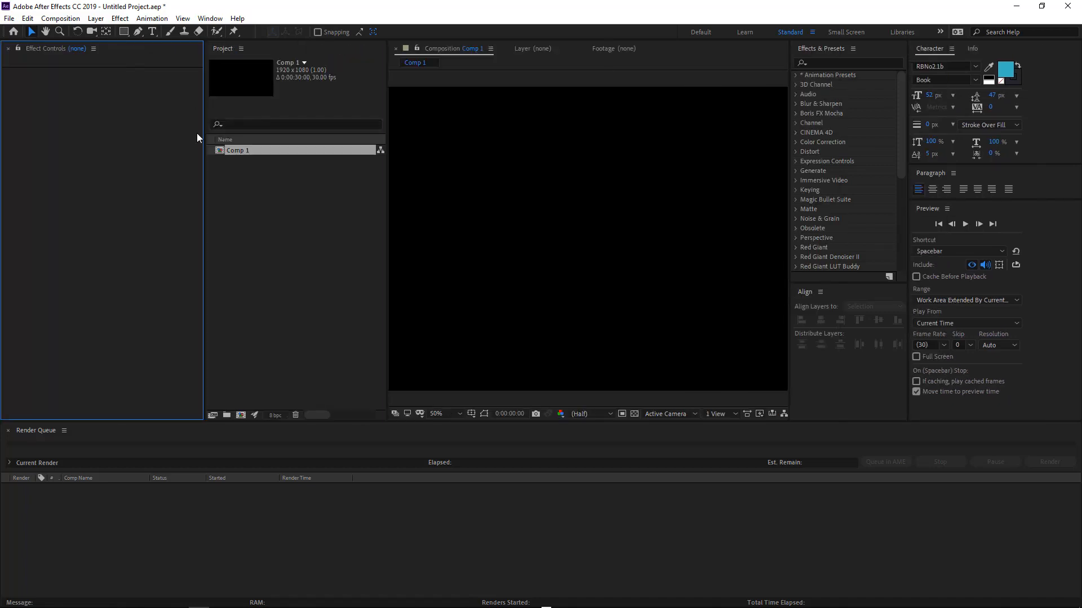
Narrow the Effect Controls and Project panels to widen the composition viewer.
drag(204, 132, 104, 131)
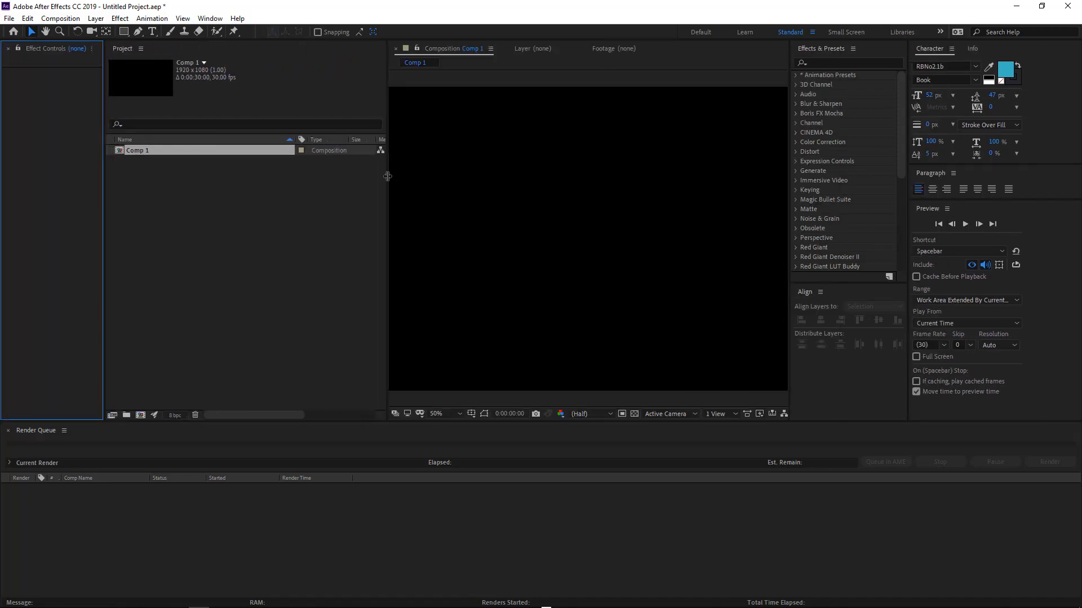
drag(388, 177, 209, 176)
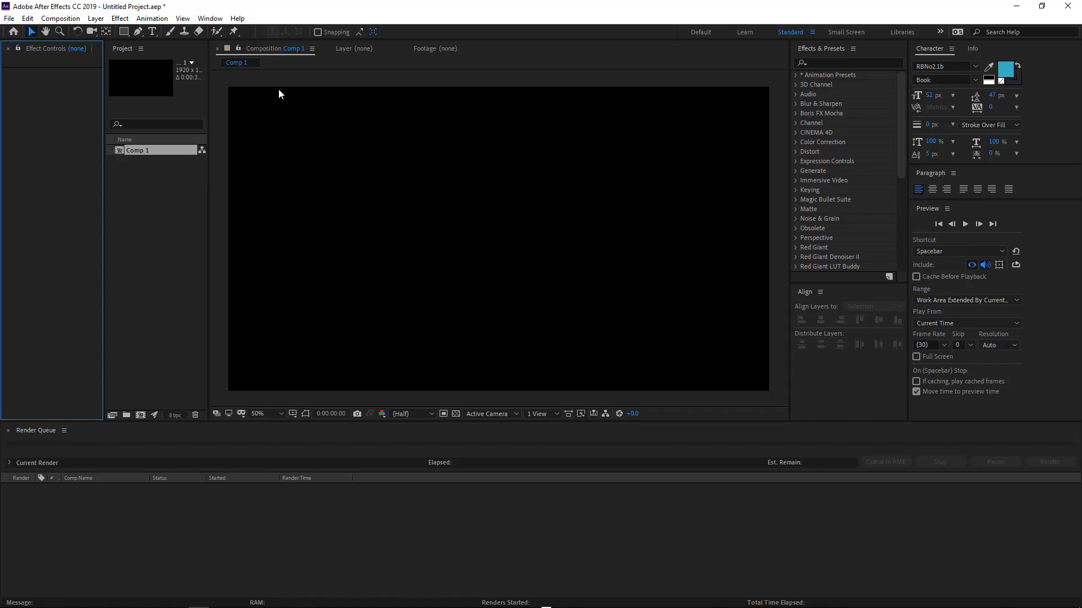
Open the Ease and wizz.jsx panel and dock it below the Align panel.
click(207, 20)
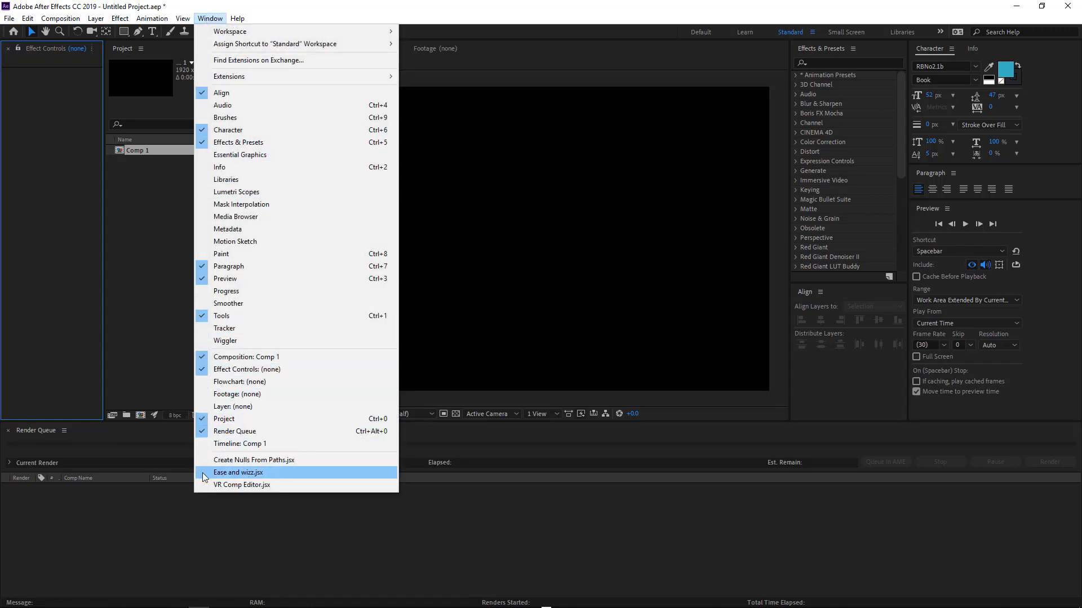
click(259, 477)
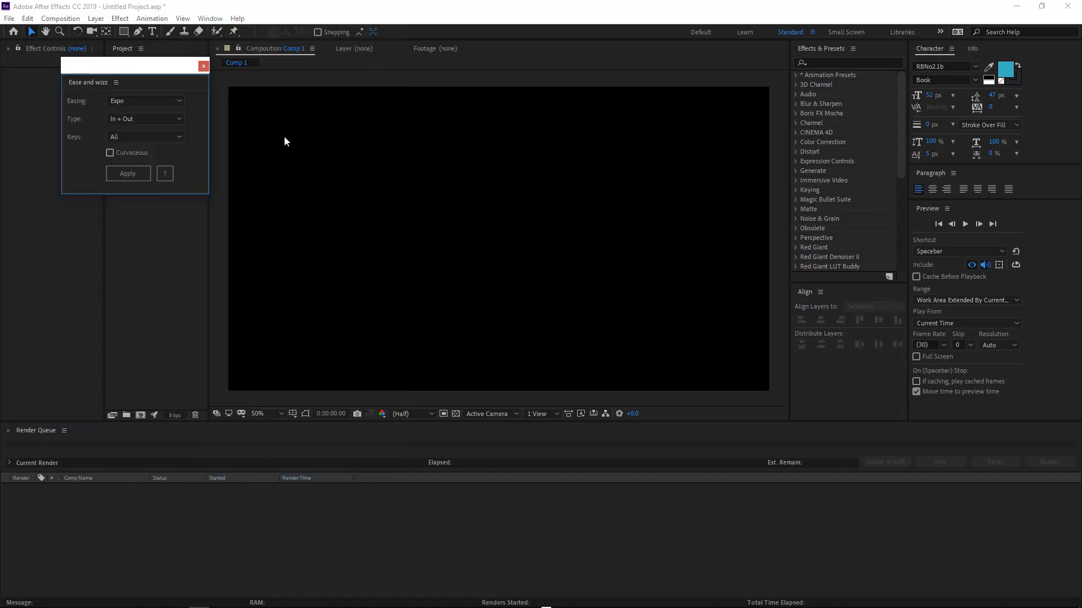
drag(112, 68, 415, 136)
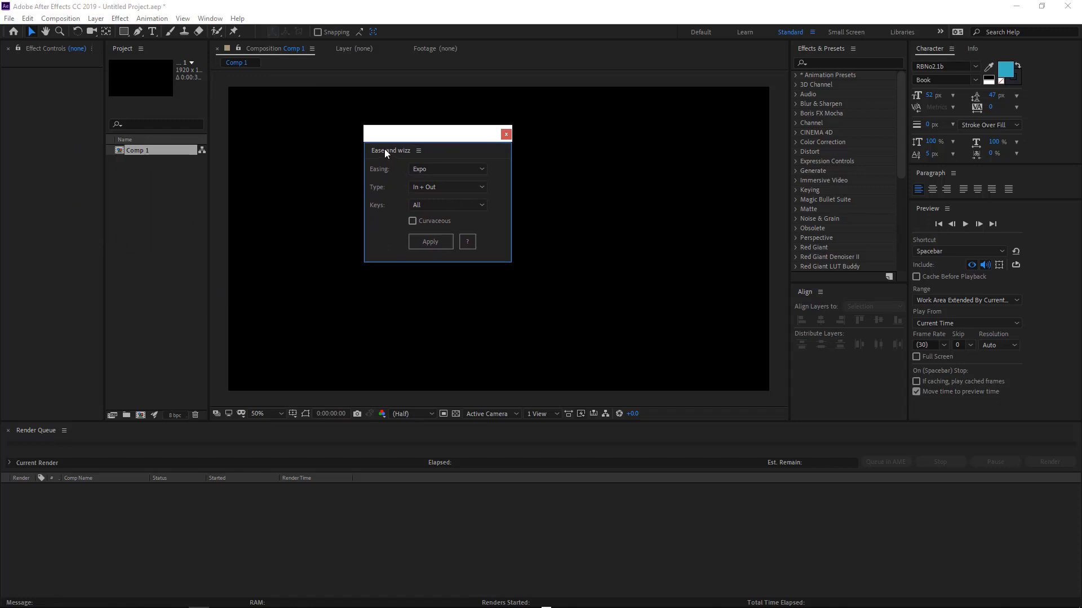
drag(386, 151, 837, 369)
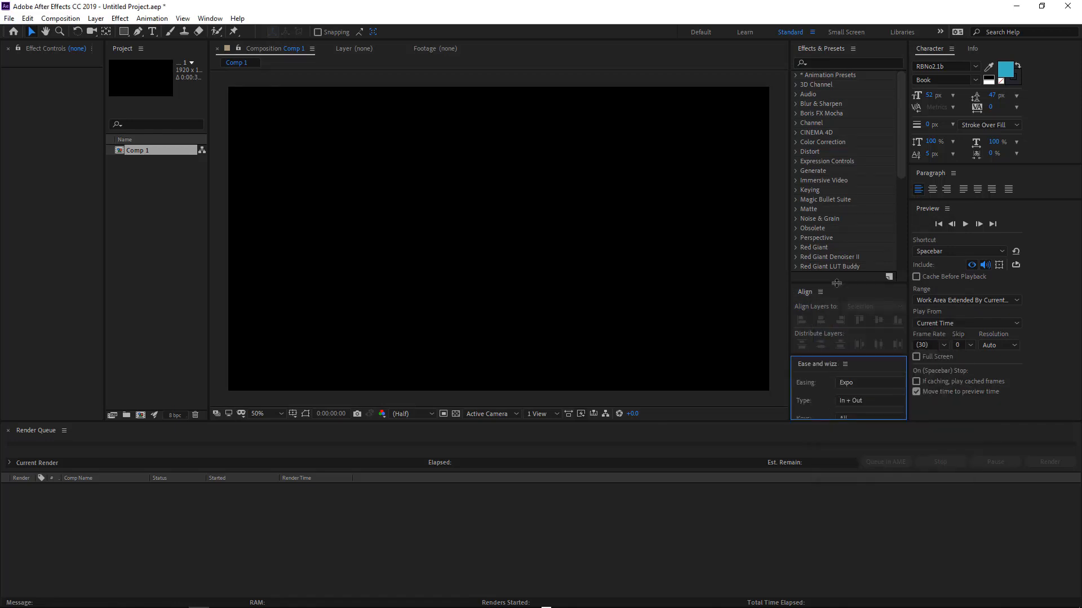
Resize the surrounding panels so the whole Ease and wizz panel is visible.
drag(836, 284, 836, 190)
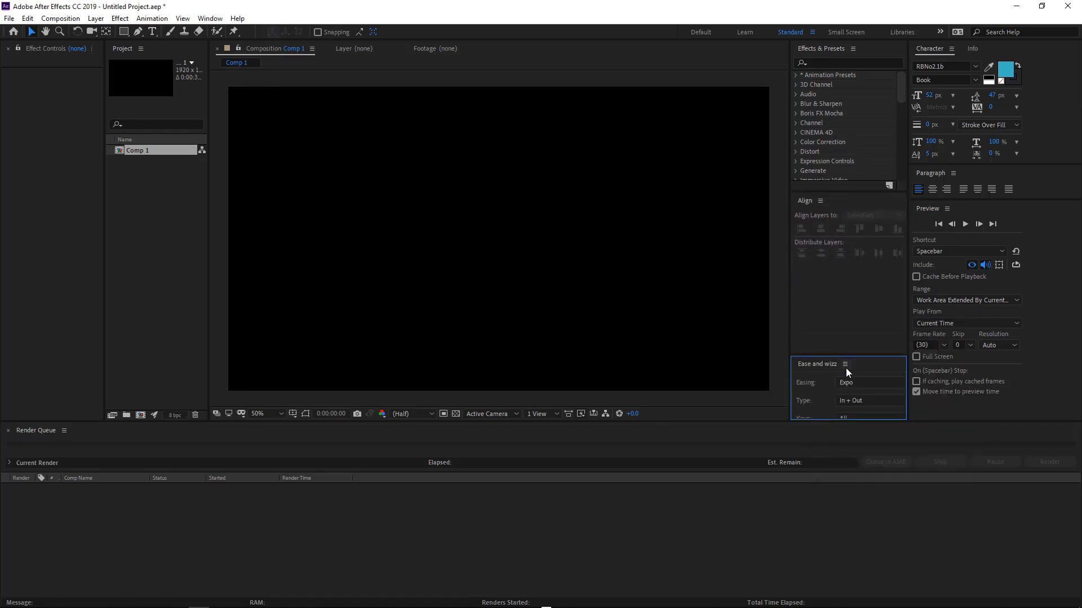
drag(840, 356, 828, 252)
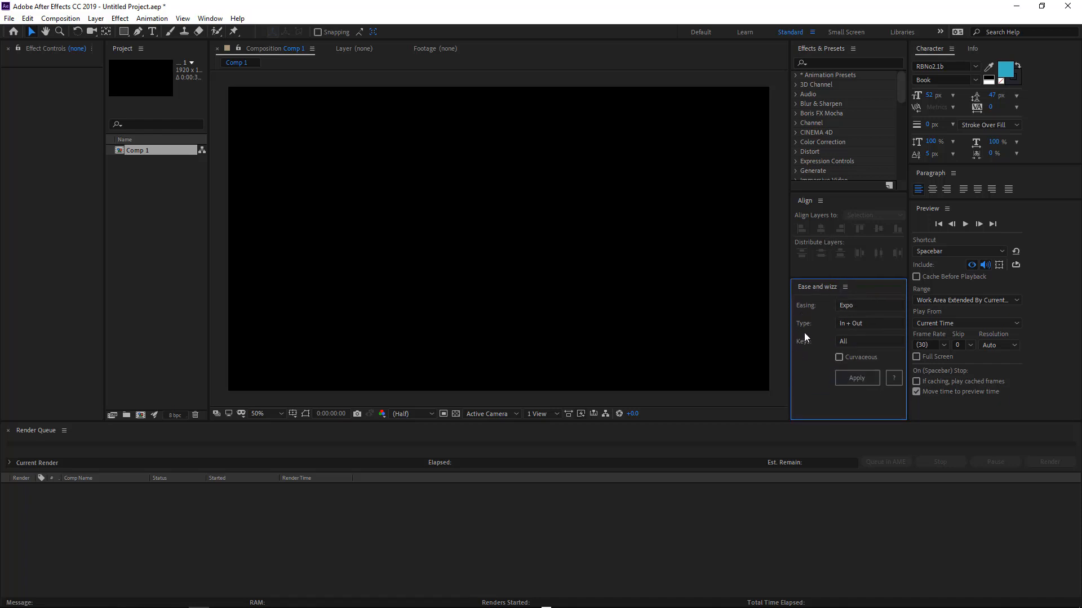
drag(790, 330, 763, 332)
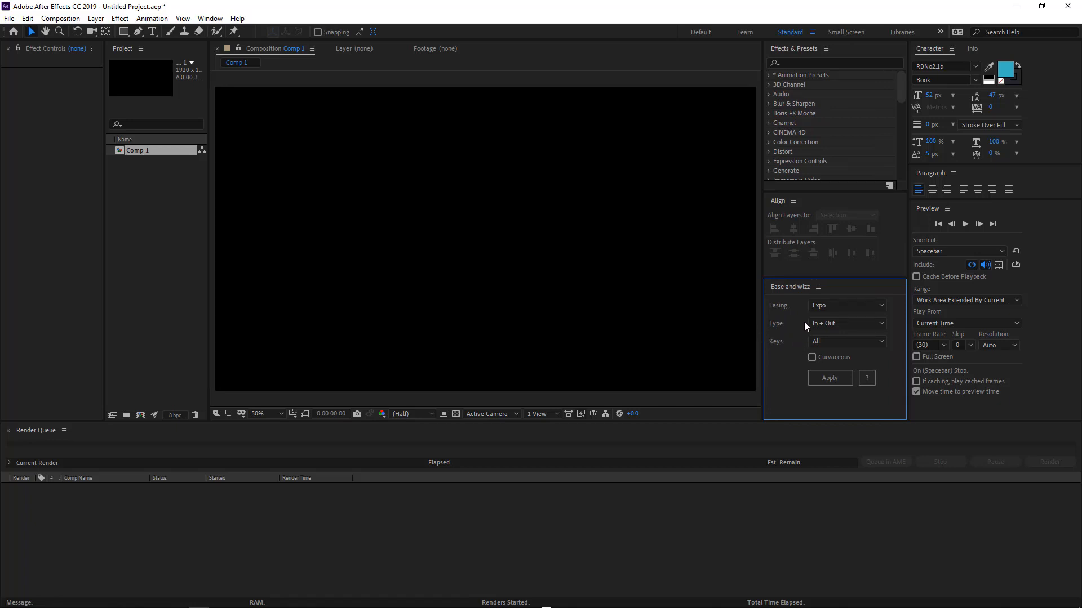
Examine the Easing, Type and Keys options and the help information of the Ease and wizz panel.
click(829, 305)
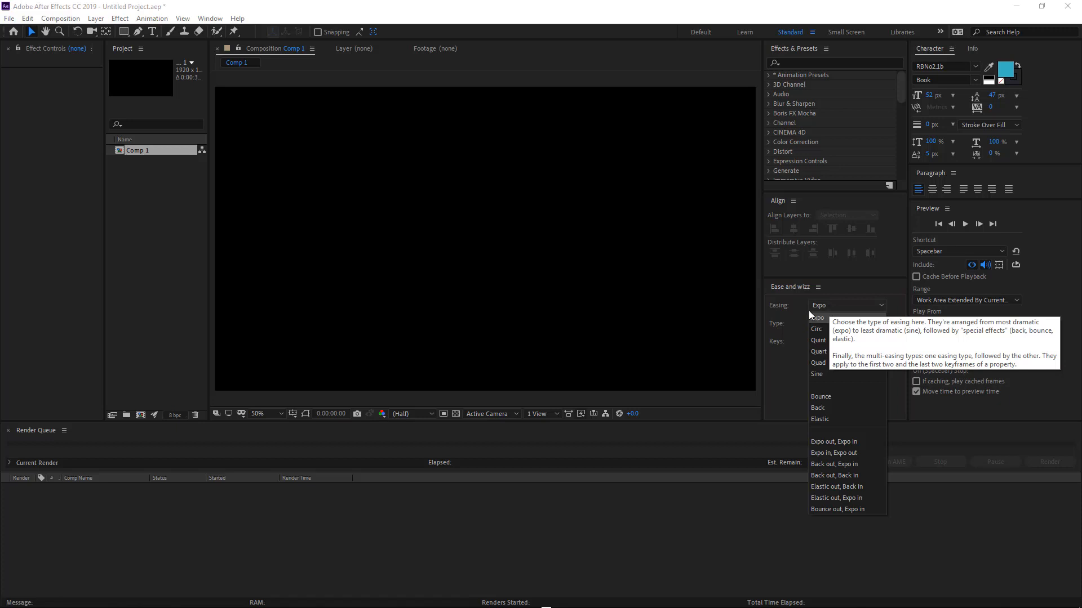
click(783, 305)
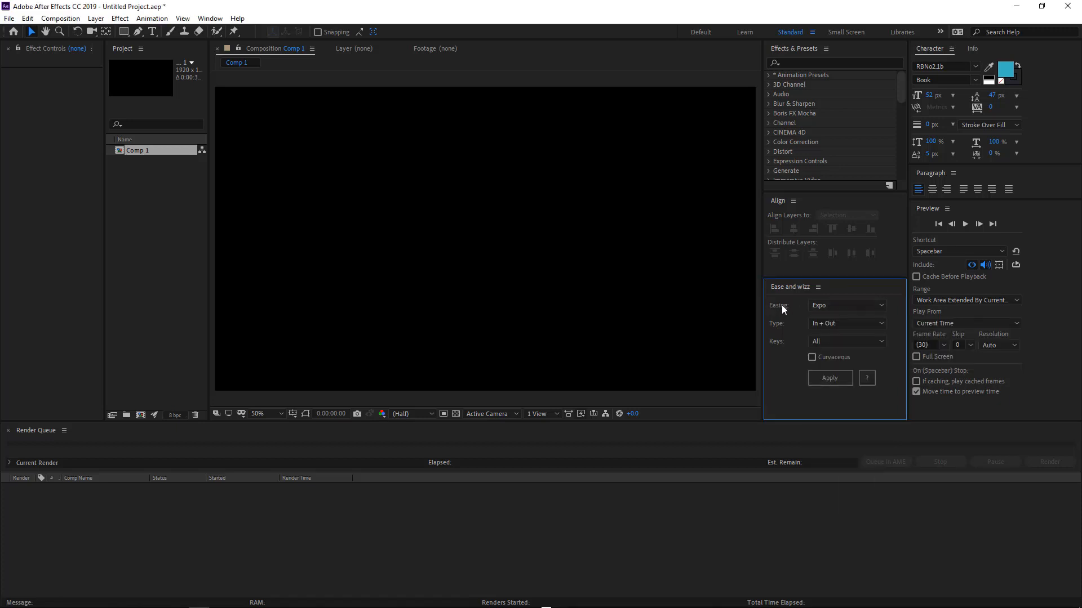
click(841, 302)
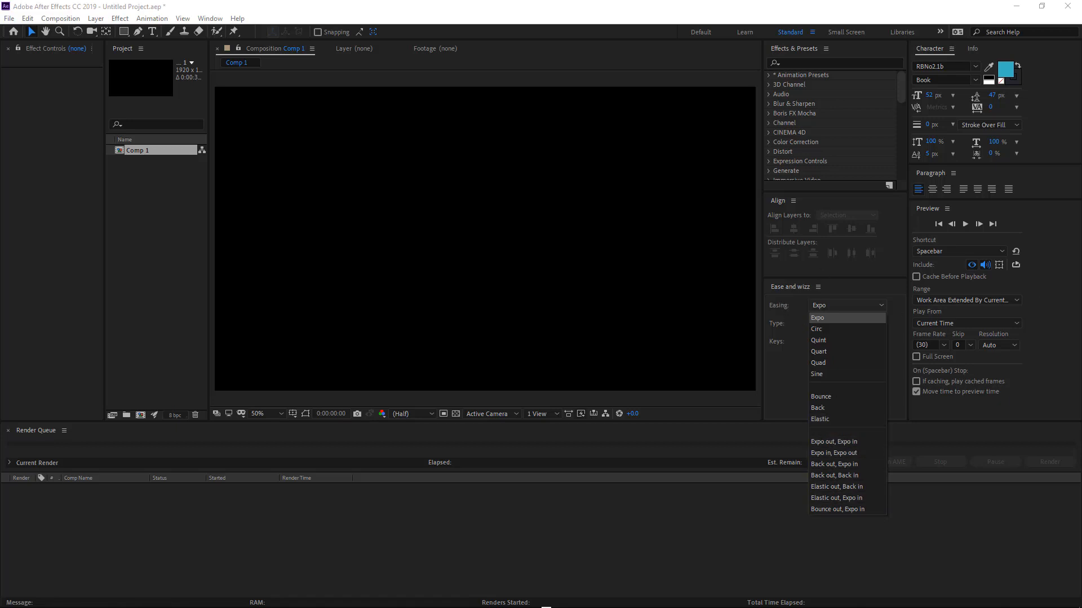
click(791, 325)
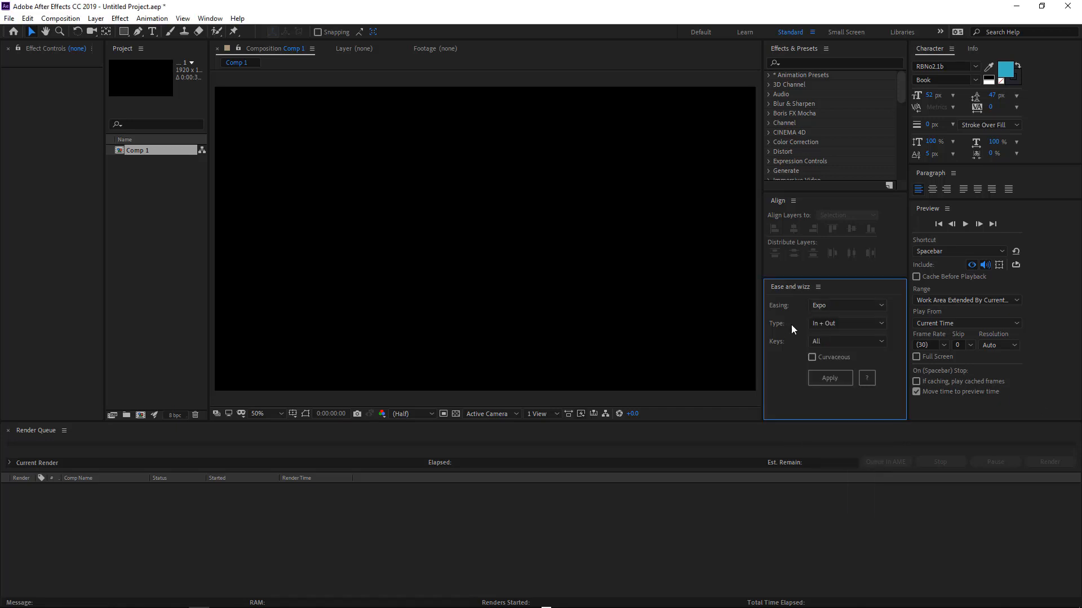
click(841, 326)
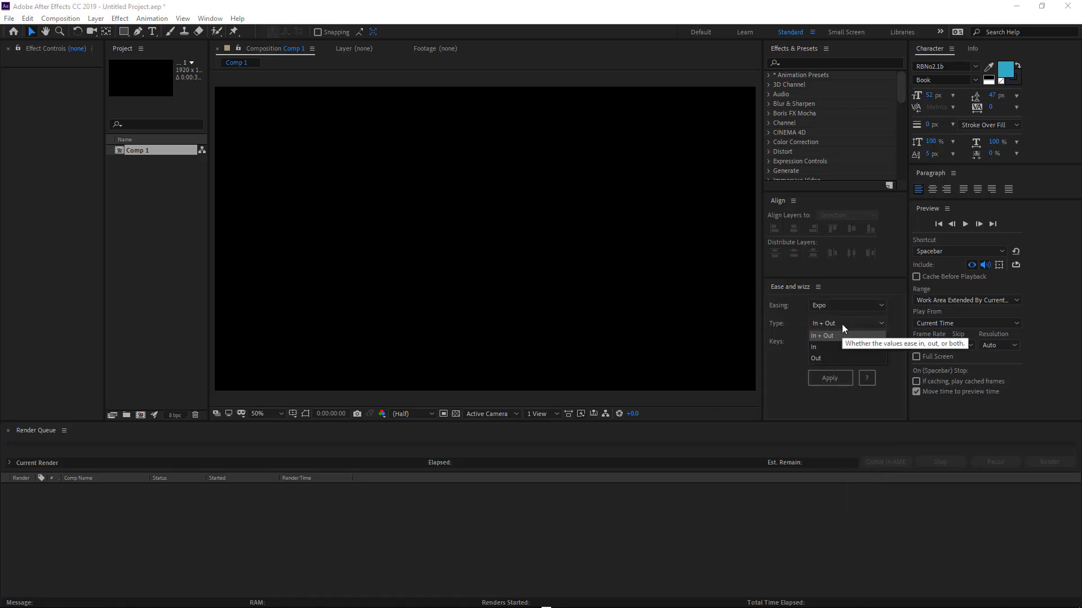
click(784, 344)
click(818, 341)
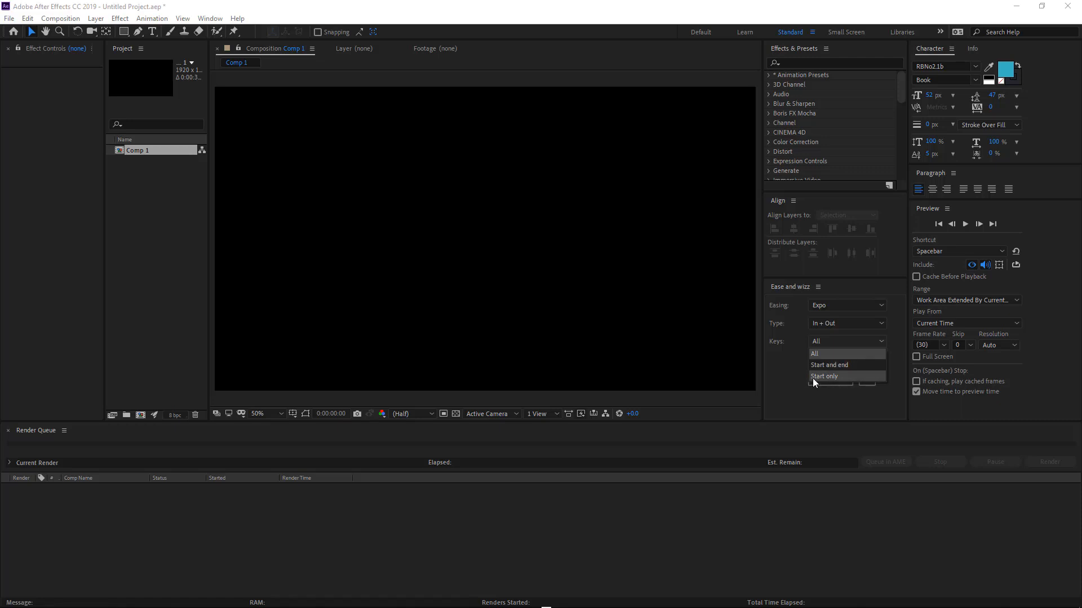
click(773, 364)
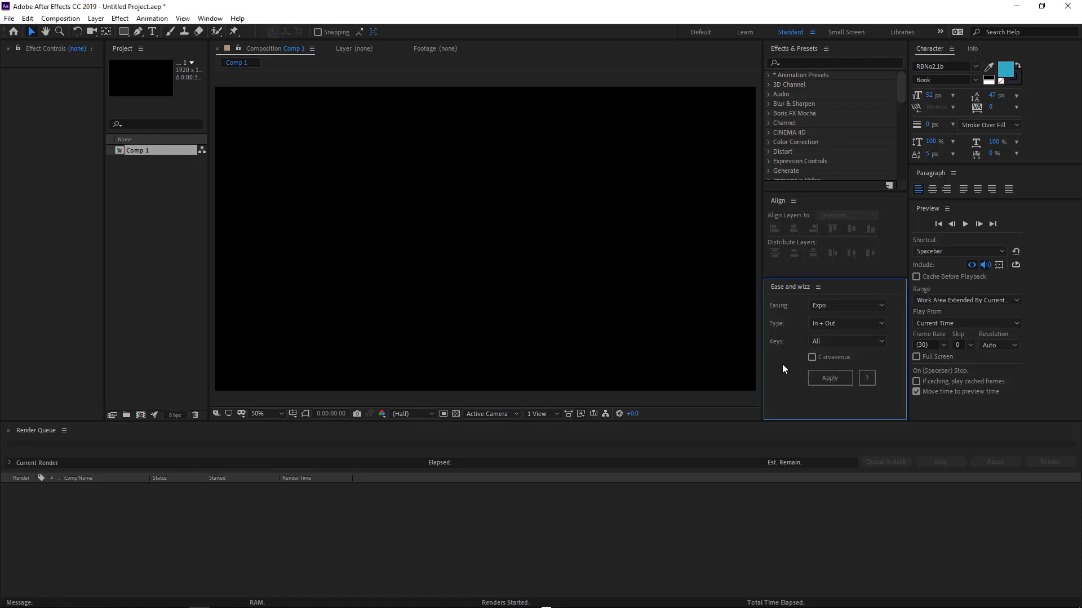
click(867, 378)
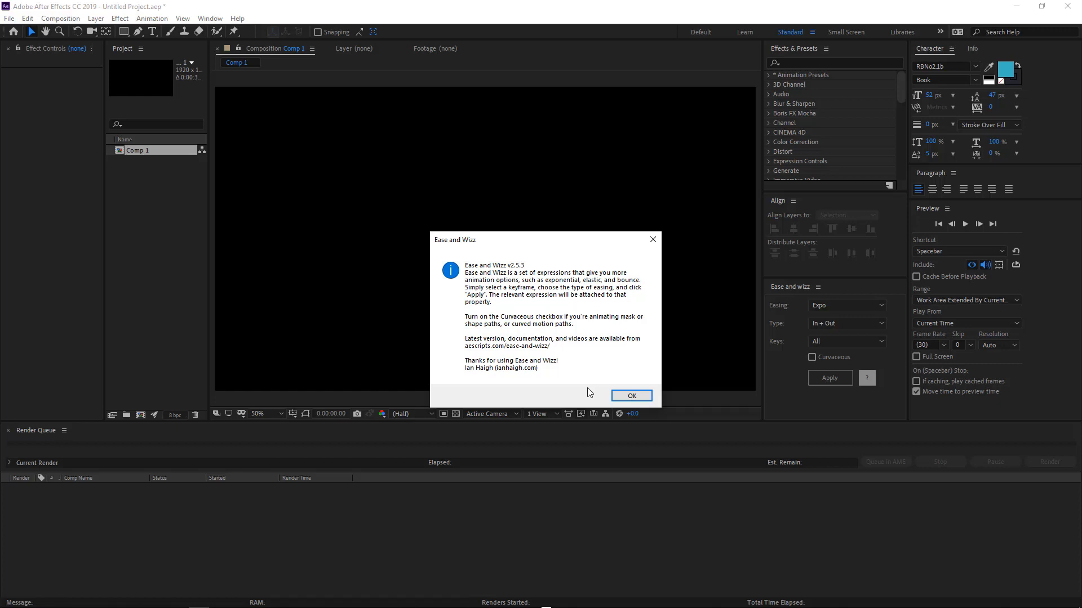
click(632, 397)
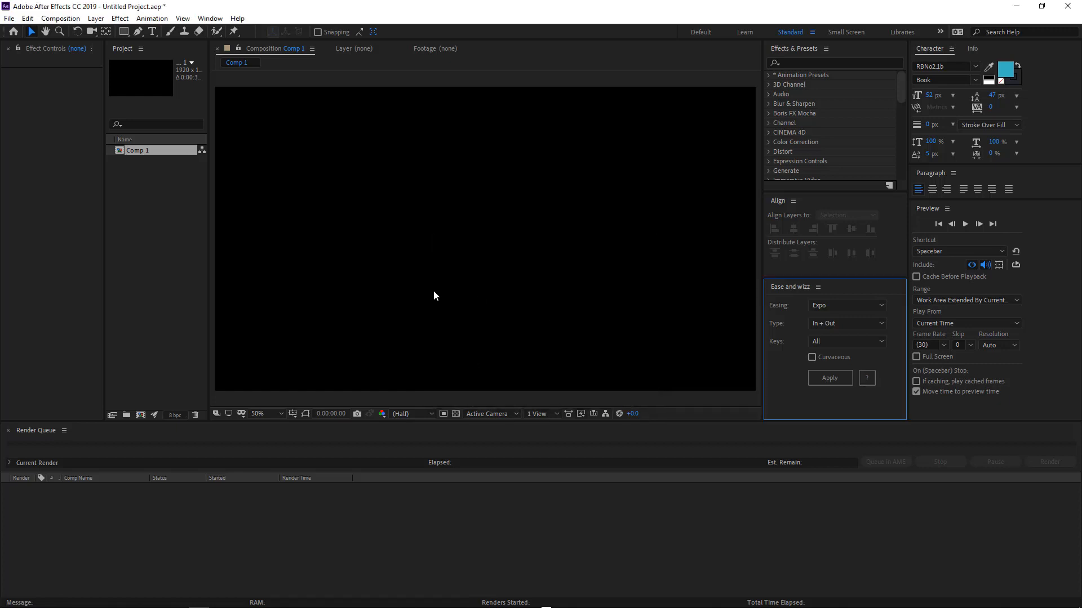
Create a new 128 x 128 px solid with the magenta-red color CC2976.
click(350, 295)
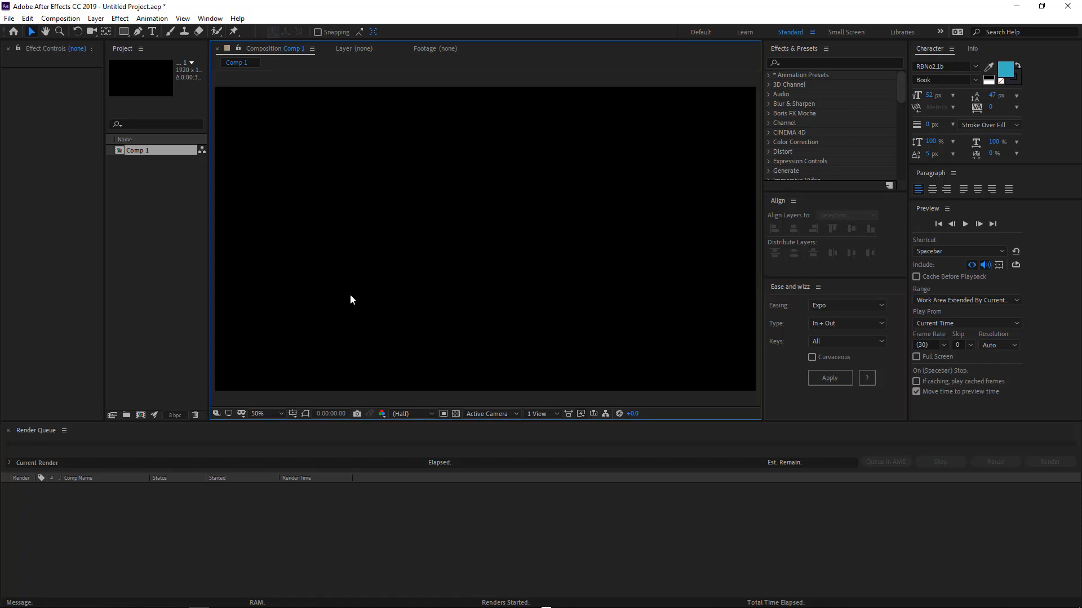
key(ctrl+y)
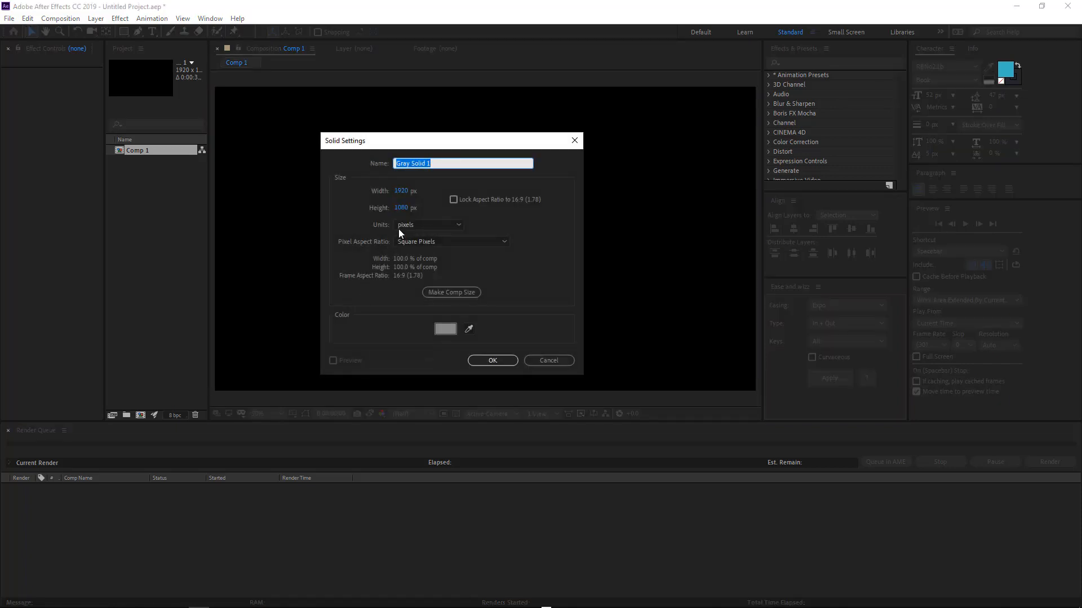
text(128)
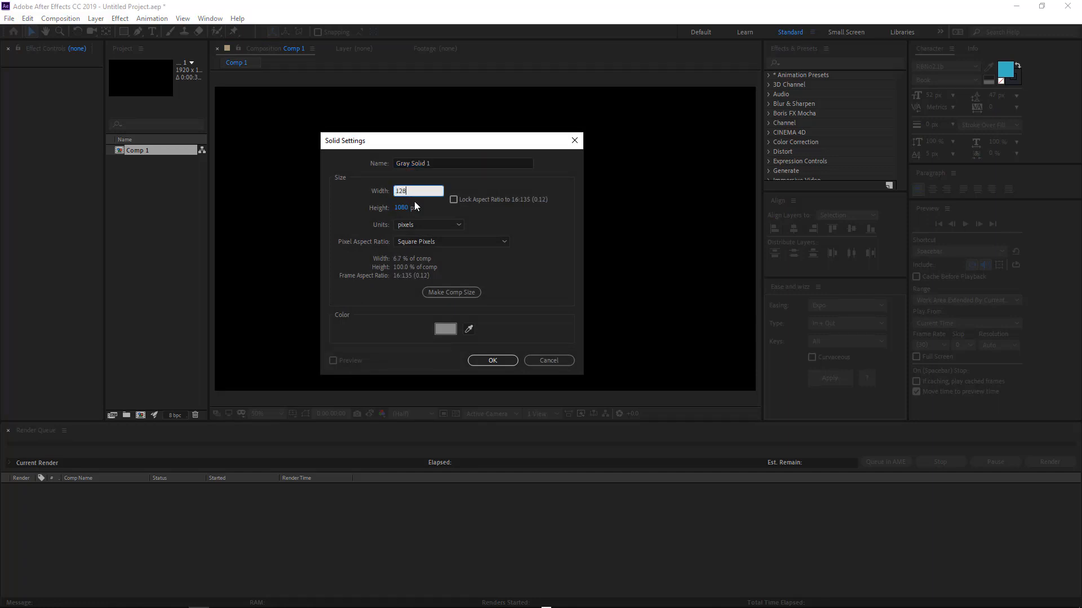
key(Tab)
text(128)
click(445, 328)
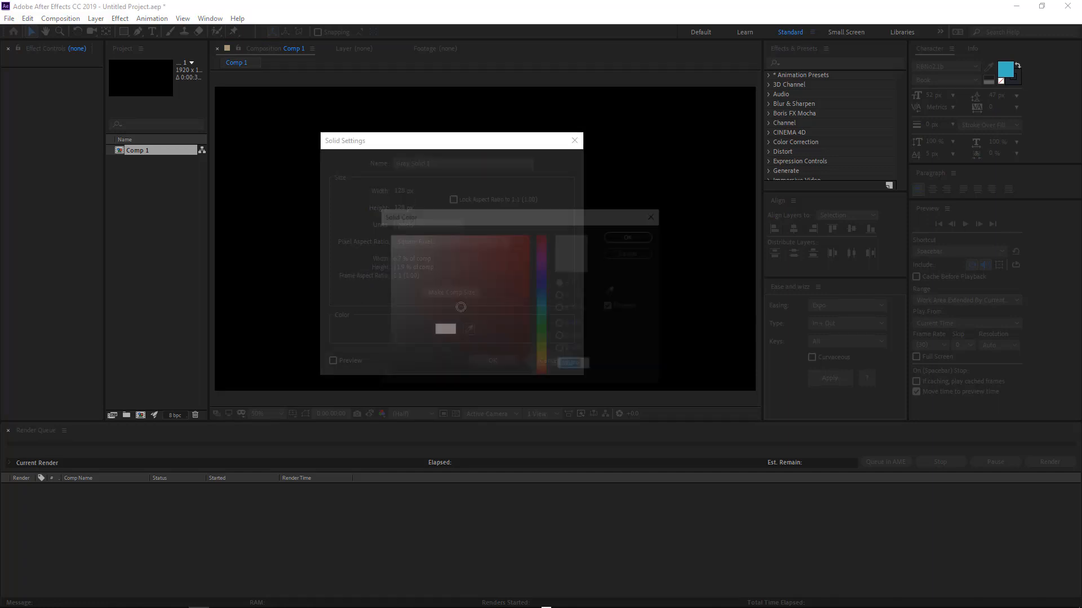
click(543, 249)
click(502, 257)
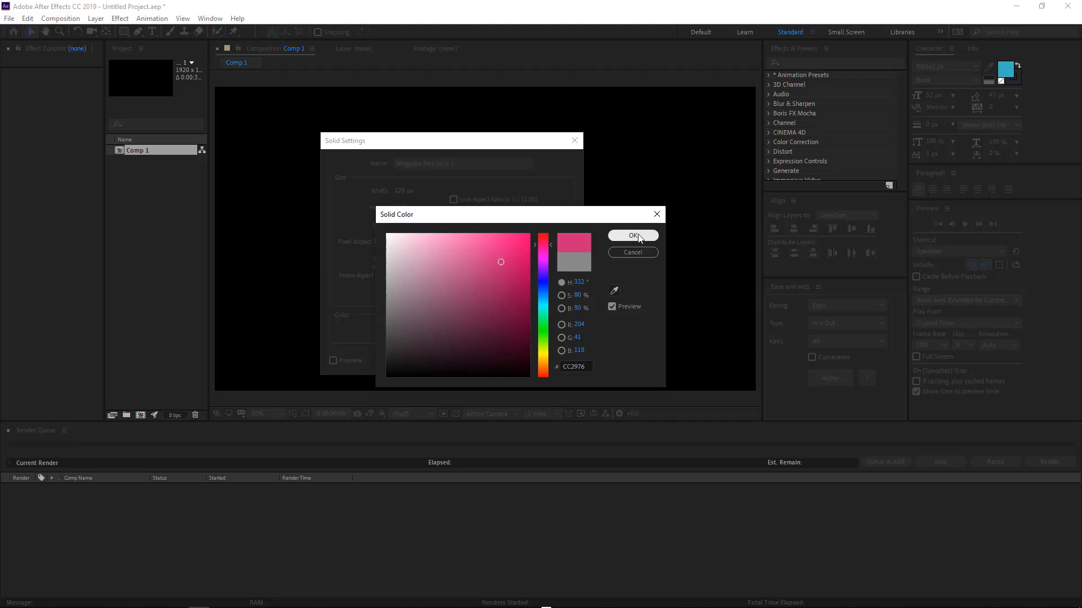
click(633, 236)
click(510, 361)
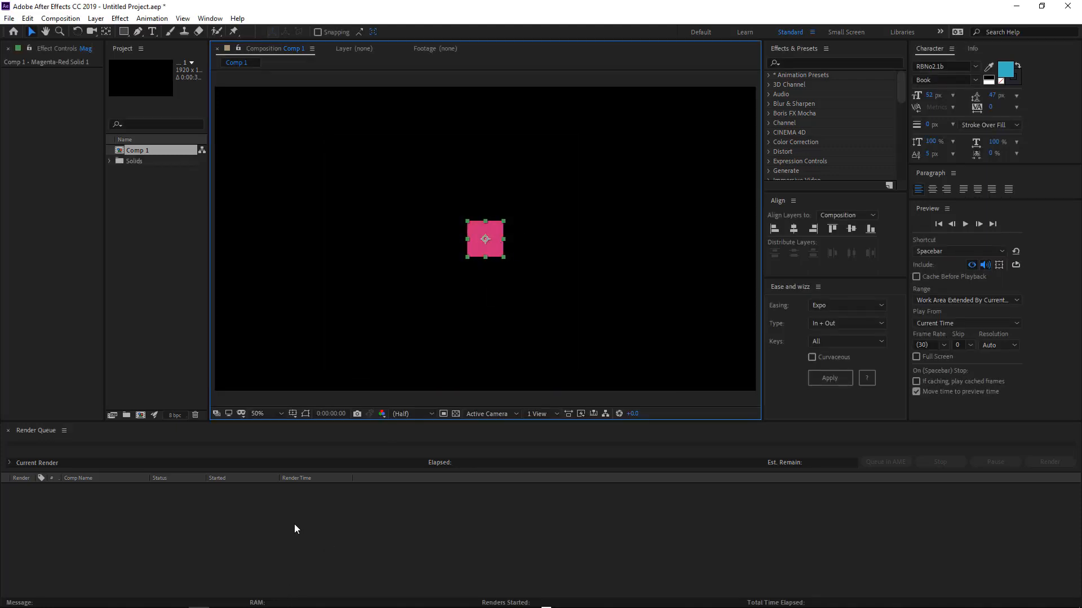
Open the Comp 1 timeline and dock it in the bottom panel beside the Render Queue.
double_click(137, 150)
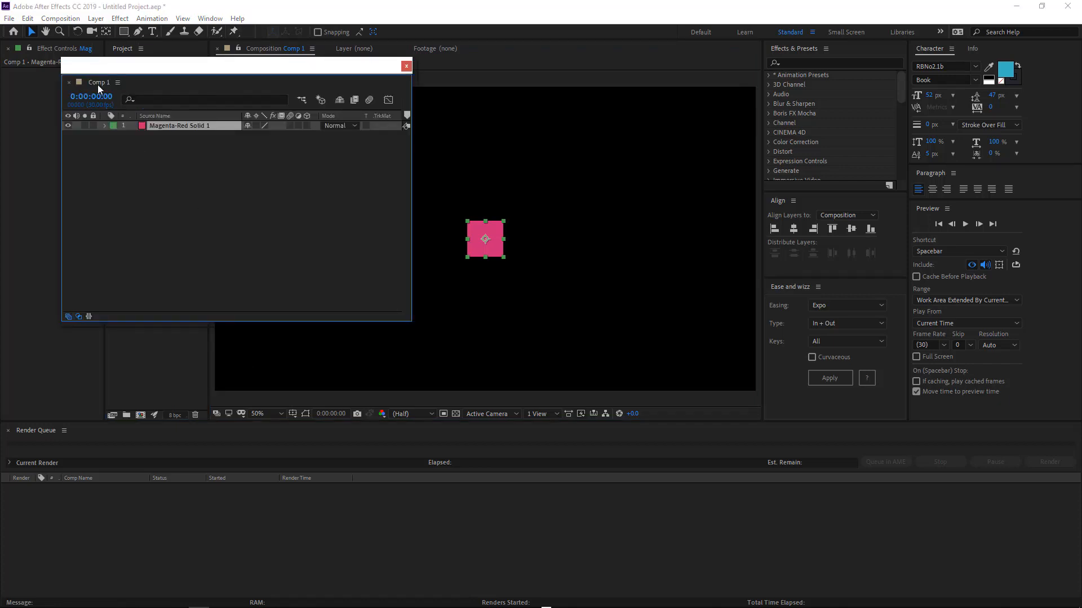
drag(97, 84, 19, 437)
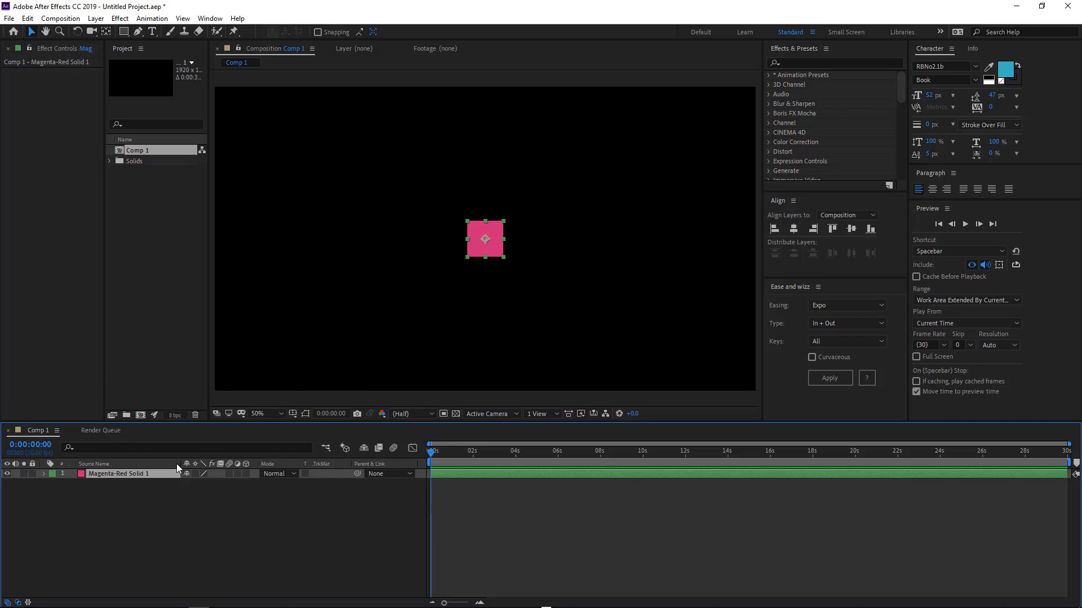
drag(181, 464, 160, 465)
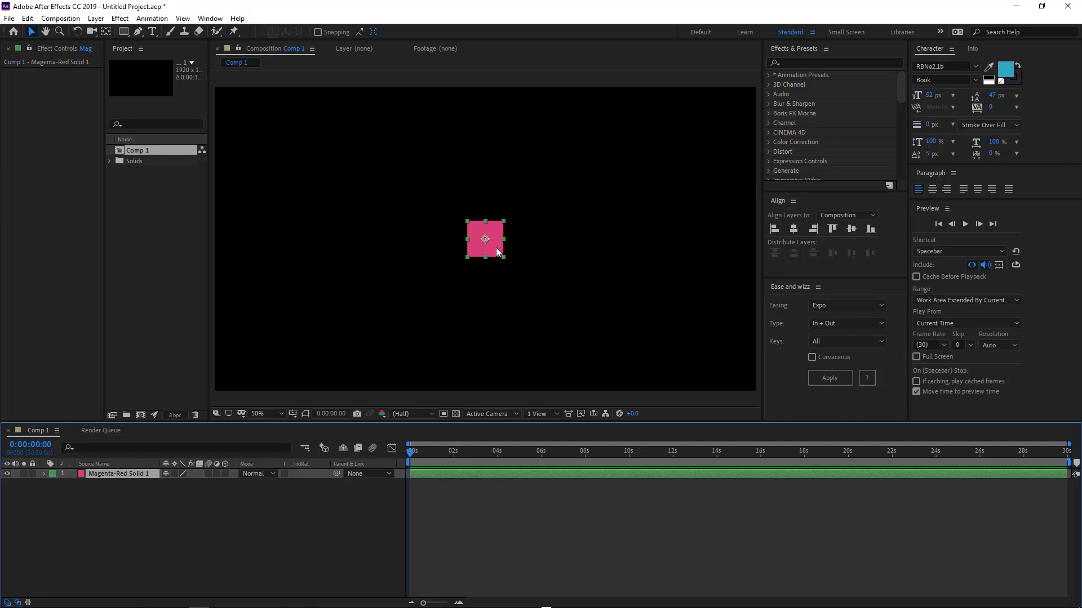
Zoom the viewer out and set a starting Position keyframe for the solid at 960, -74.
key(space)
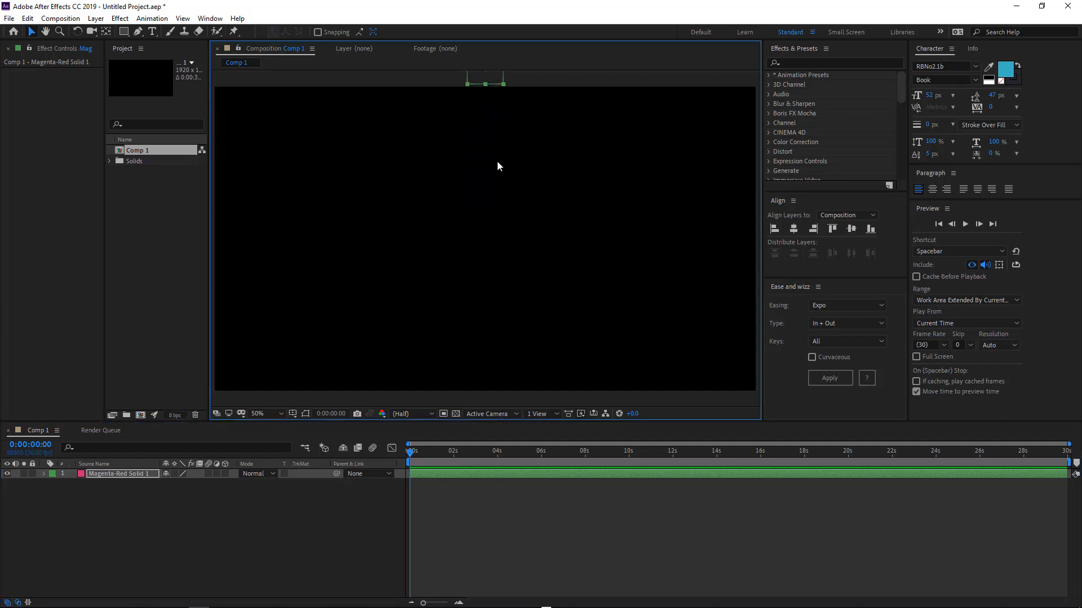
key(comma)
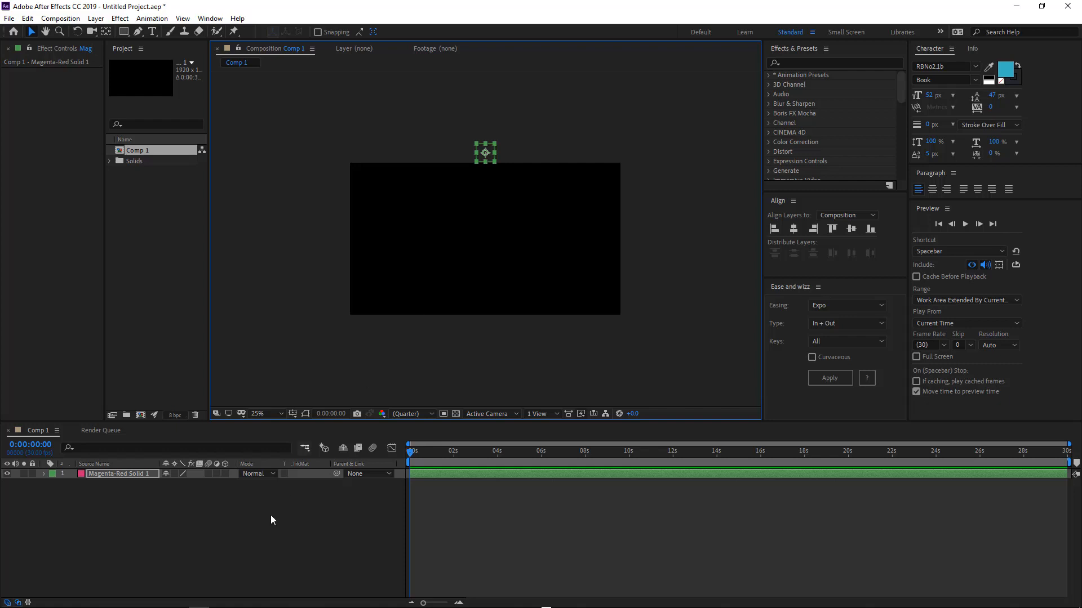
key(p)
click(71, 483)
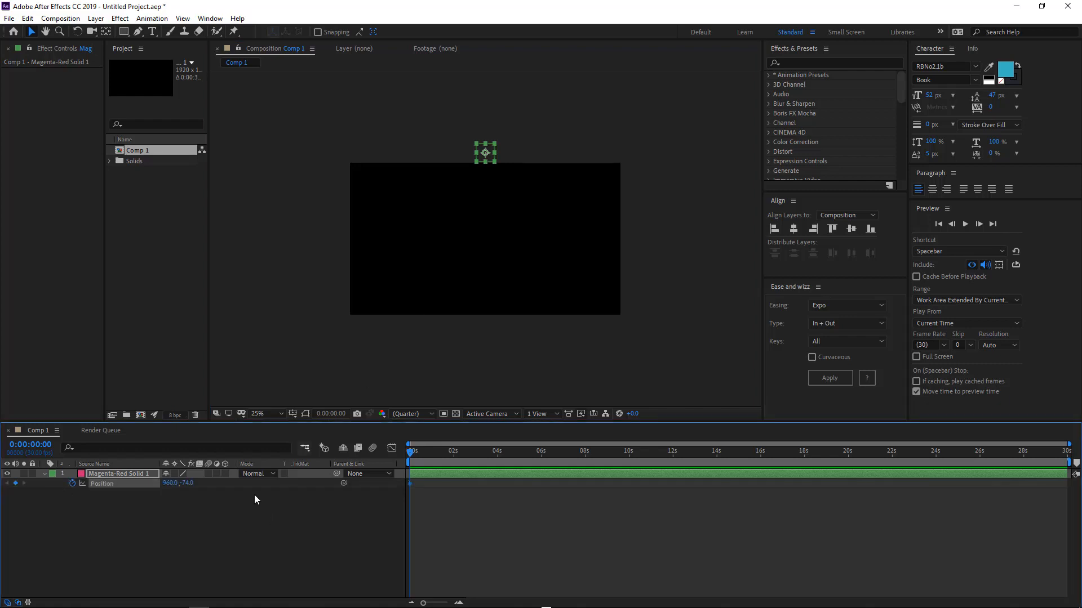
At 1 second, move the solid down to the centre of the frame at 960, 540.
drag(413, 449, 433, 456)
scroll(435, 481, up, 3)
scroll(459, 517, left, 2)
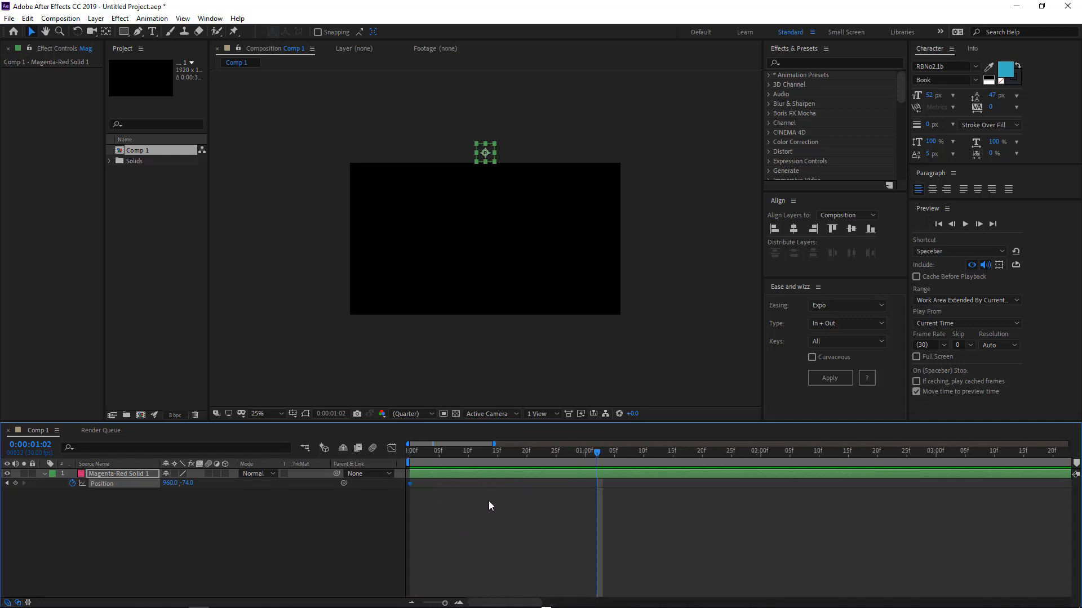
click(585, 450)
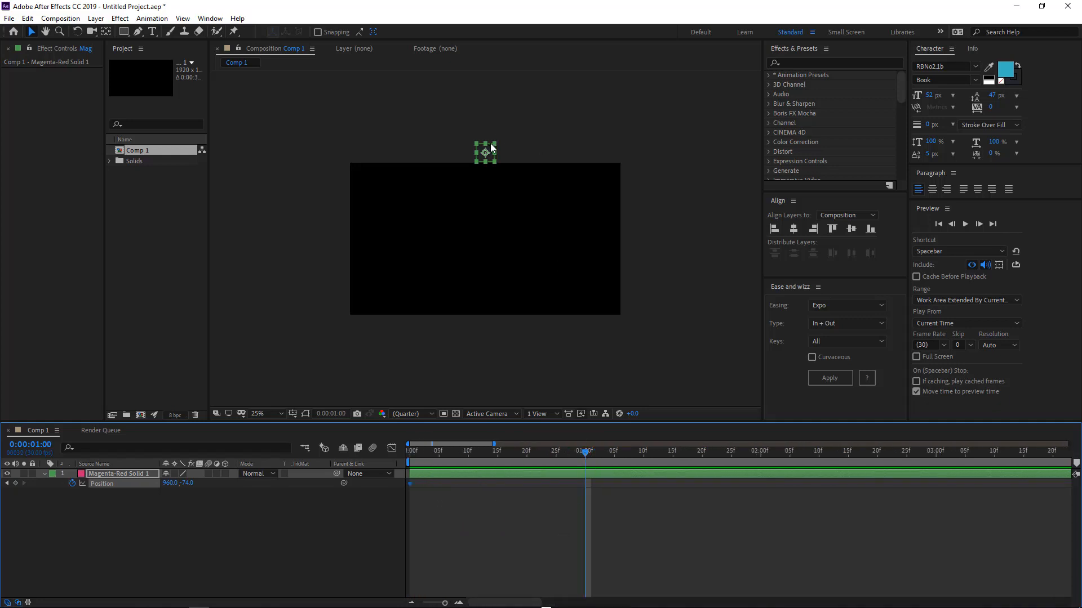
drag(491, 150, 493, 238)
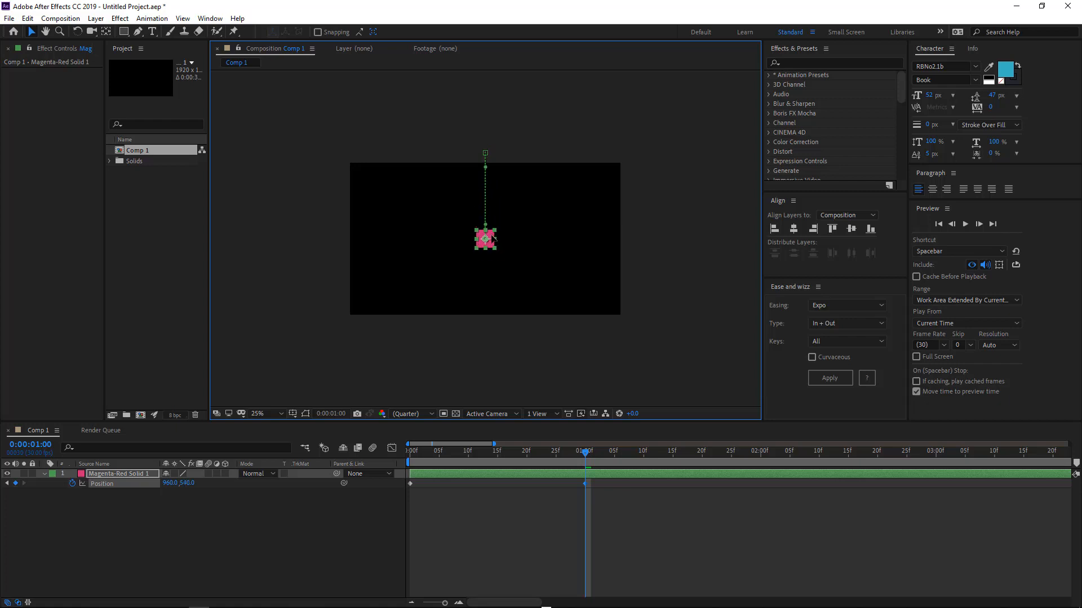
Return to the start of the timeline and preview the animation.
click(411, 456)
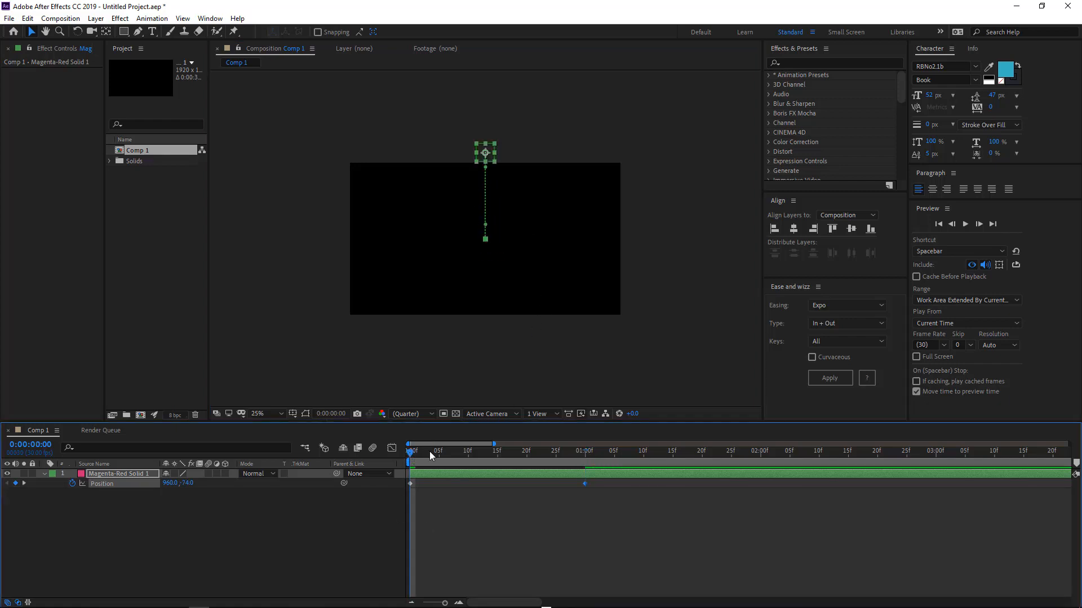
click(658, 452)
key(space)
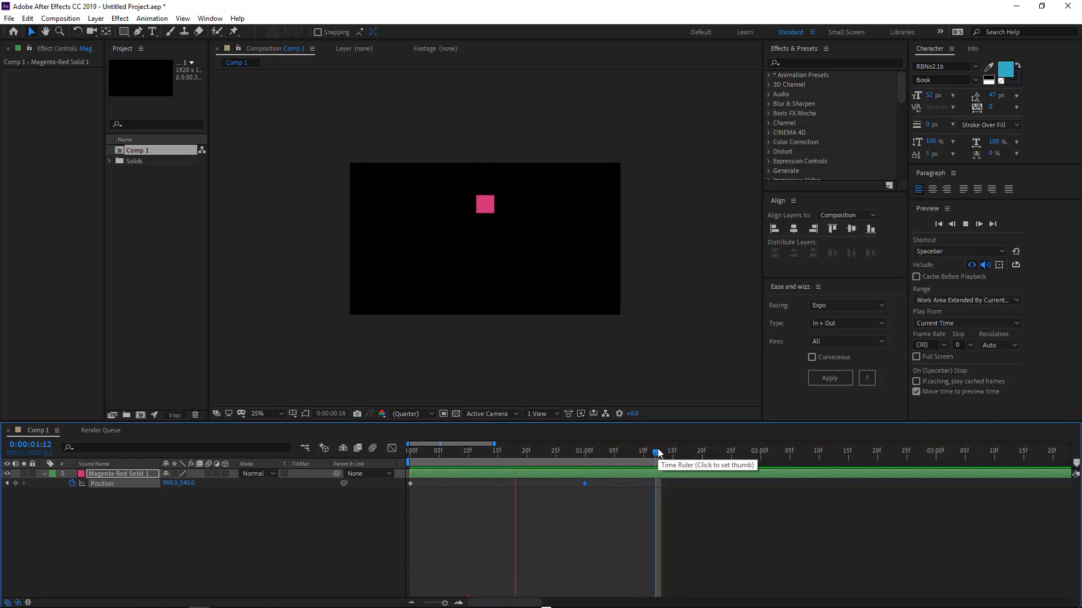
Select both Position keyframes and apply Expo easing with type Out using Ease and Wizz.
key(space)
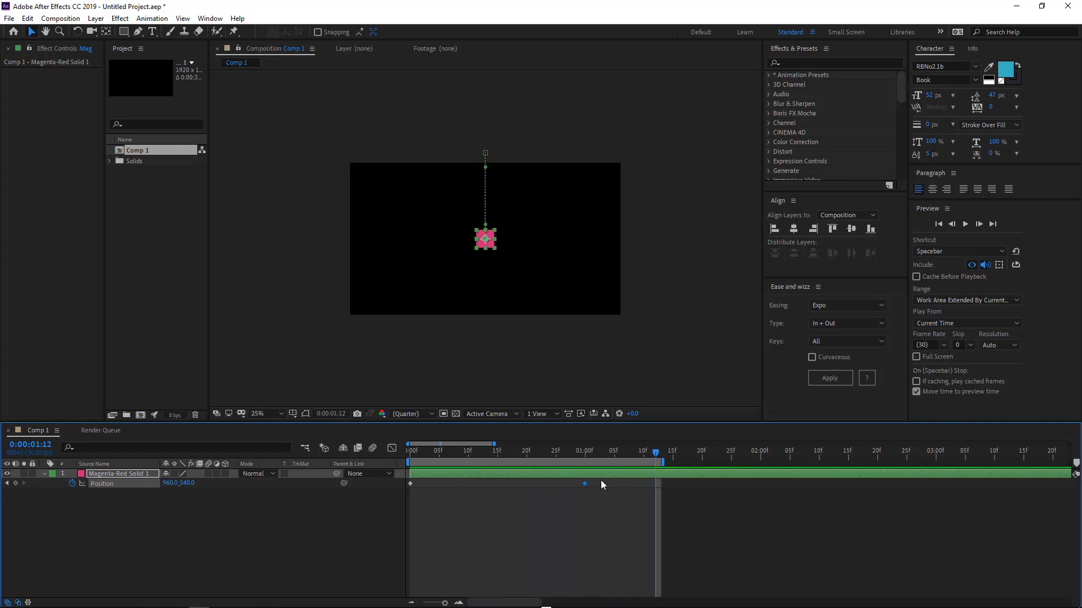
drag(601, 483, 328, 509)
drag(611, 481, 395, 495)
click(832, 308)
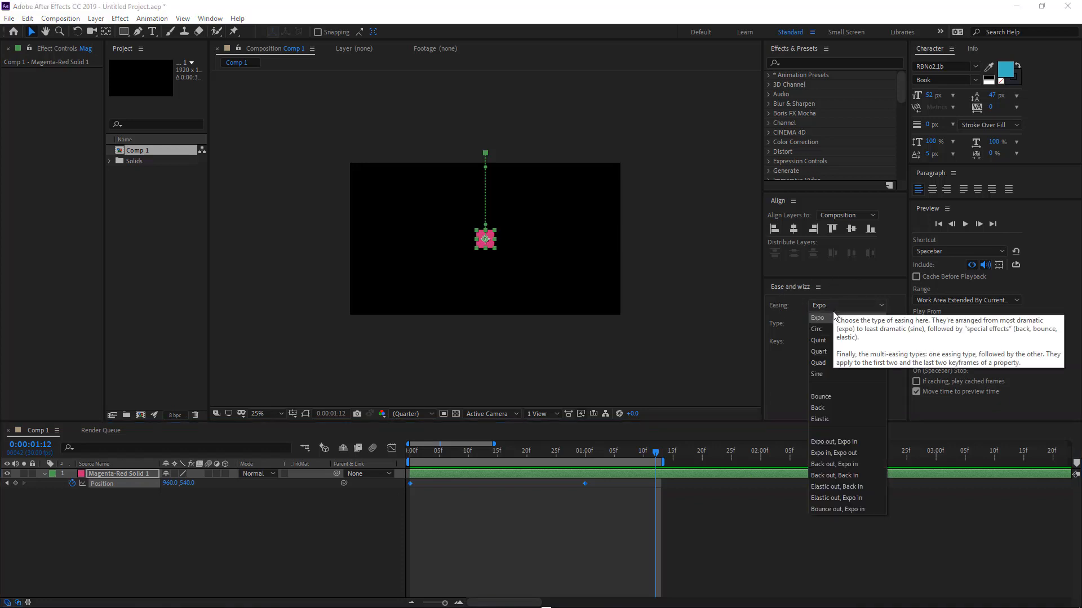
click(819, 321)
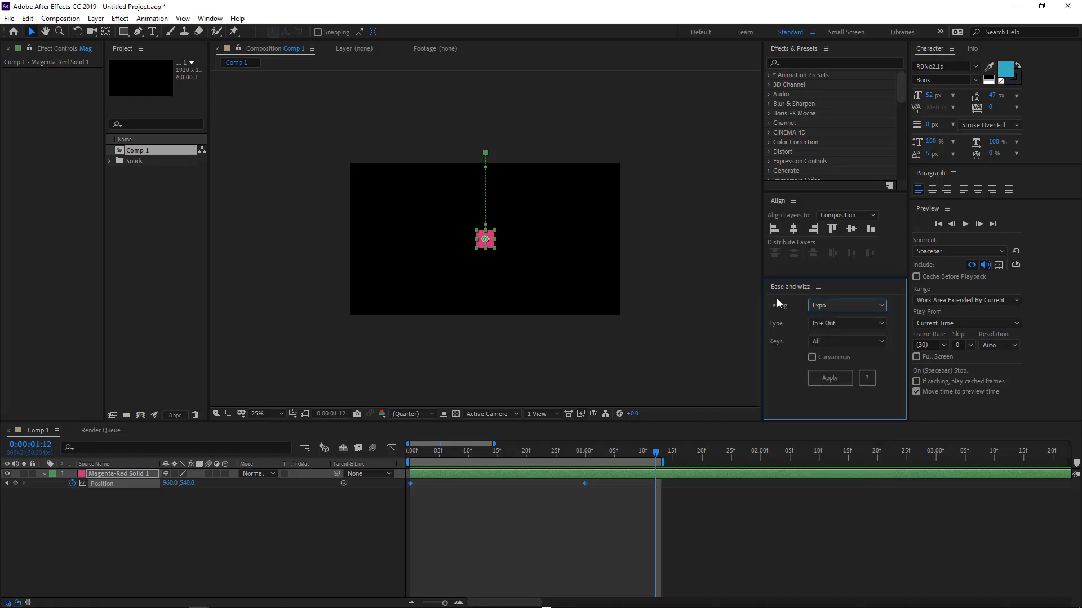
click(823, 324)
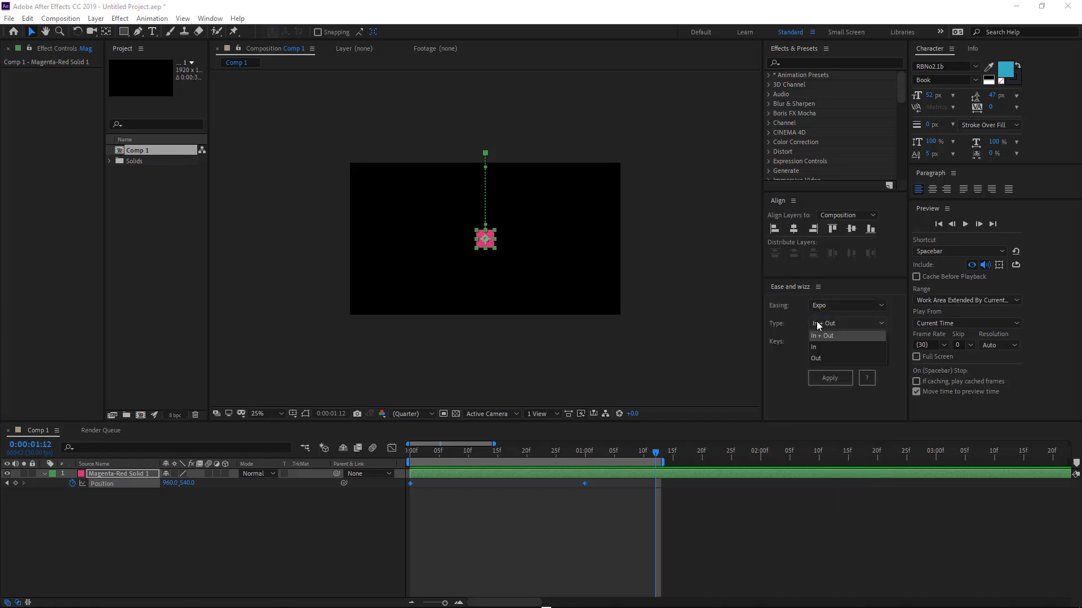
click(828, 359)
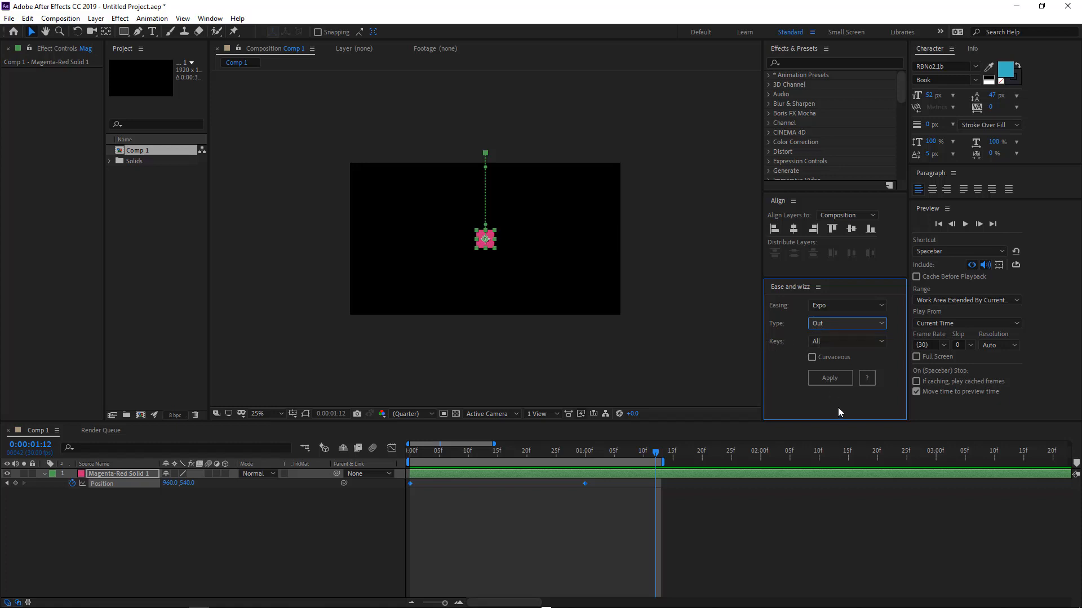
click(829, 381)
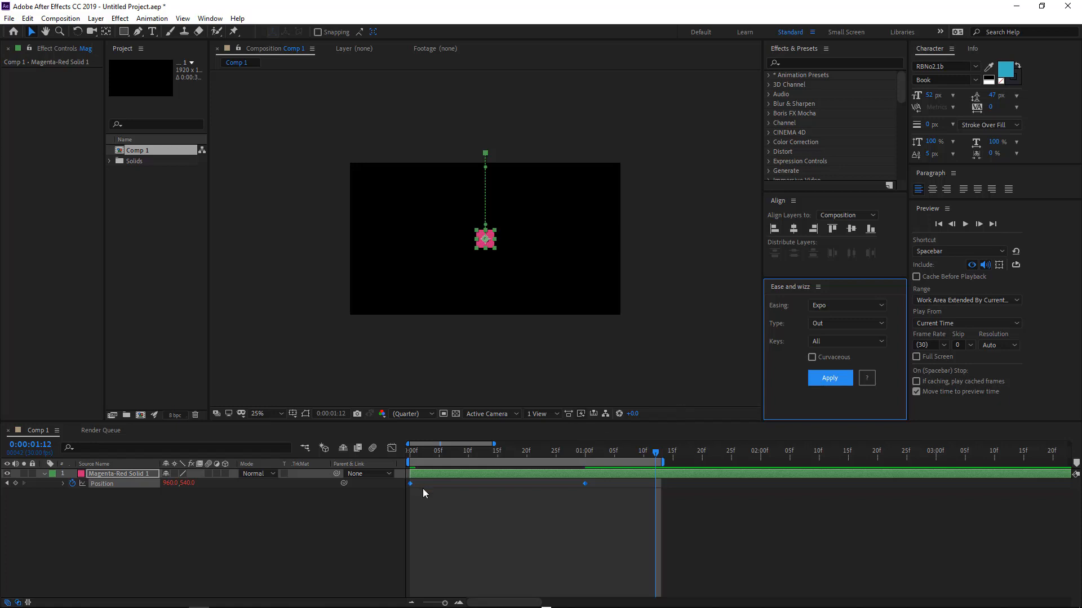
Reveal and read through the easing expression added to the solid's Position property.
click(496, 474)
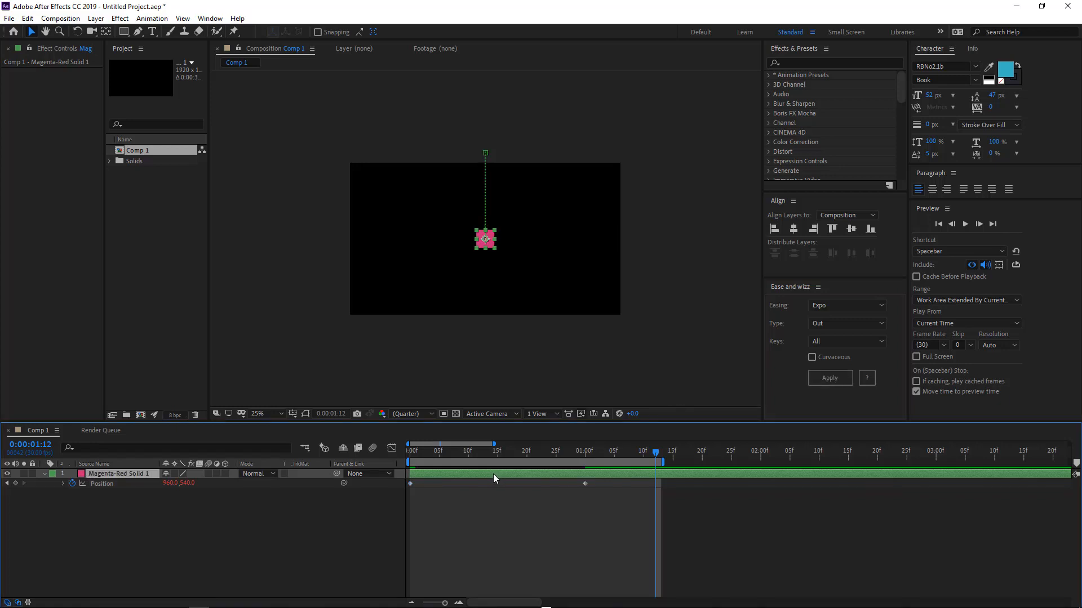
key(u)
key(u)
key(u)
key(u)
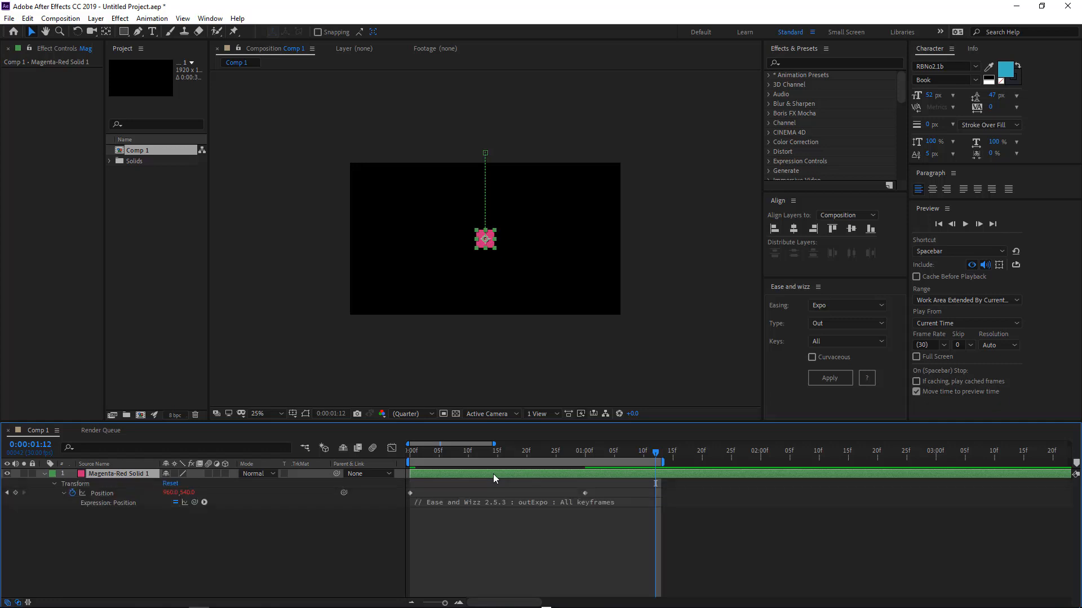
click(512, 502)
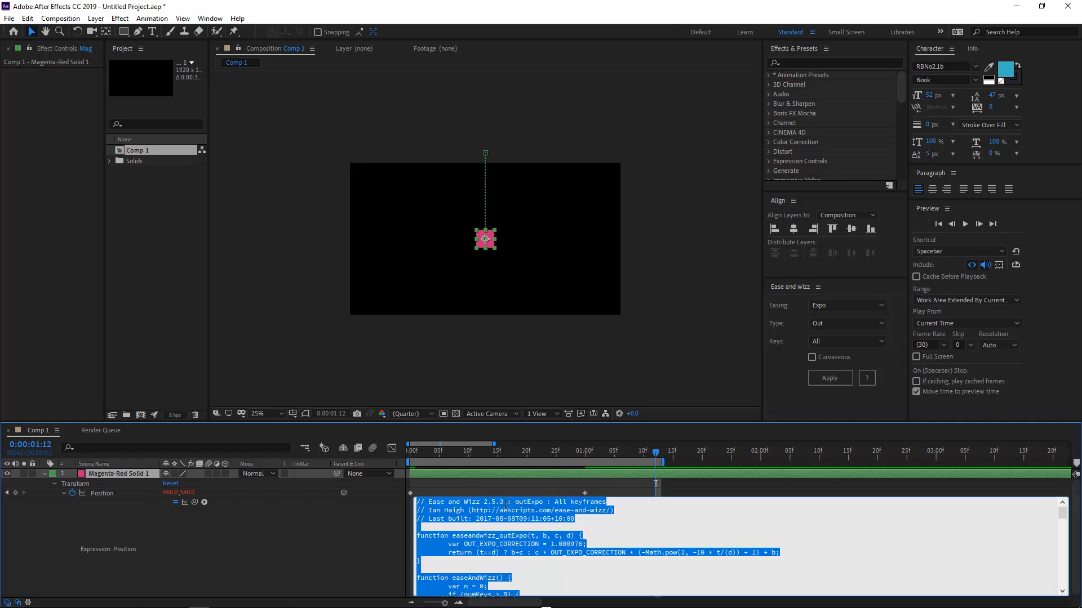
drag(572, 421, 574, 287)
click(552, 425)
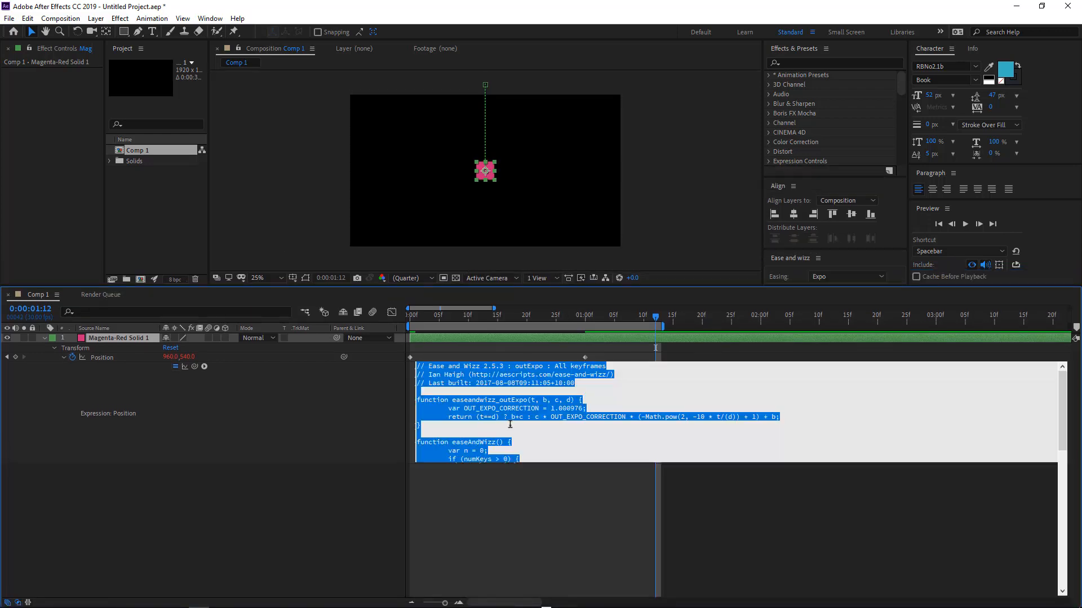
scroll(523, 440, down, 5)
scroll(524, 440, up, 8)
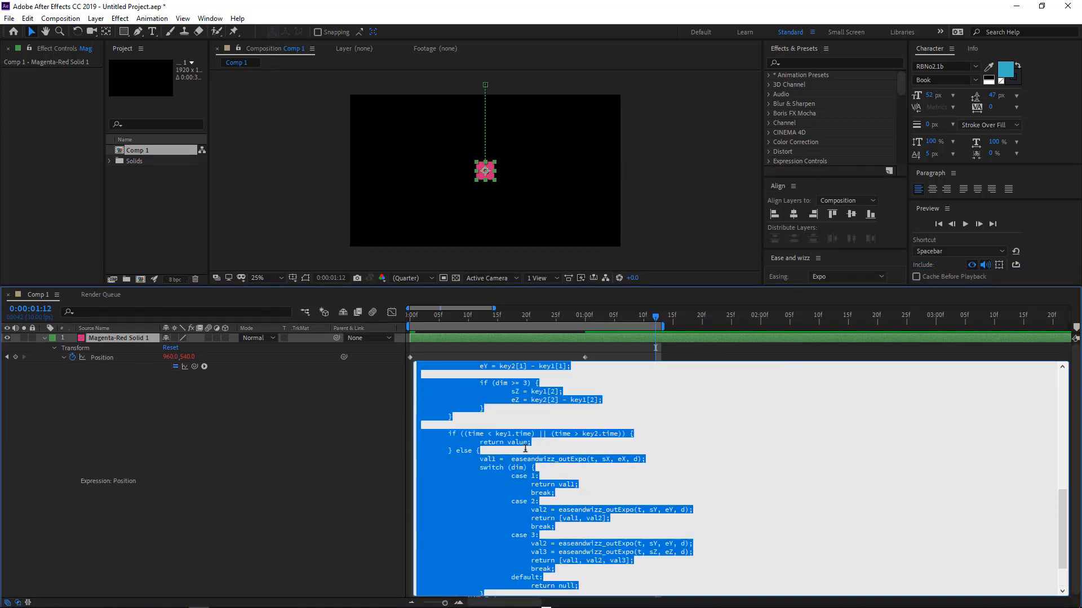
scroll(525, 449, down, 7)
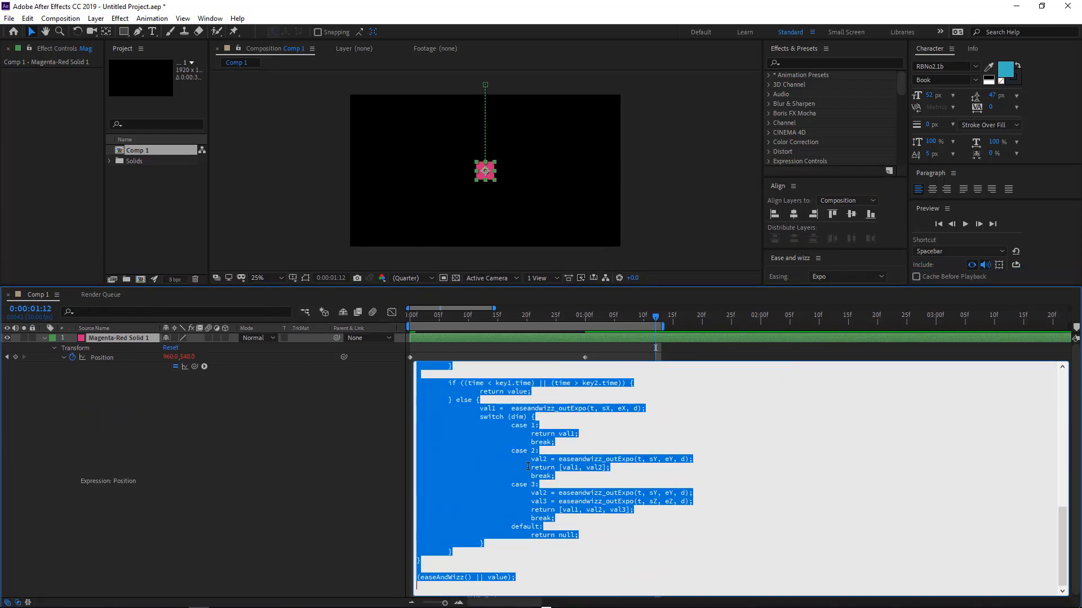
scroll(529, 476, up, 7)
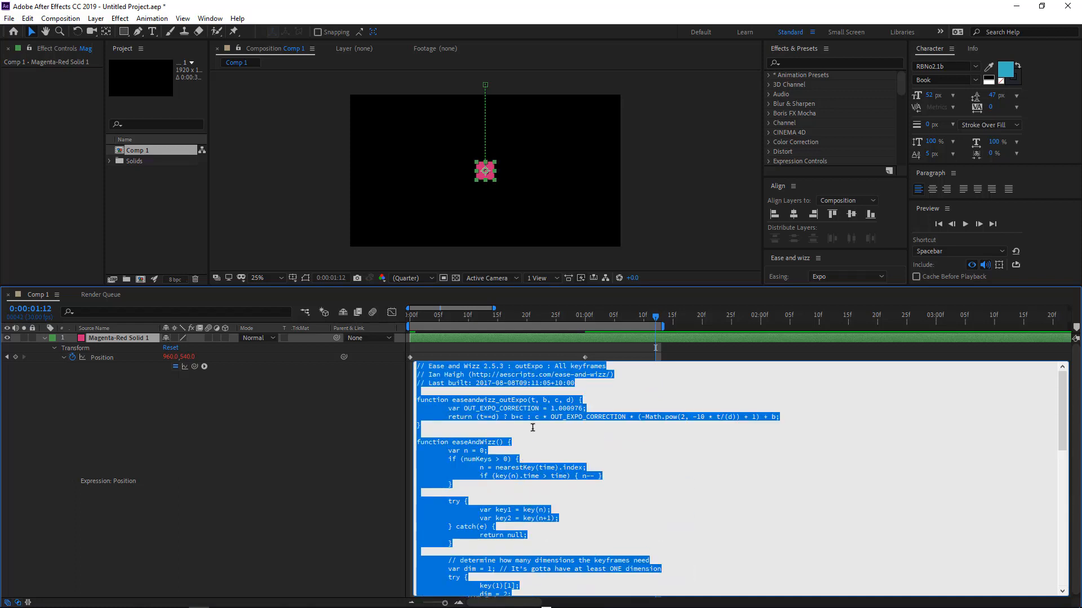
click(100, 357)
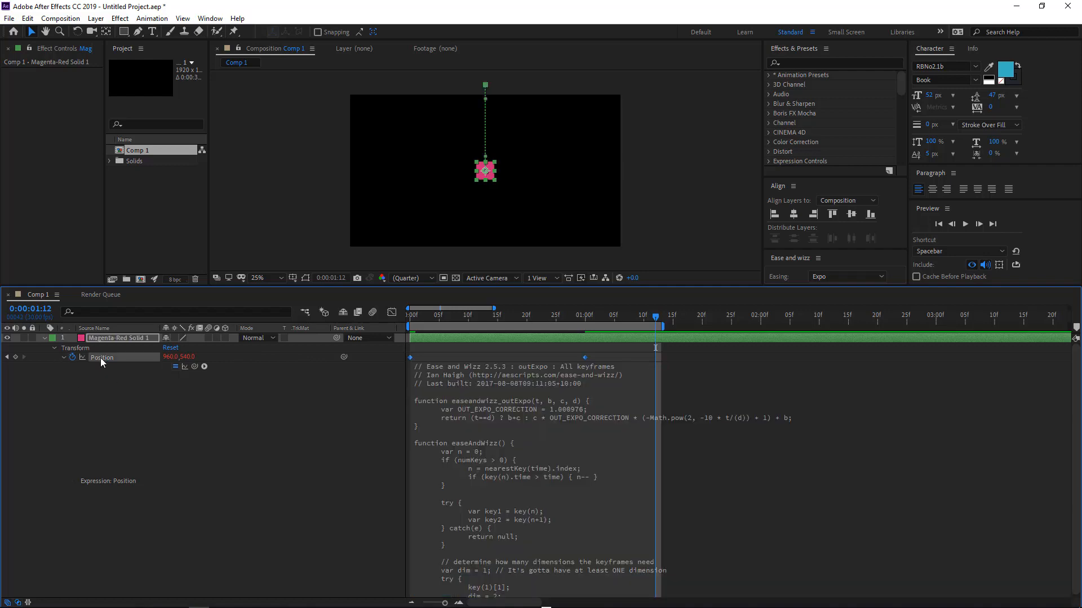
Preview the eased drop of the solid from the start of the timeline.
drag(656, 287, 691, 418)
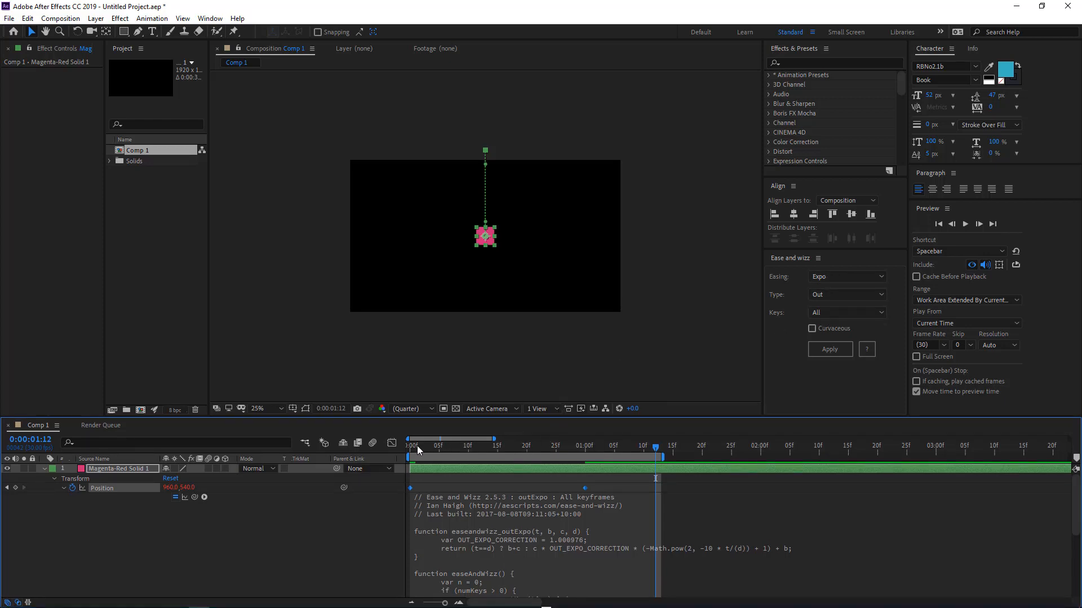
key(Home)
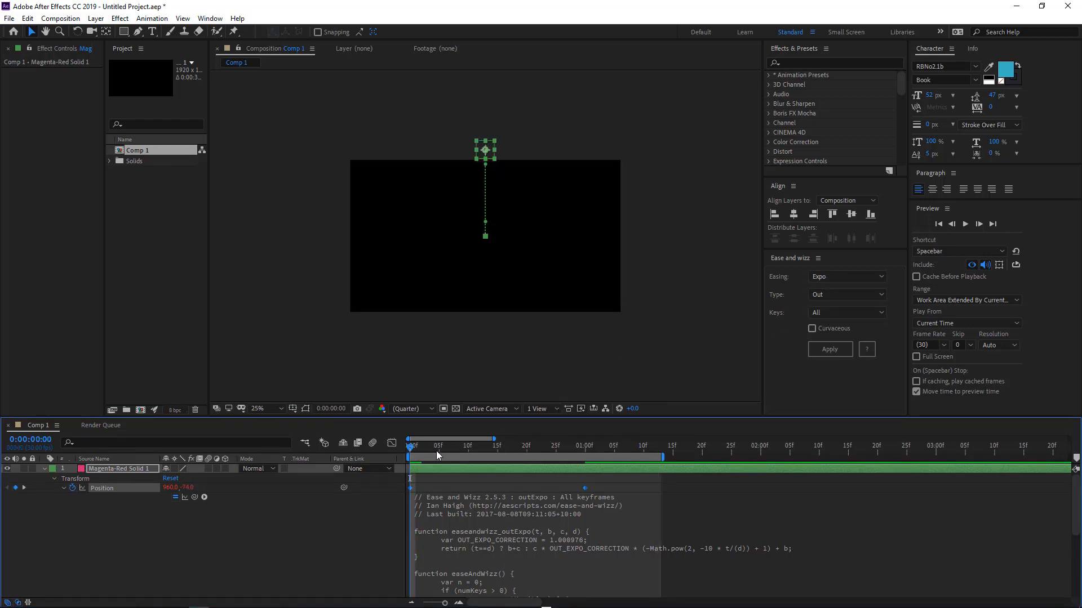
key(space)
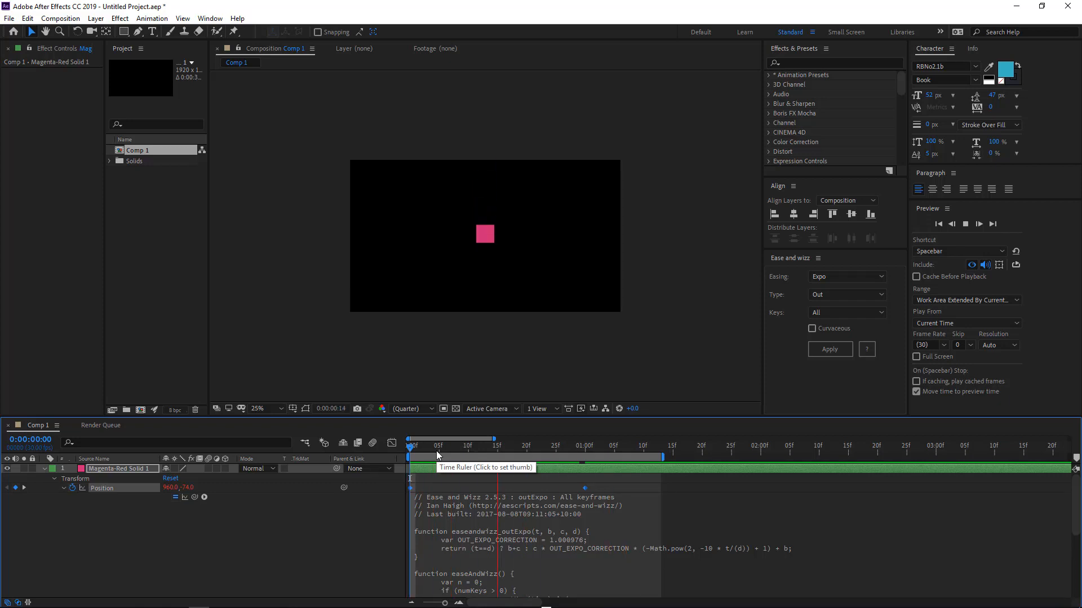
key(space)
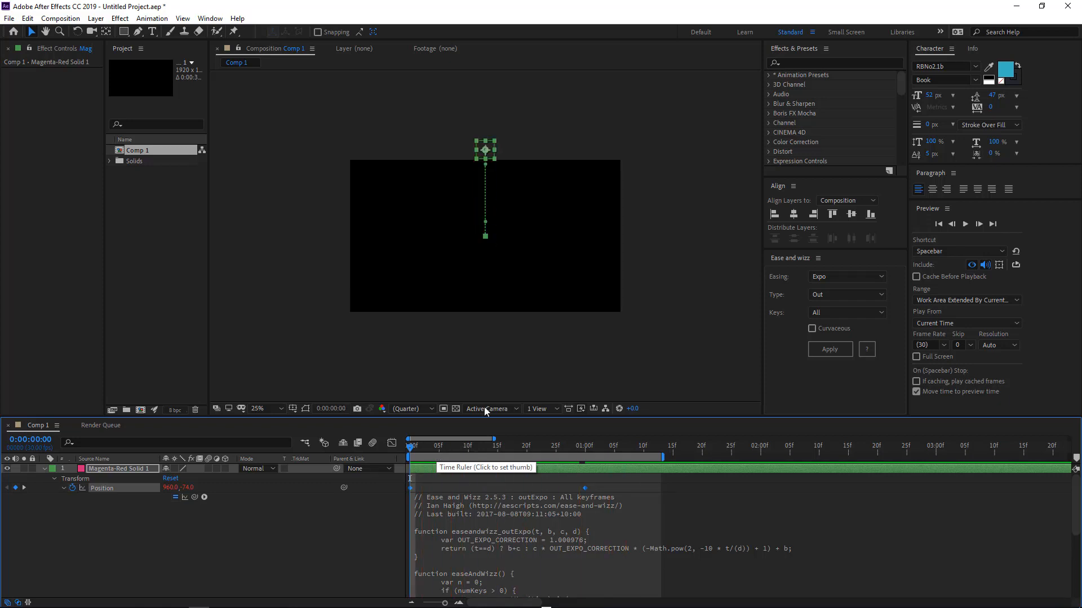
key(period)
key(period)
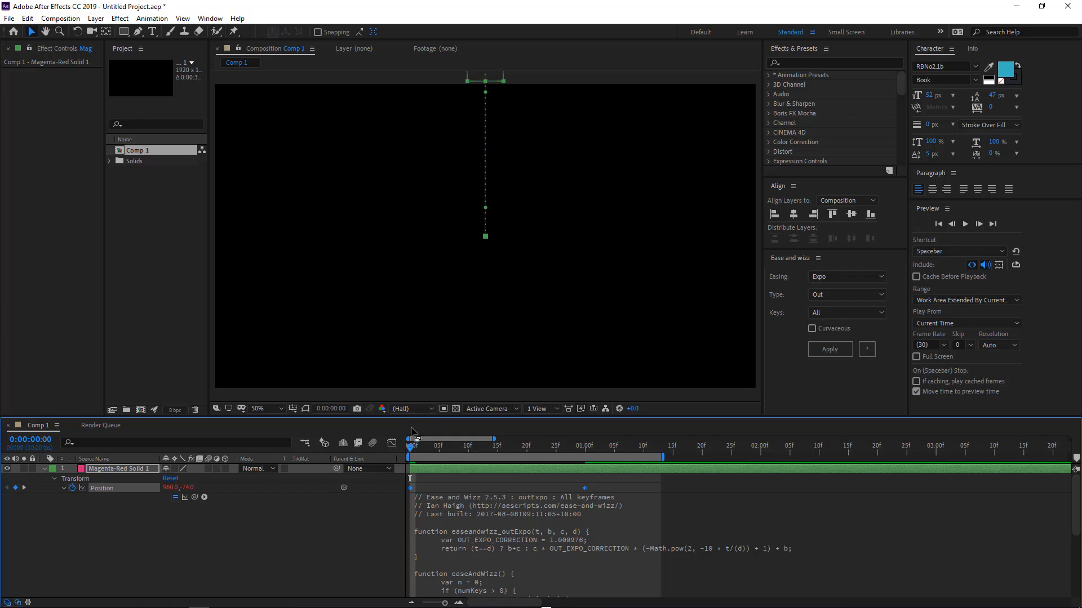
drag(411, 451, 579, 467)
key(KP_0)
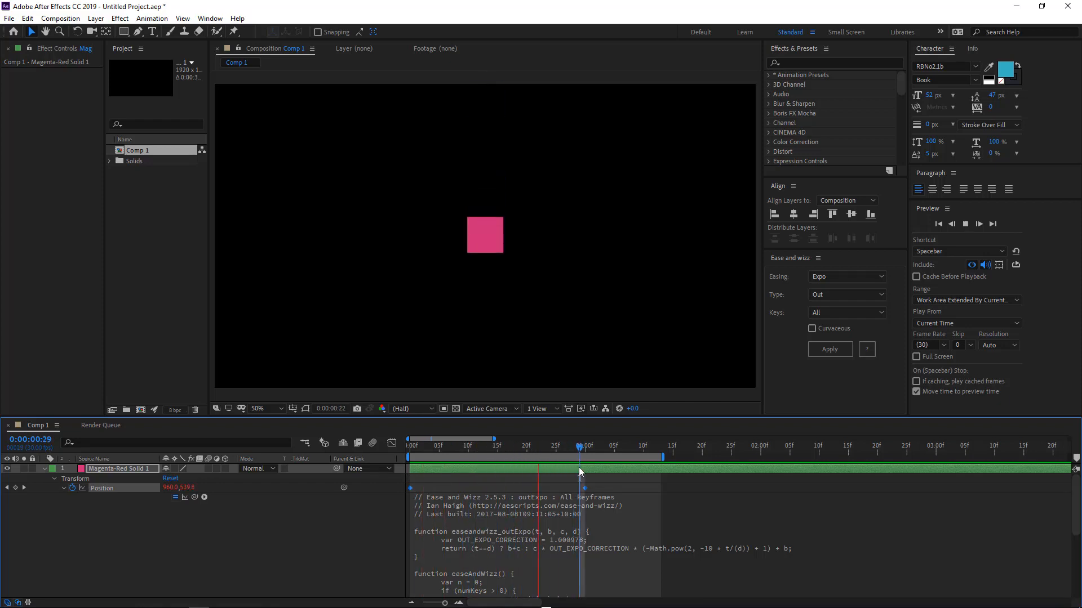
key(KP_0)
key(comma)
key(comma)
click(471, 472)
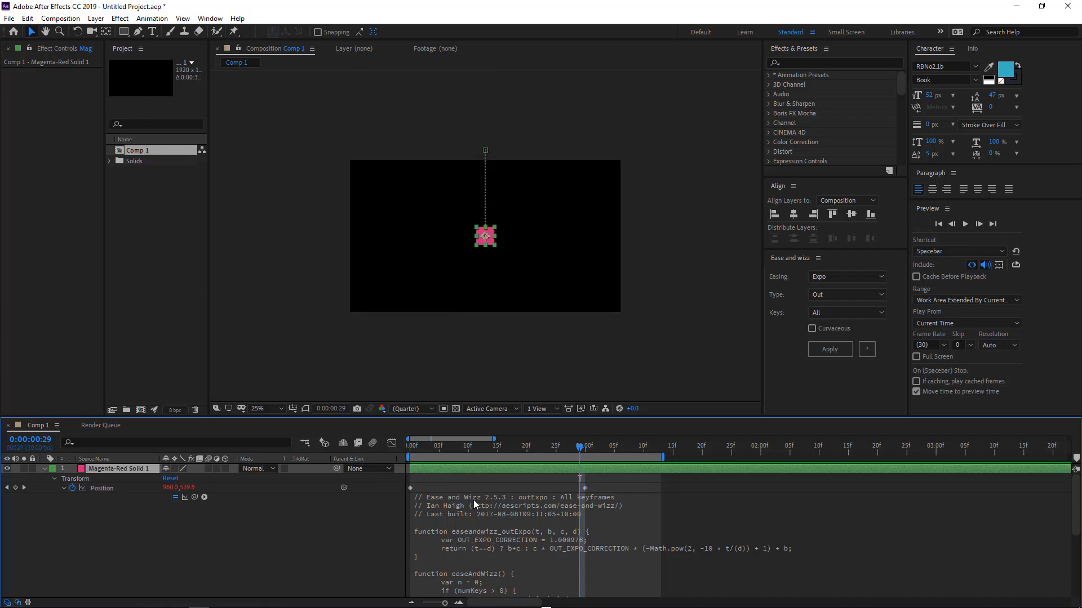
Duplicate the solid and move the copy onto a diagonal path ending near 1452, 644 at 1 second.
key(ctrl+d)
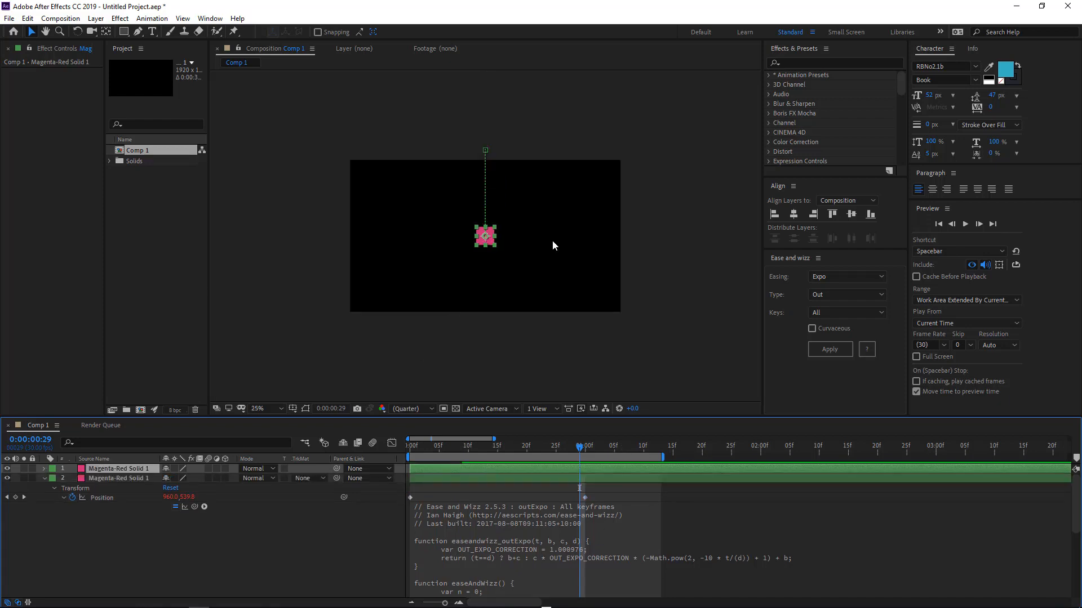
click(493, 243)
drag(492, 243, 543, 247)
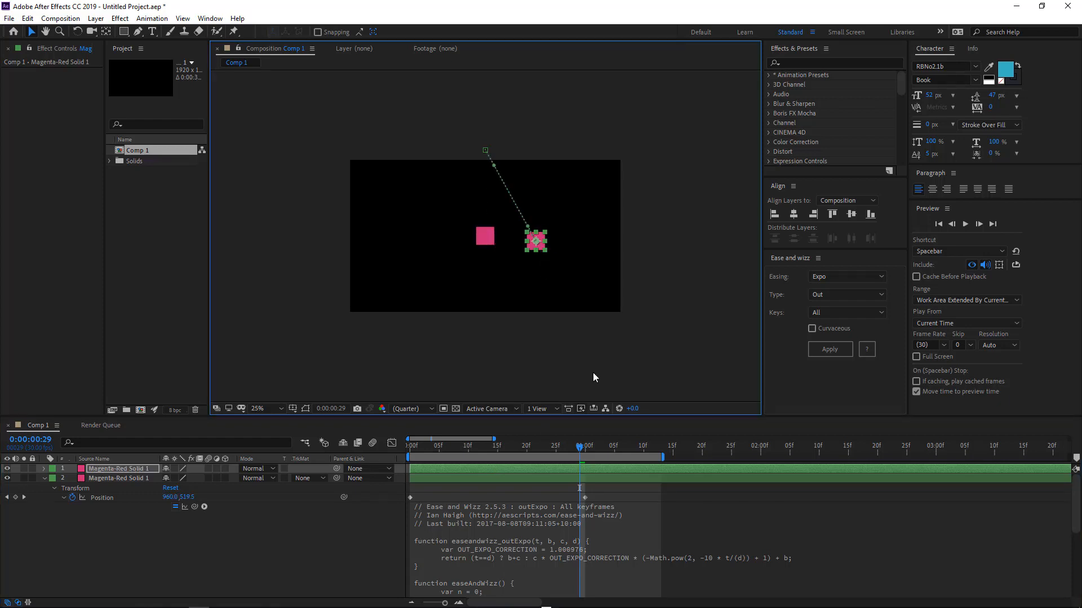
key(u)
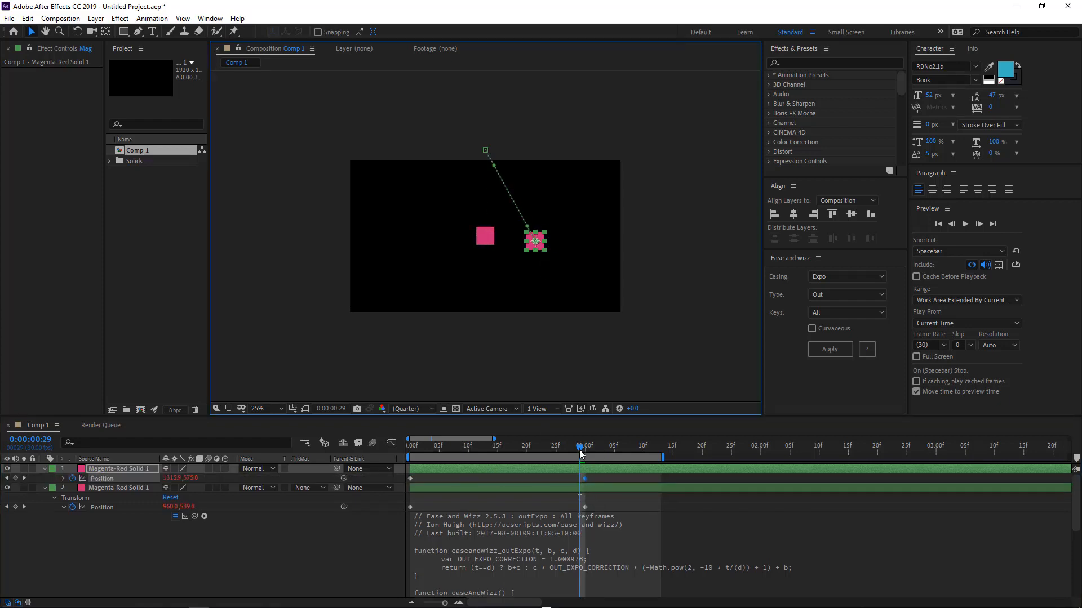
drag(580, 453, 585, 451)
click(539, 248)
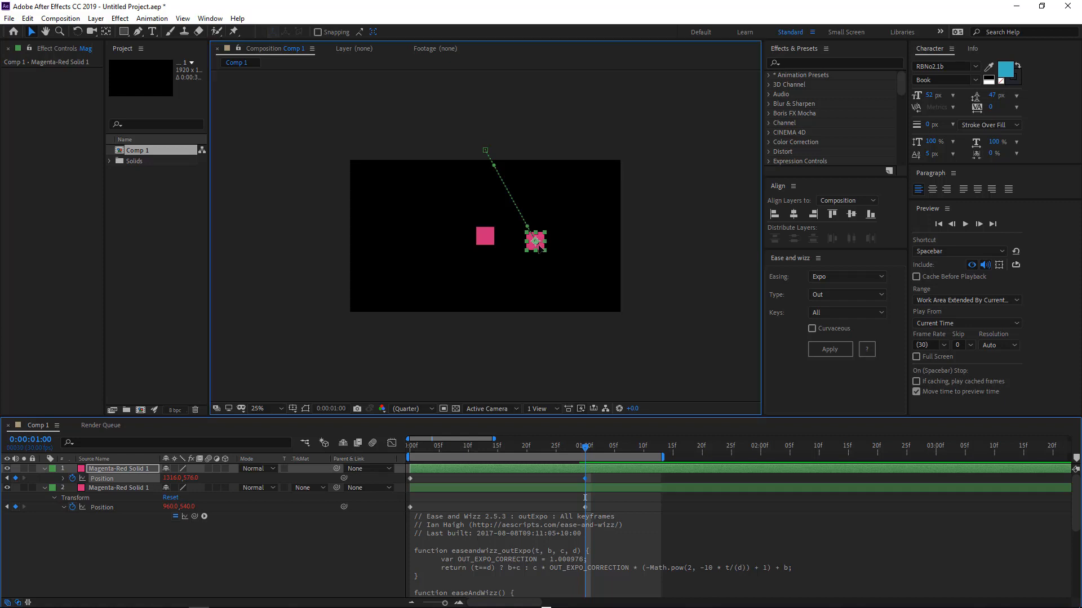
drag(539, 248, 558, 257)
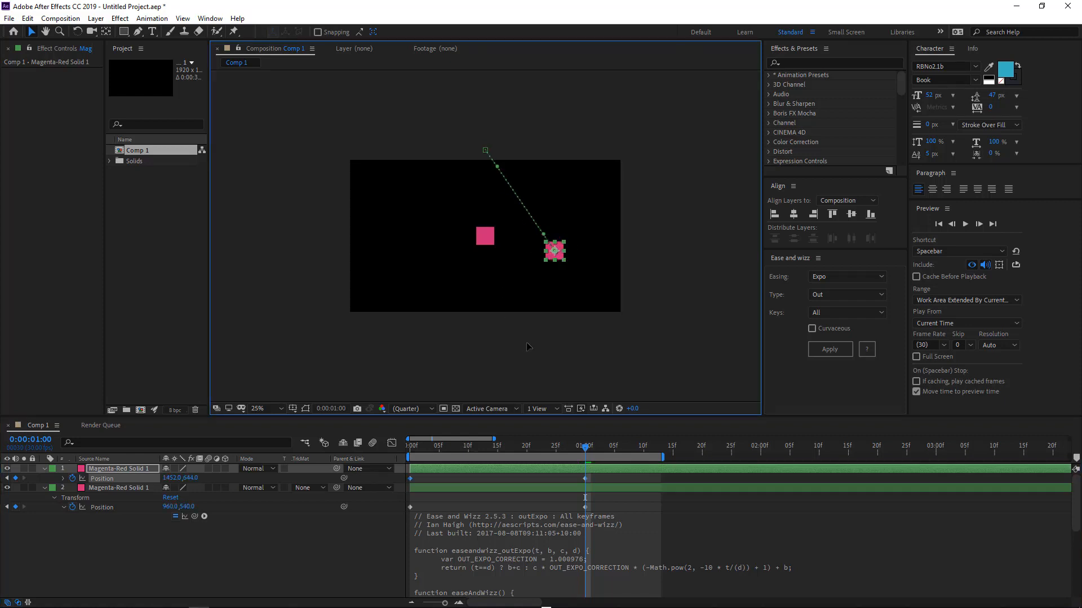
drag(526, 342, 471, 336)
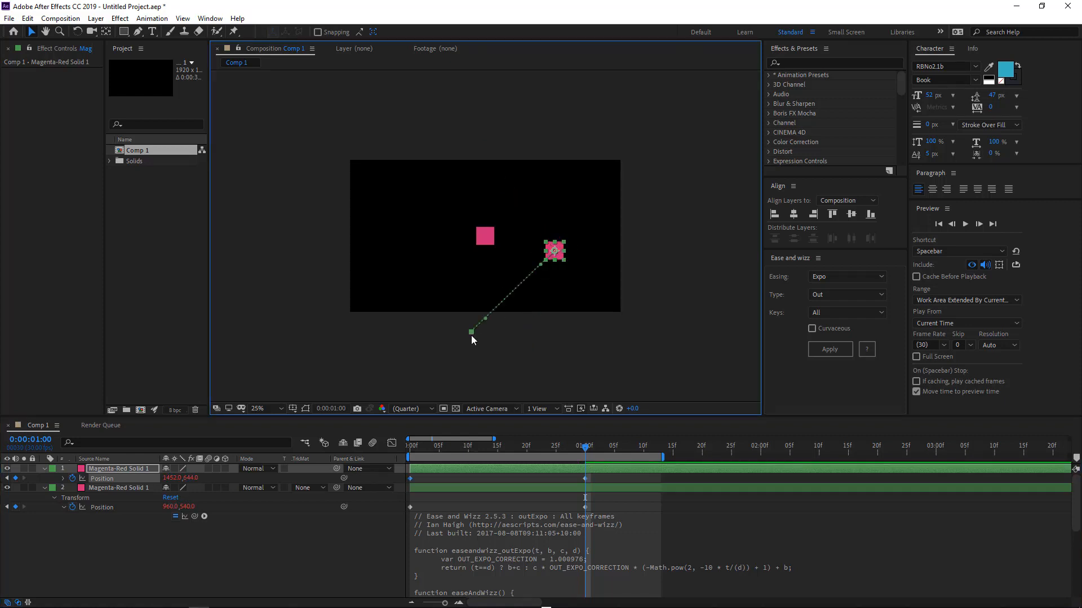
Preview both solids, then delete the duplicated layer.
key(space)
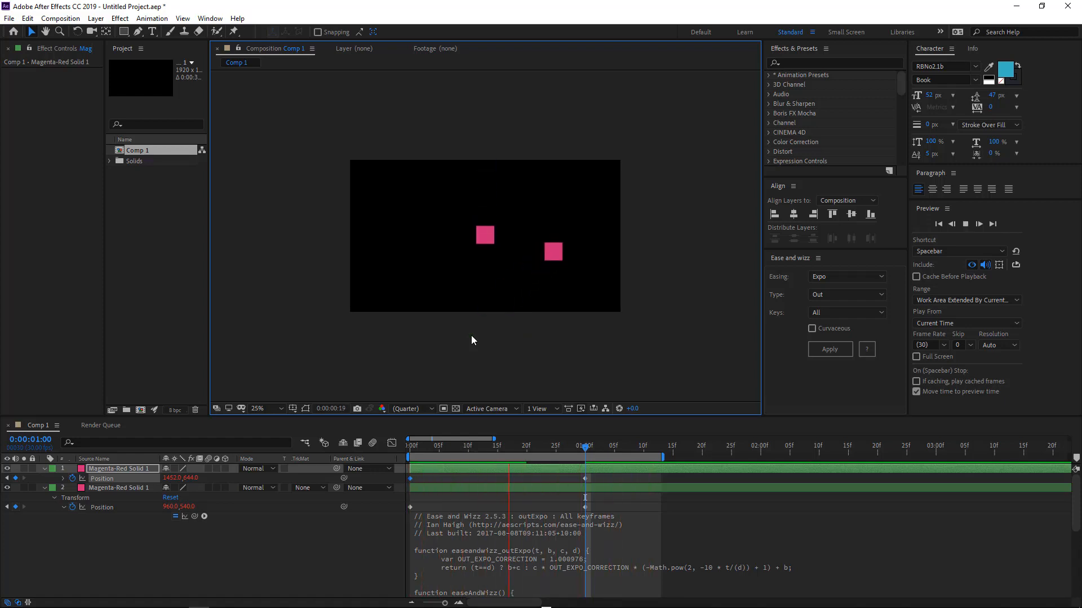
key(space)
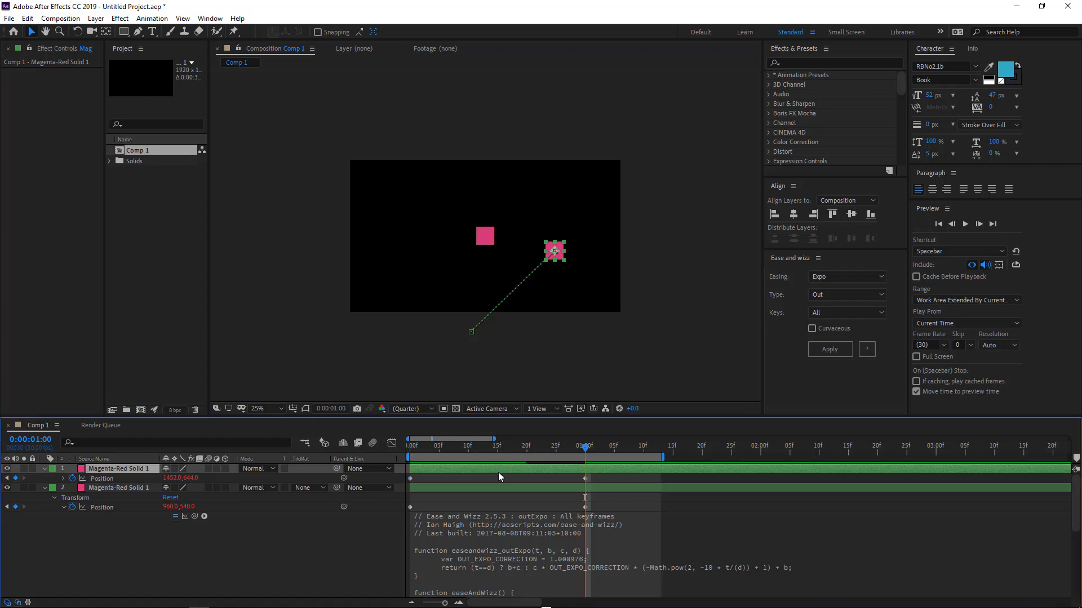
key(Delete)
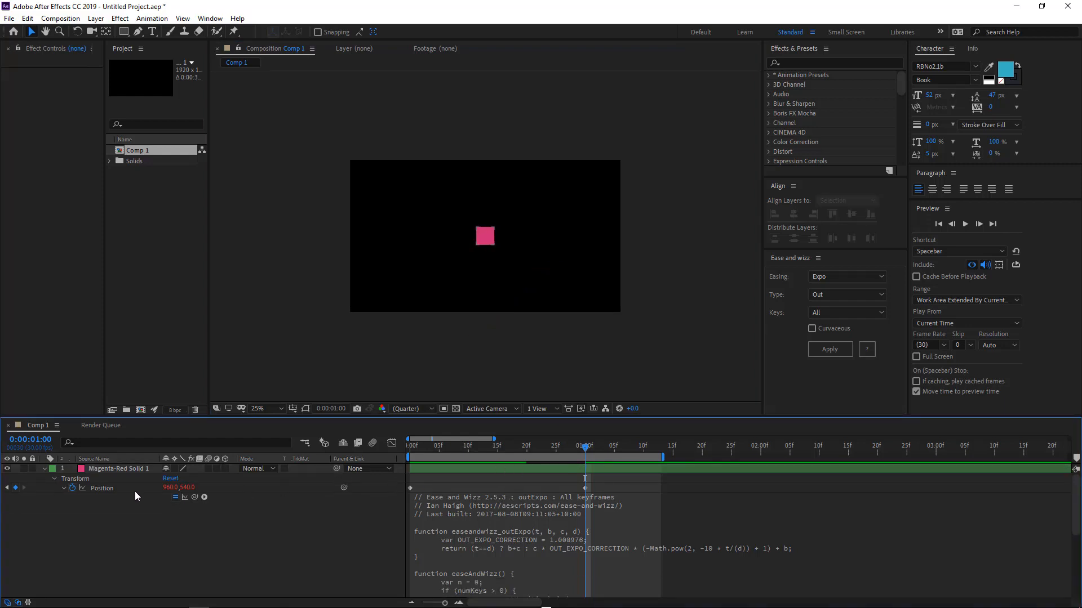
Select the Position keyframes, apply Sine easing with type Out, and preview the result.
click(65, 487)
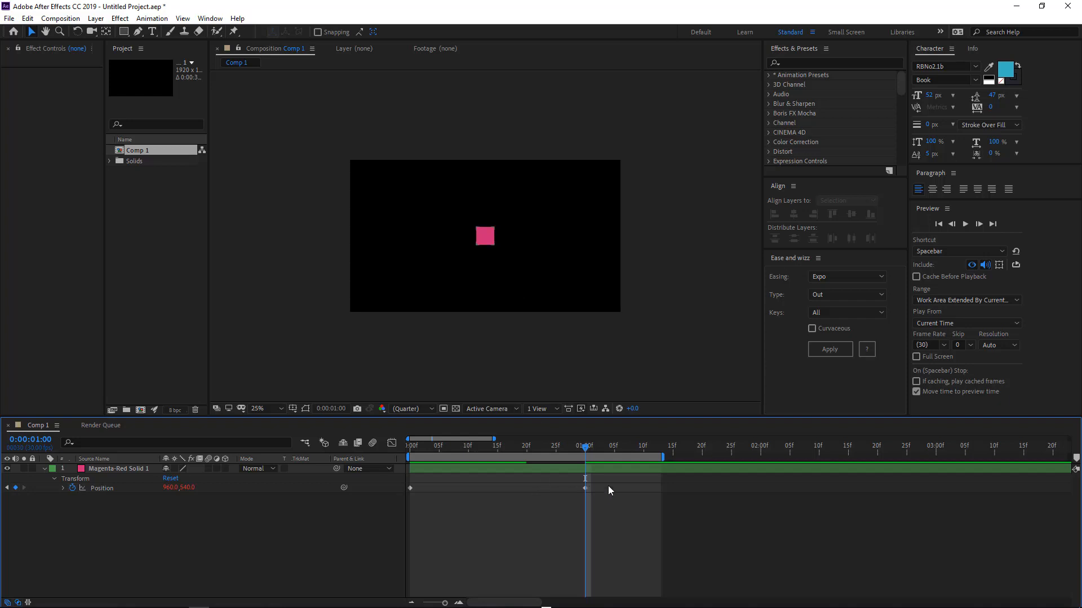
click(359, 486)
click(821, 277)
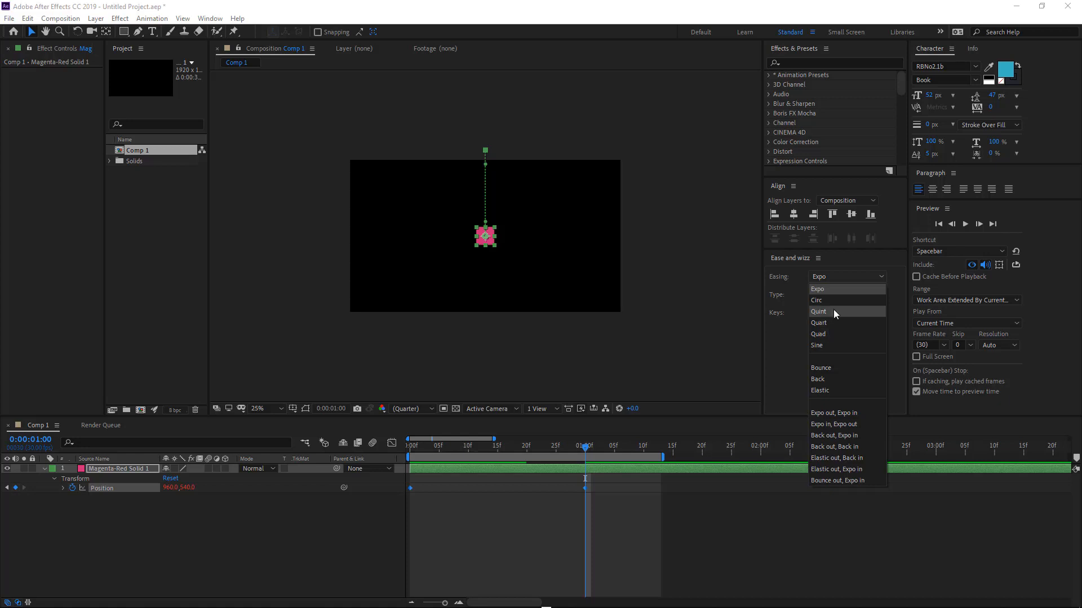
click(827, 345)
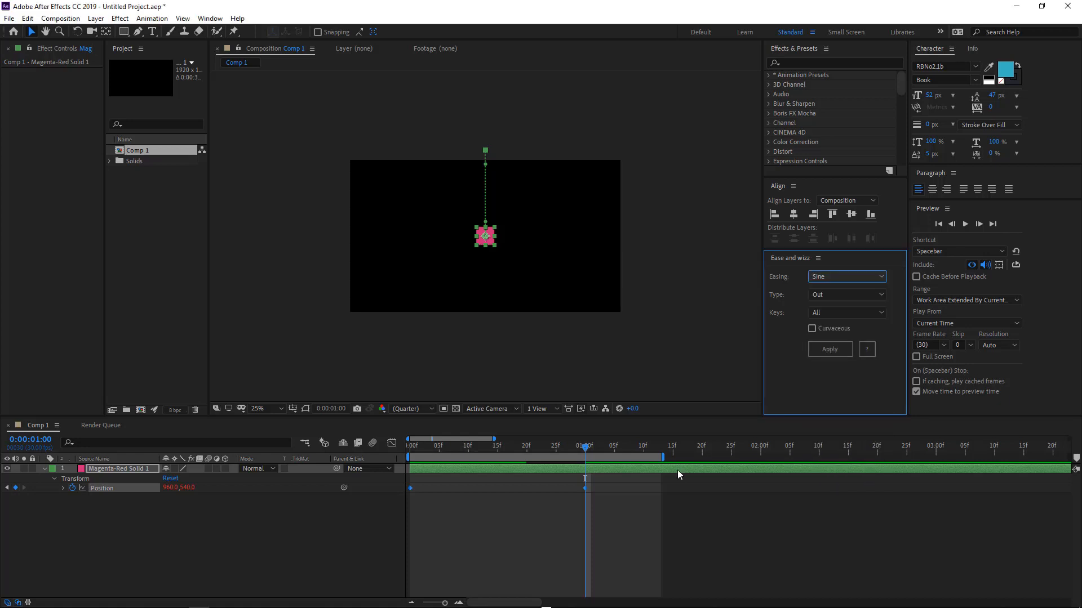
click(820, 353)
key(space)
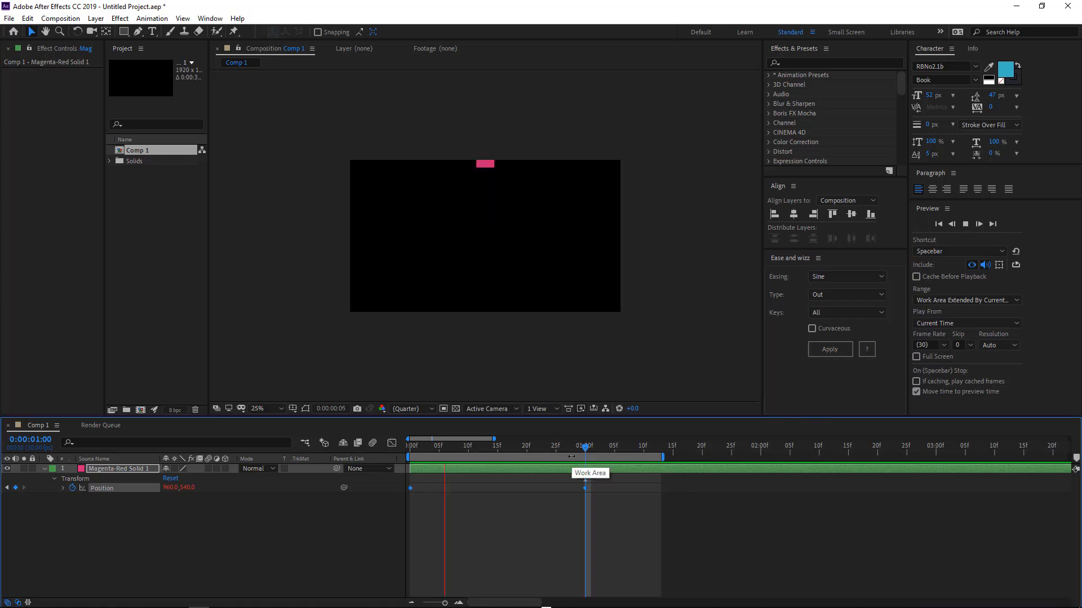
key(space)
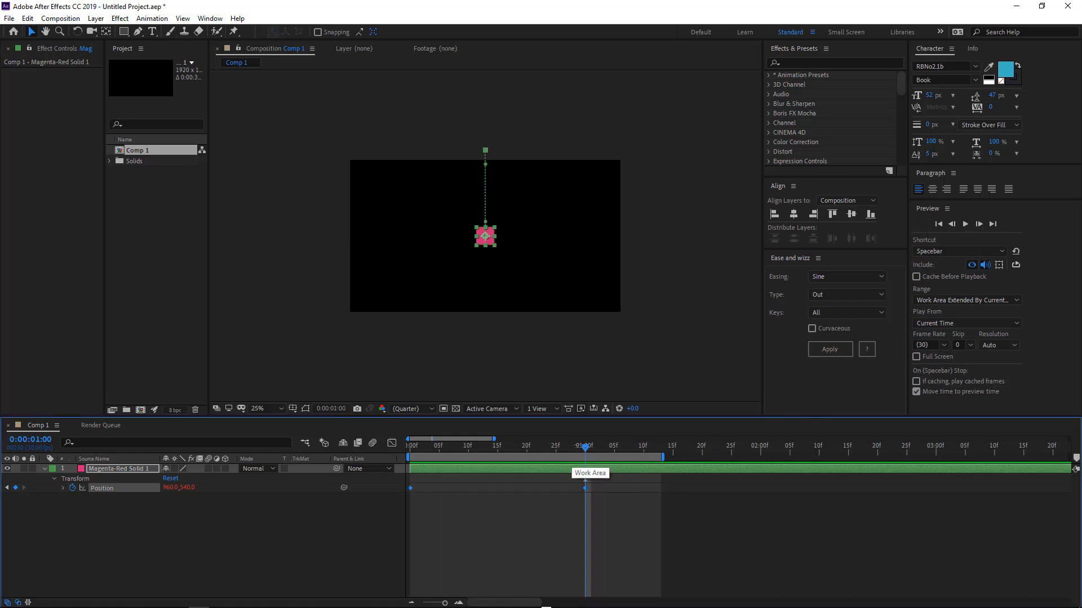
Choose Bounce easing with type Out, apply it to the Position keyframes, and preview the result.
click(833, 275)
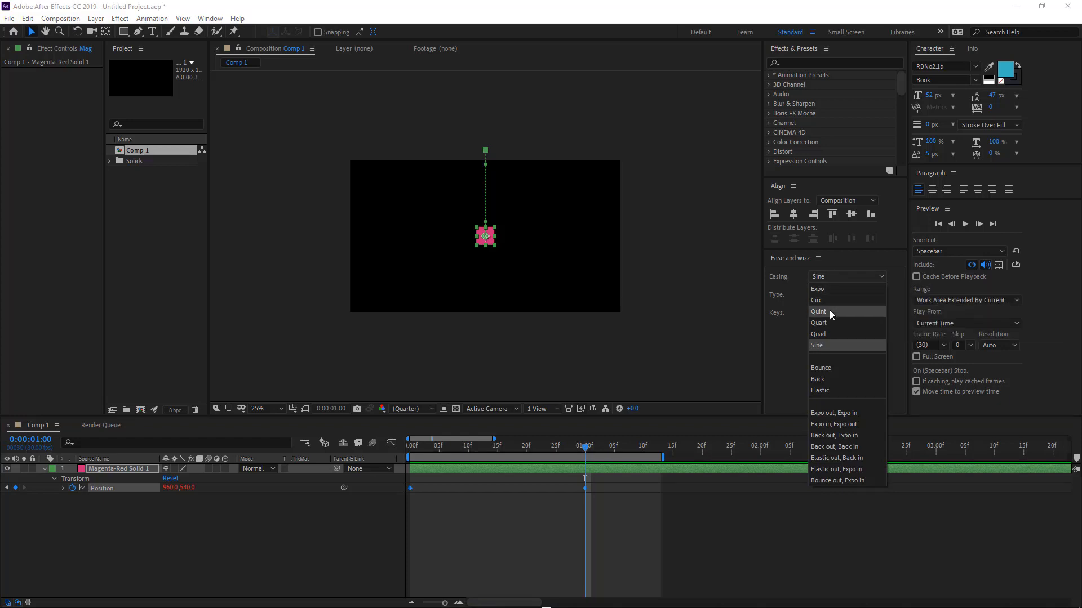
click(825, 370)
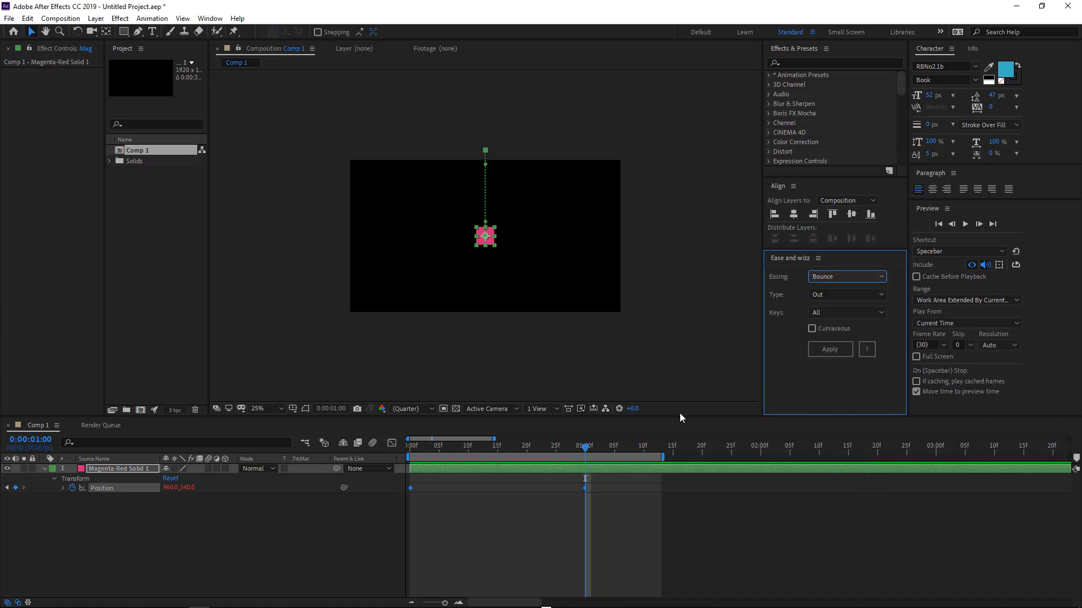
key(space)
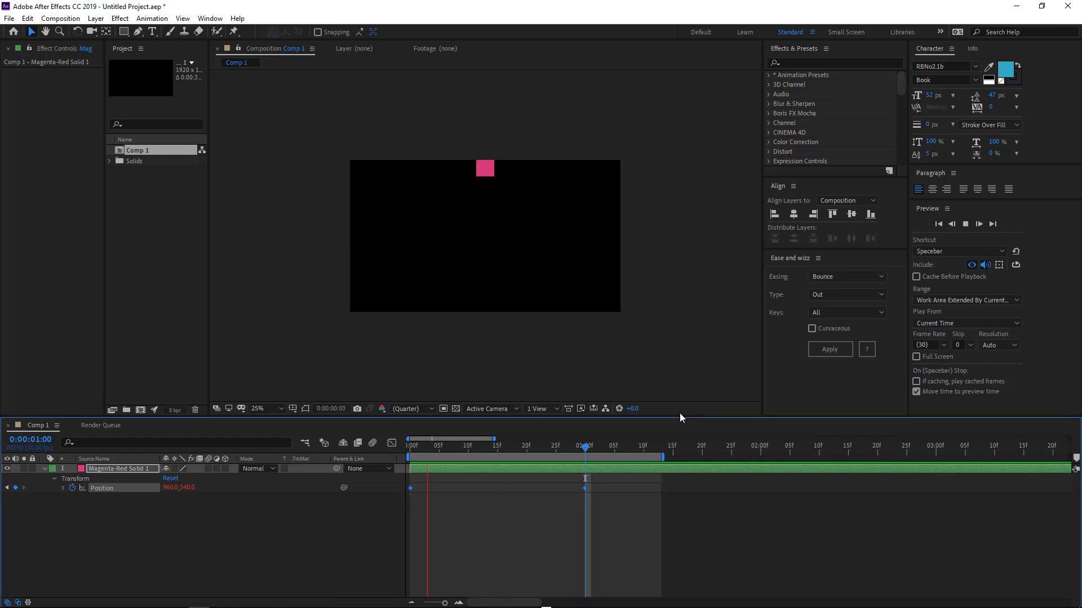
key(space)
click(823, 345)
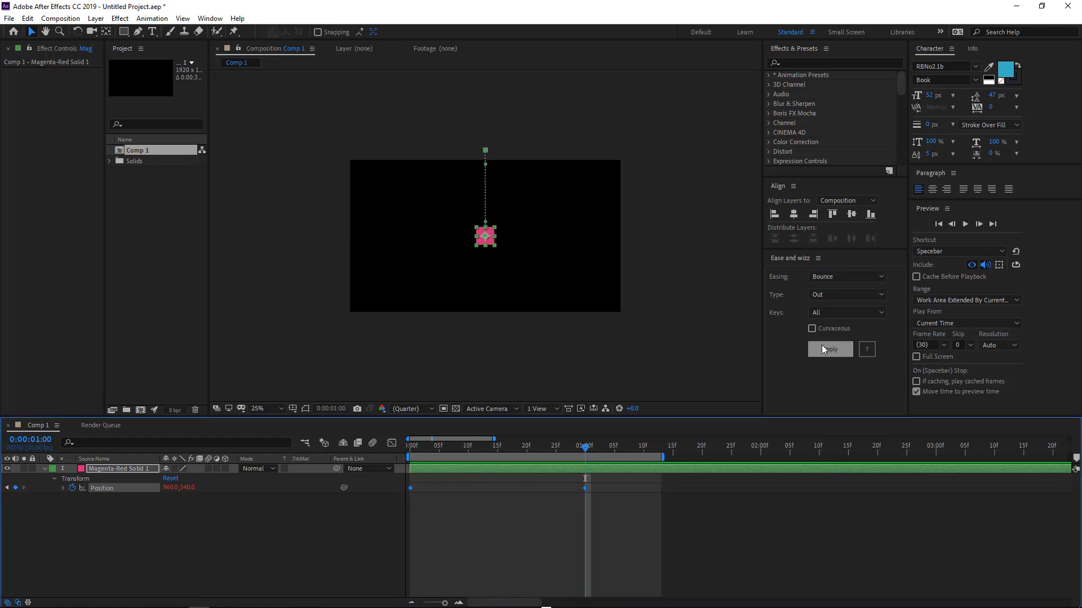
key(space)
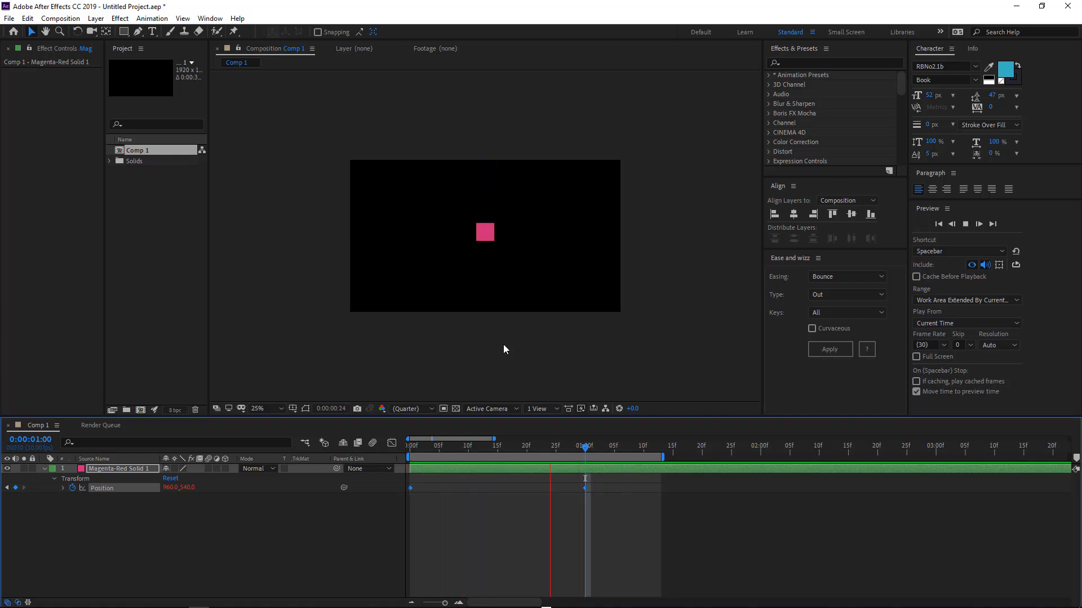
key(space)
Set the work area to end at about 1:27 and preview the bounce animation.
click(417, 447)
drag(417, 447, 398, 458)
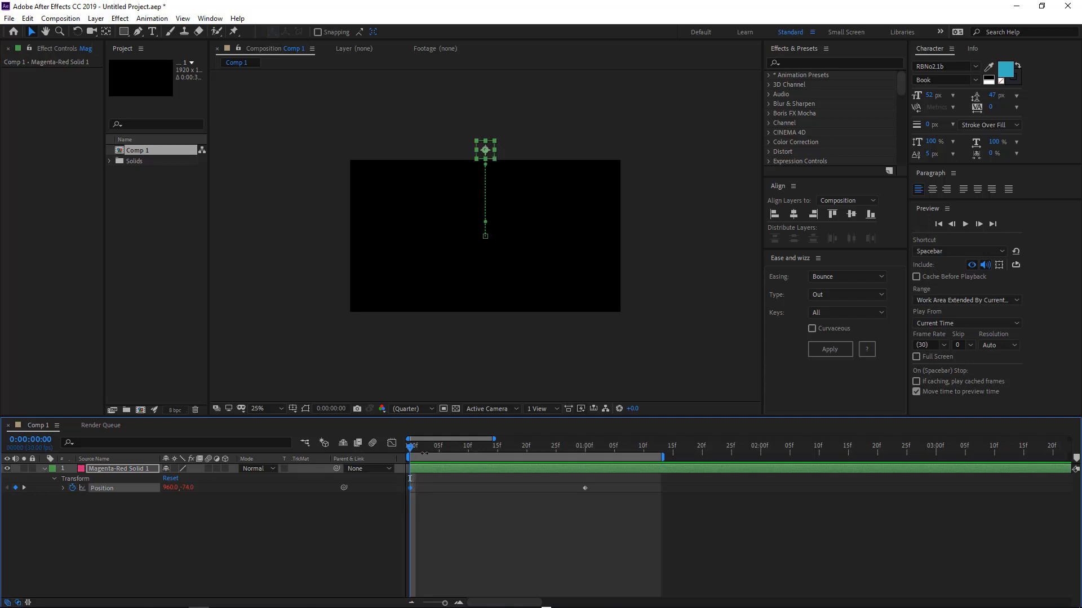
drag(412, 446, 747, 448)
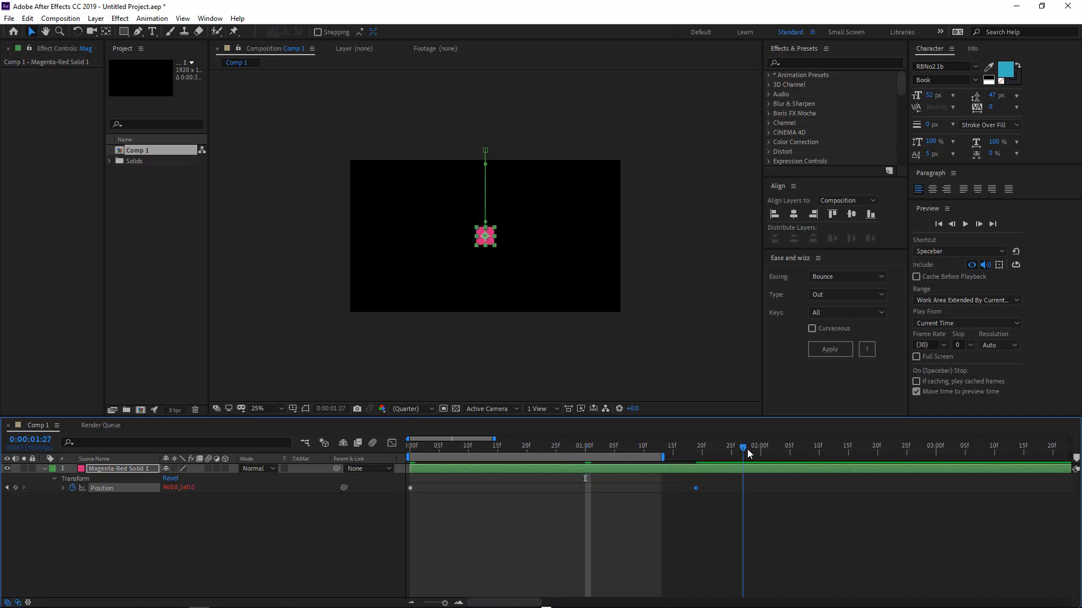
key(n)
key(space)
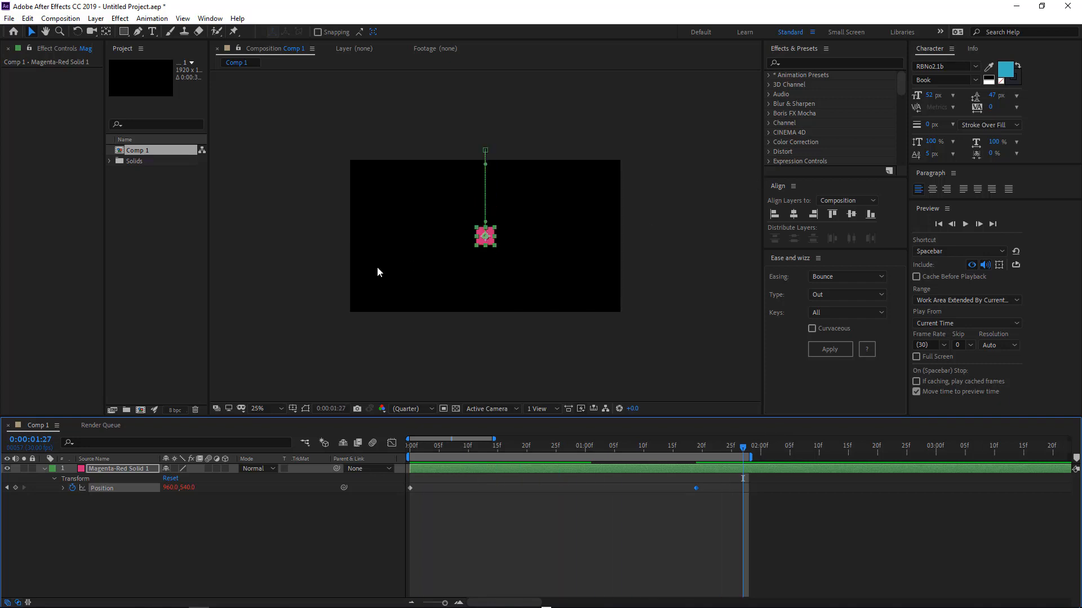
Zoom the composition view to 50% and widen the composition panel by narrowing the project panels.
scroll(432, 259, up, 1)
key(space)
drag(647, 225, 606, 248)
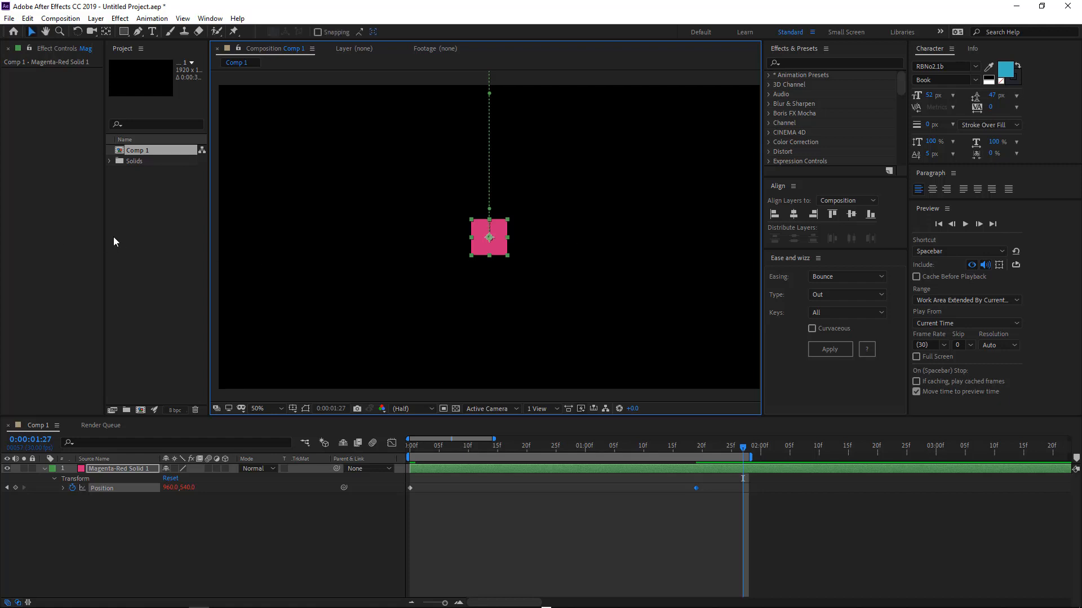
drag(104, 235, 93, 237)
drag(92, 236, 94, 236)
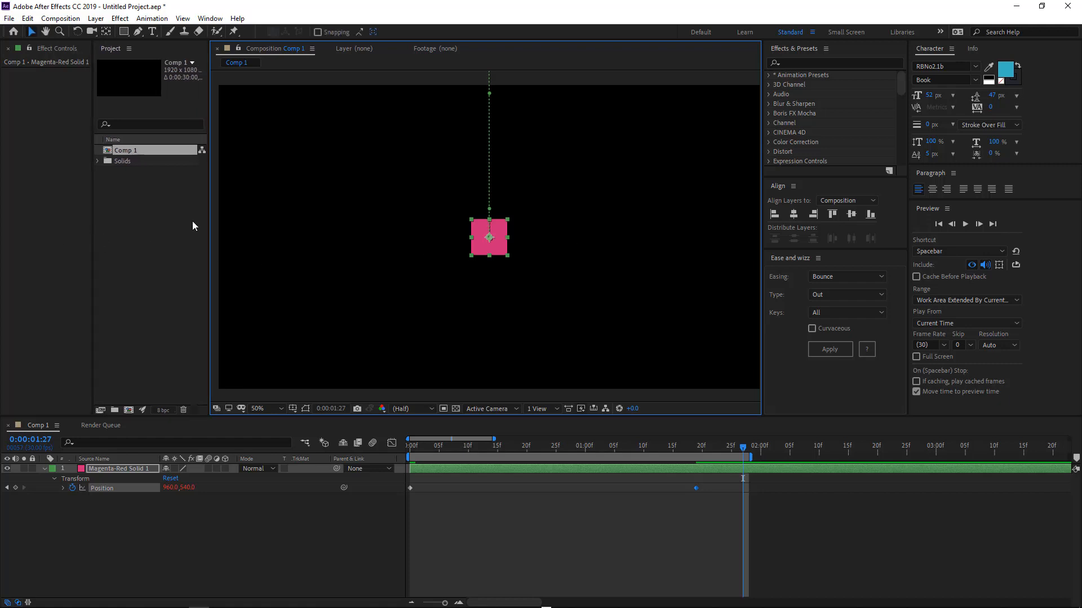
drag(207, 224, 188, 223)
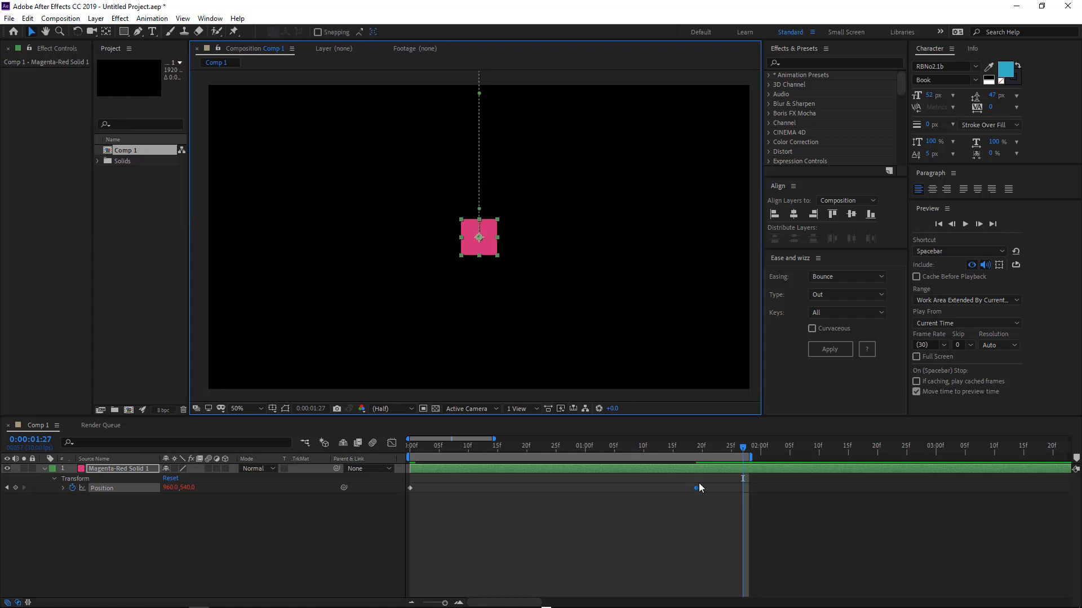
Move the end Position keyframe to about 2:10, end the work area there, and preview.
drag(695, 488, 814, 454)
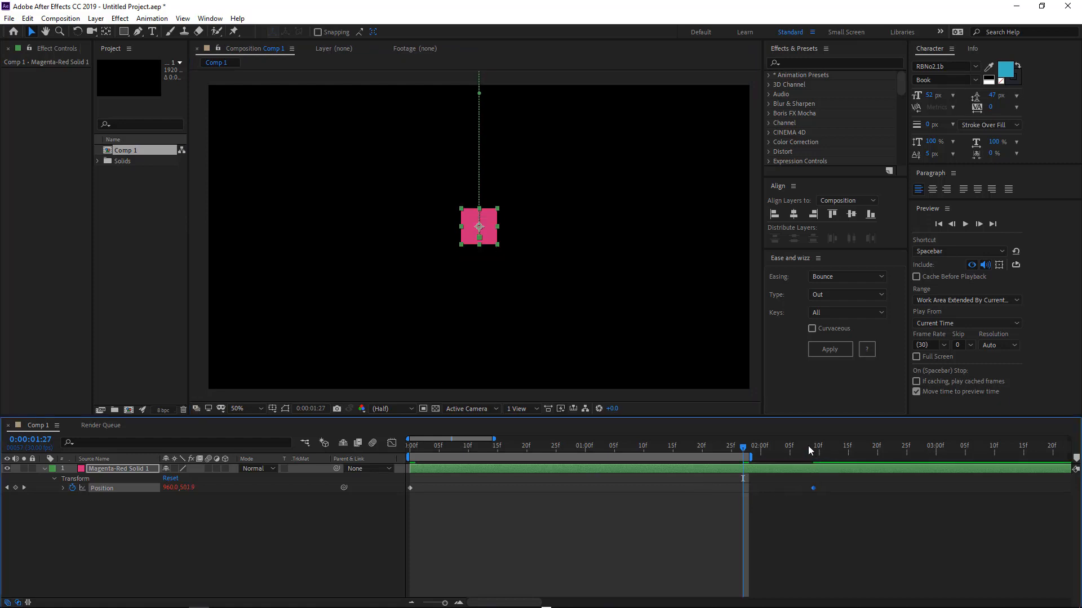
click(814, 450)
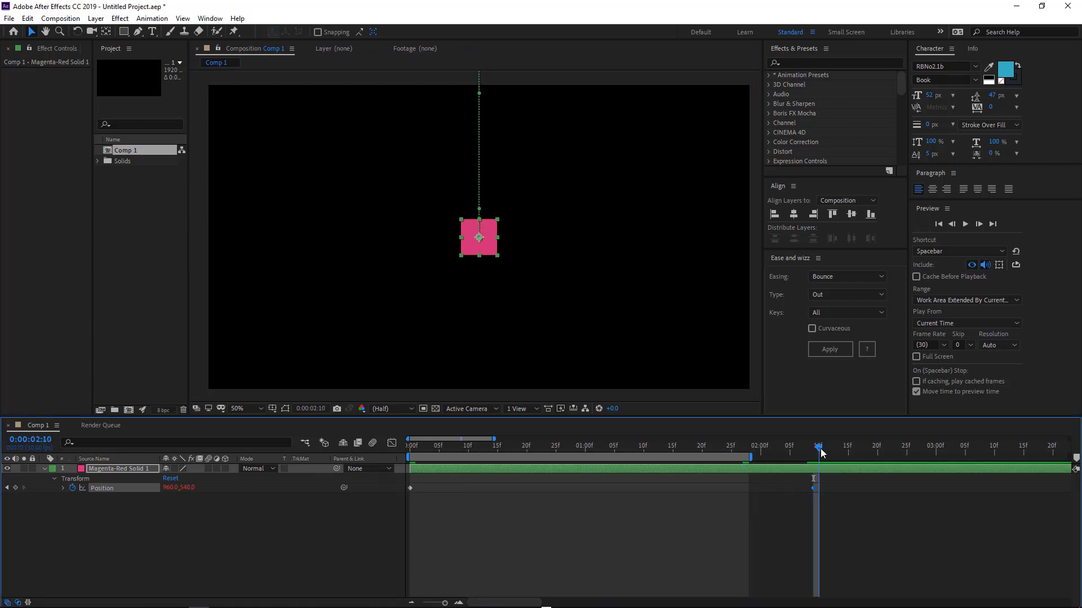
click(820, 448)
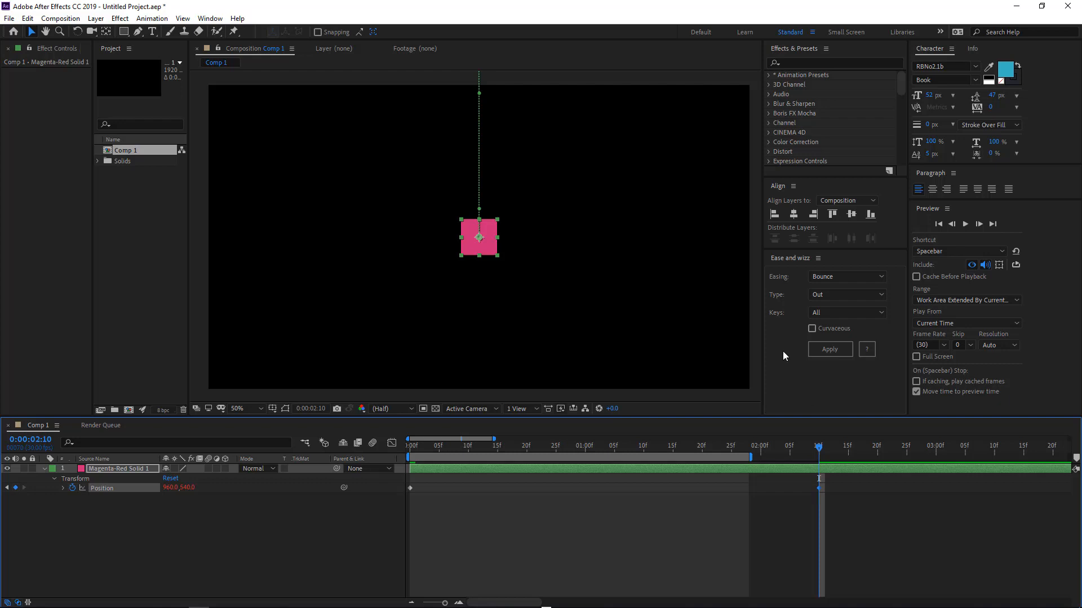
key(n)
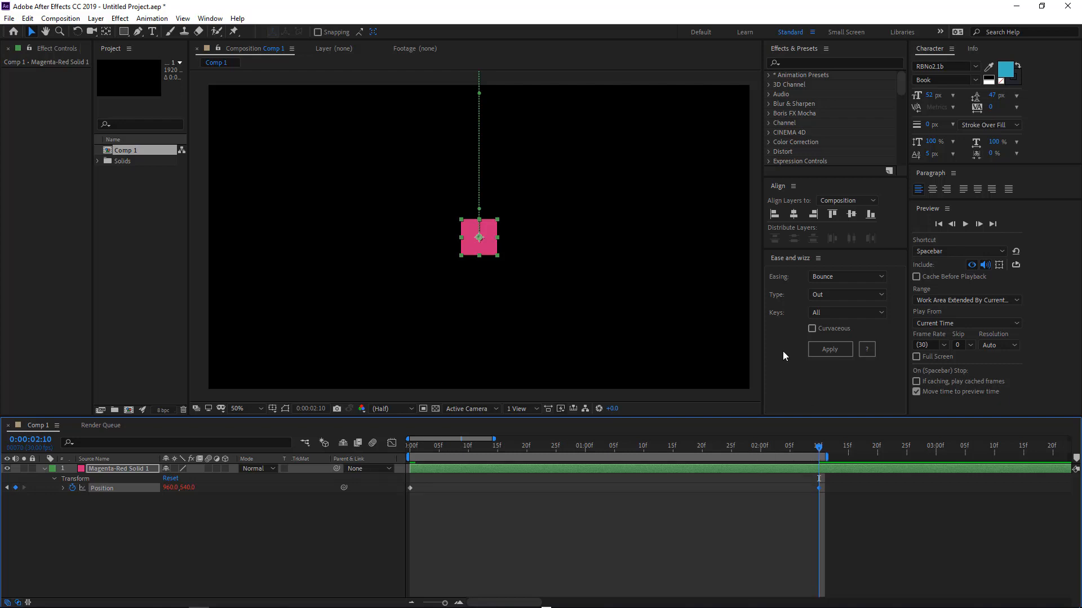
key(space)
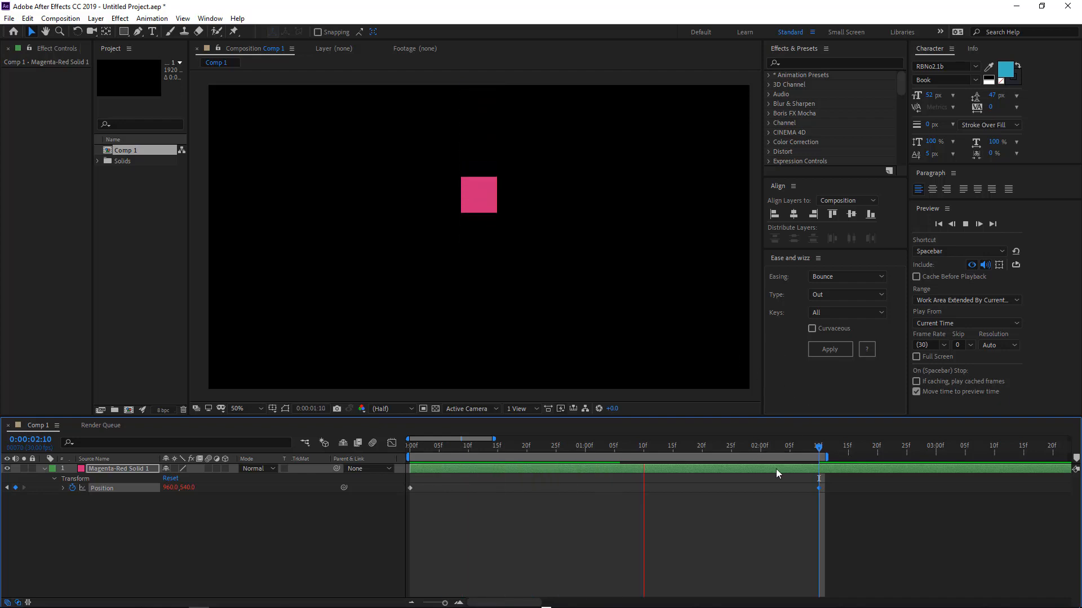
Set the work area end to 3 seconds and choose Back as the easing.
drag(832, 445, 947, 444)
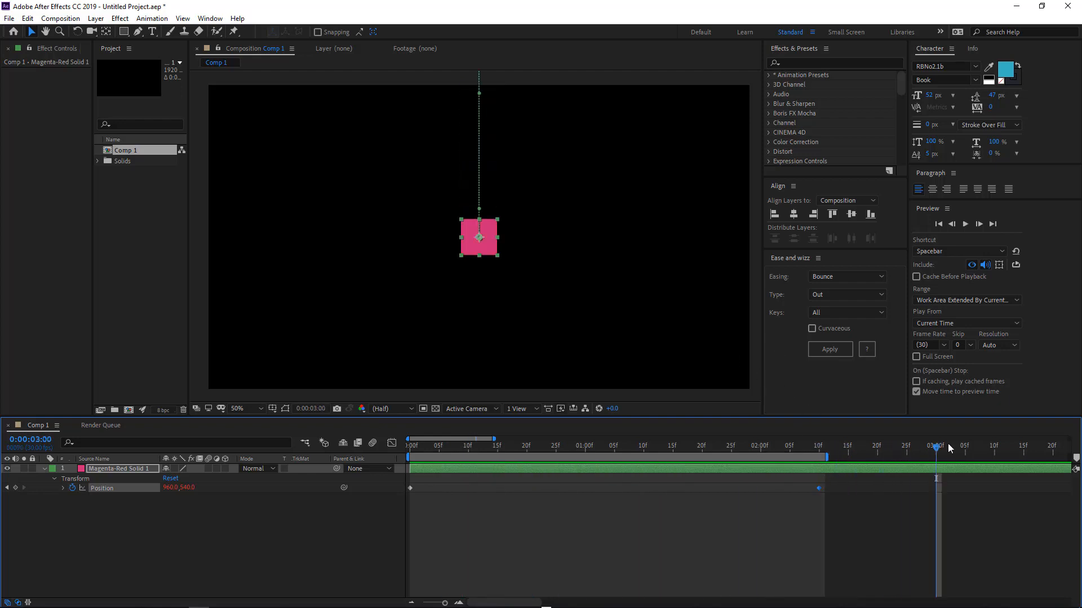
key(n)
click(824, 278)
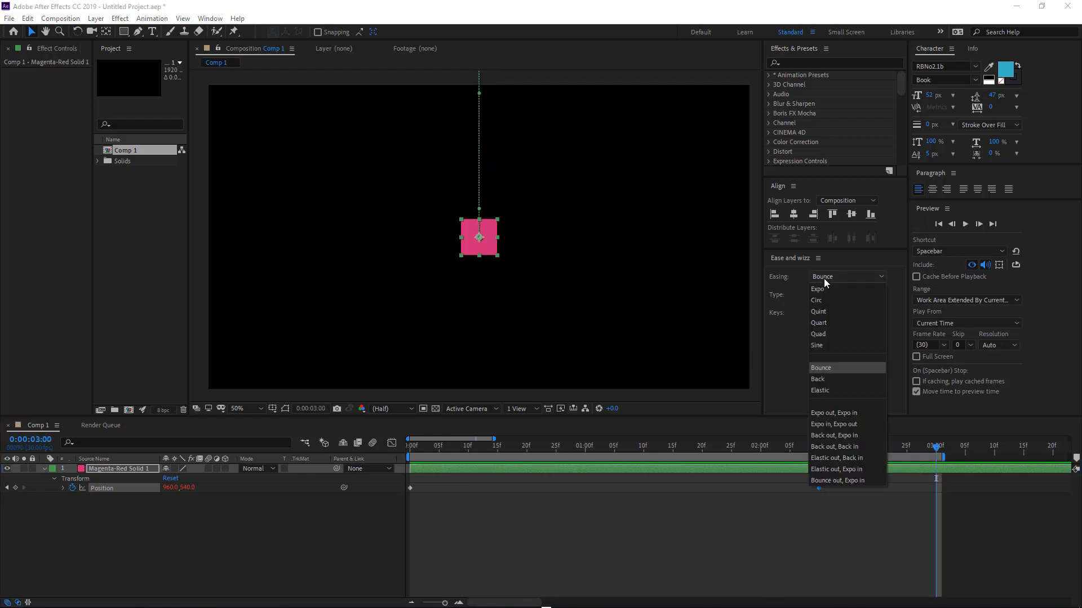
click(835, 378)
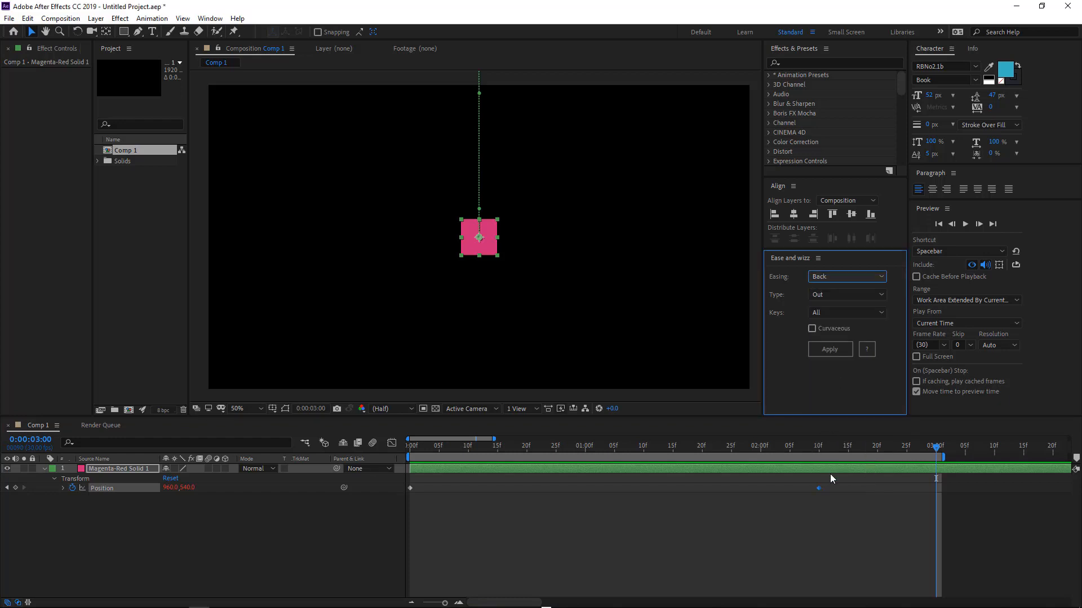
Move the end Position keyframe to just before 2 seconds, select both keyframes, and apply Back easing.
drag(816, 488, 739, 492)
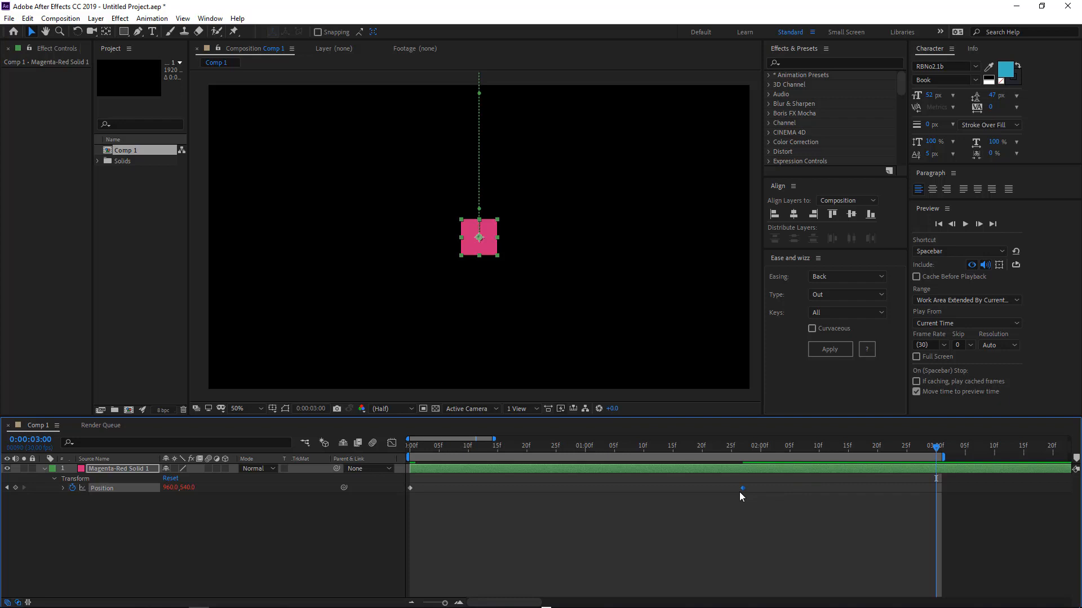
key(space)
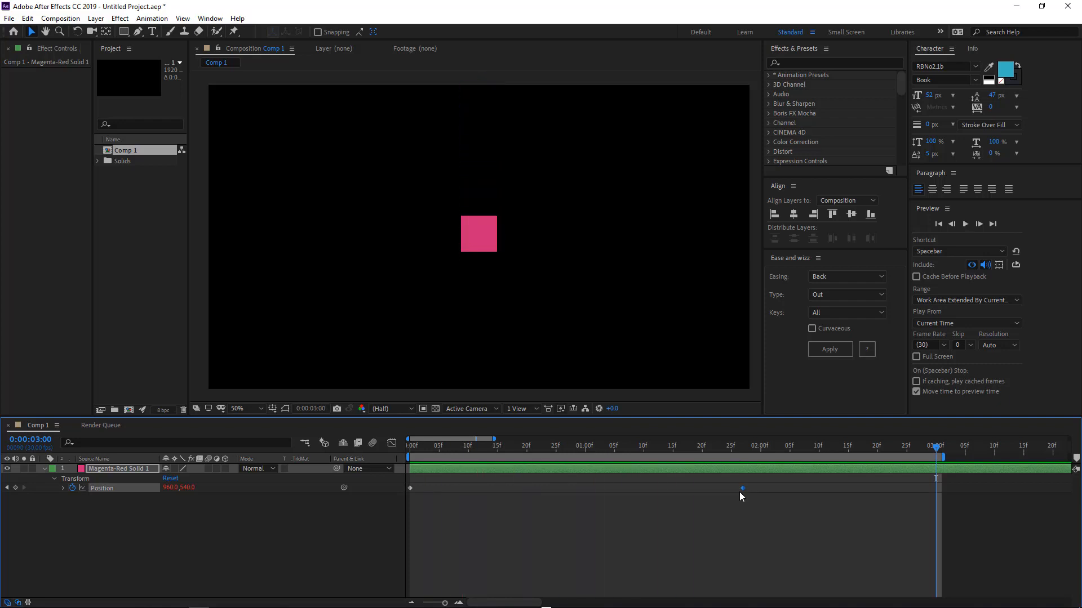
drag(768, 490, 369, 496)
click(834, 348)
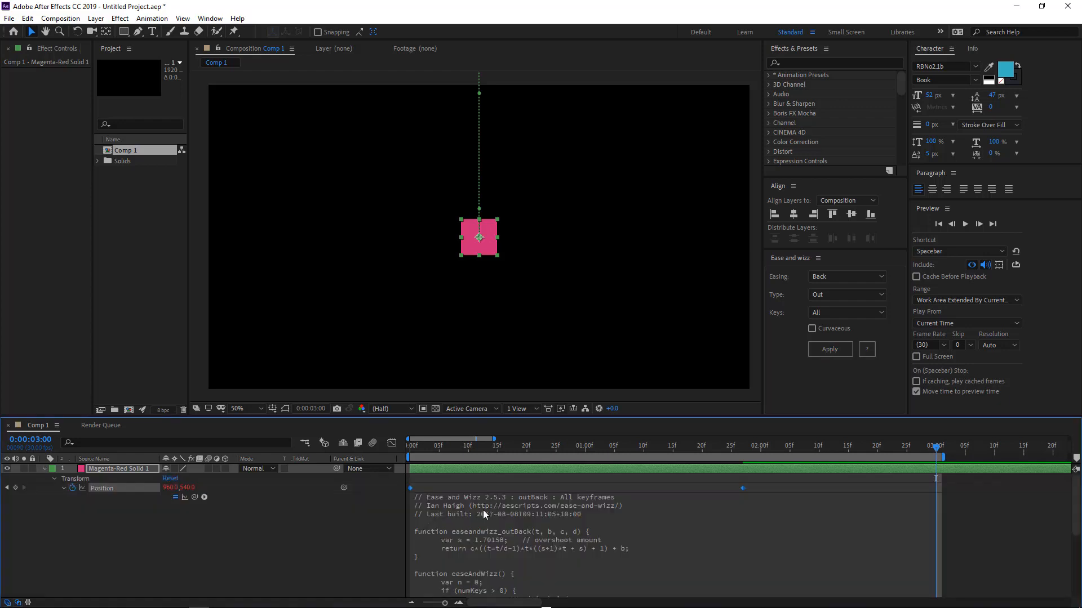
click(489, 513)
scroll(494, 513, down, 18)
scroll(494, 513, up, 18)
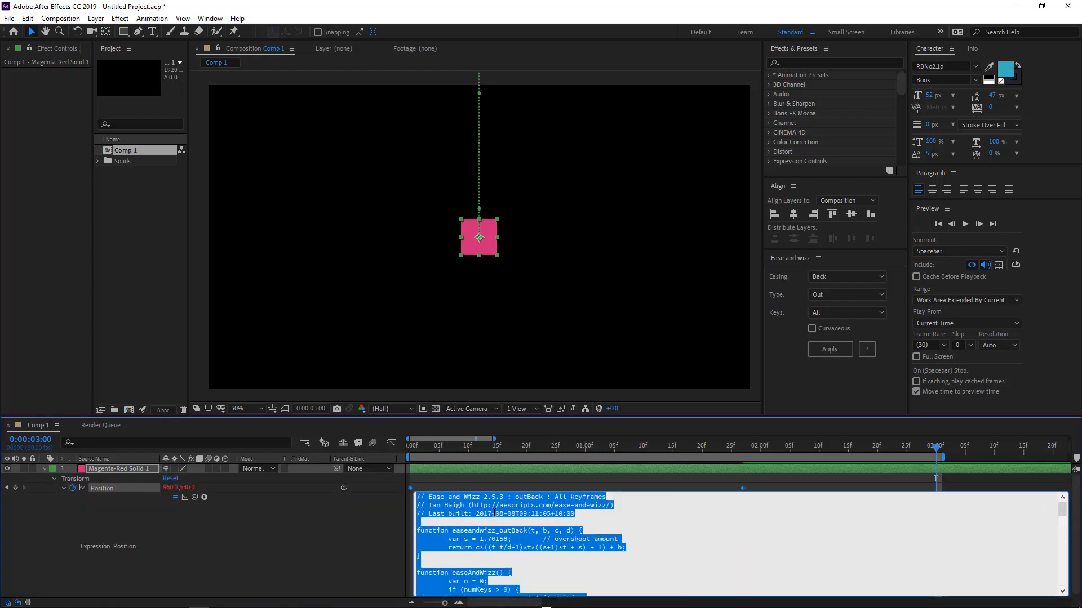
text(uu)
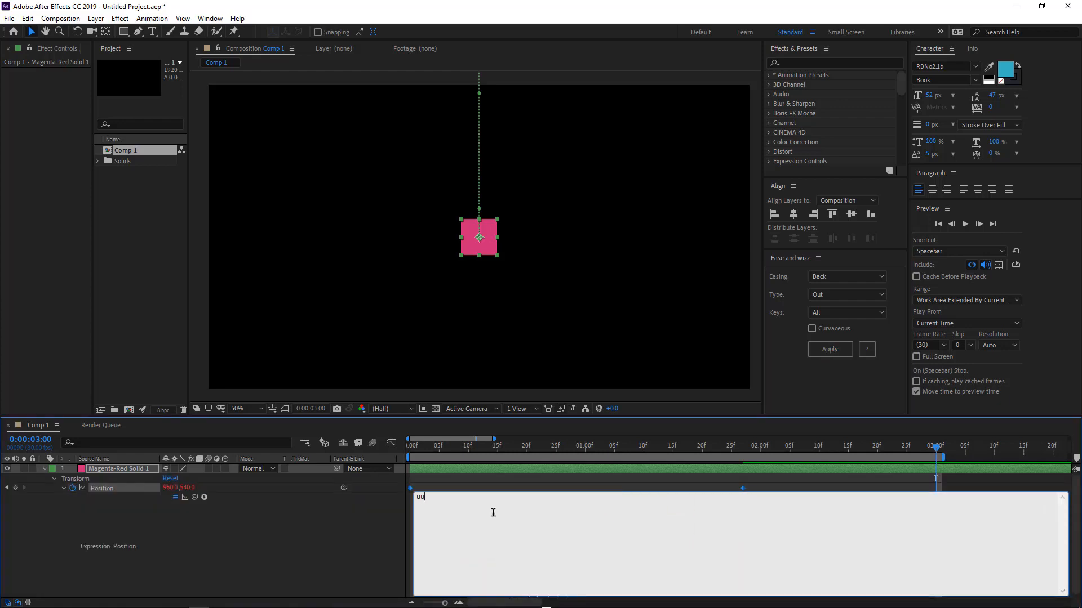
key(ctrl+z)
Deselect the layer, collapse its properties, and preview the Back easing.
click(488, 479)
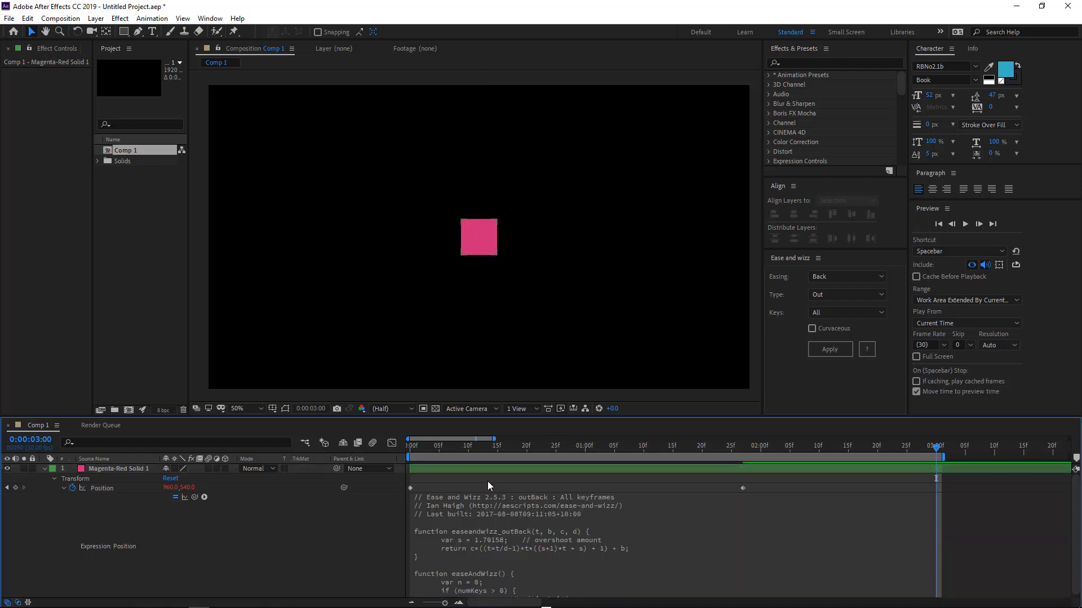
key(u)
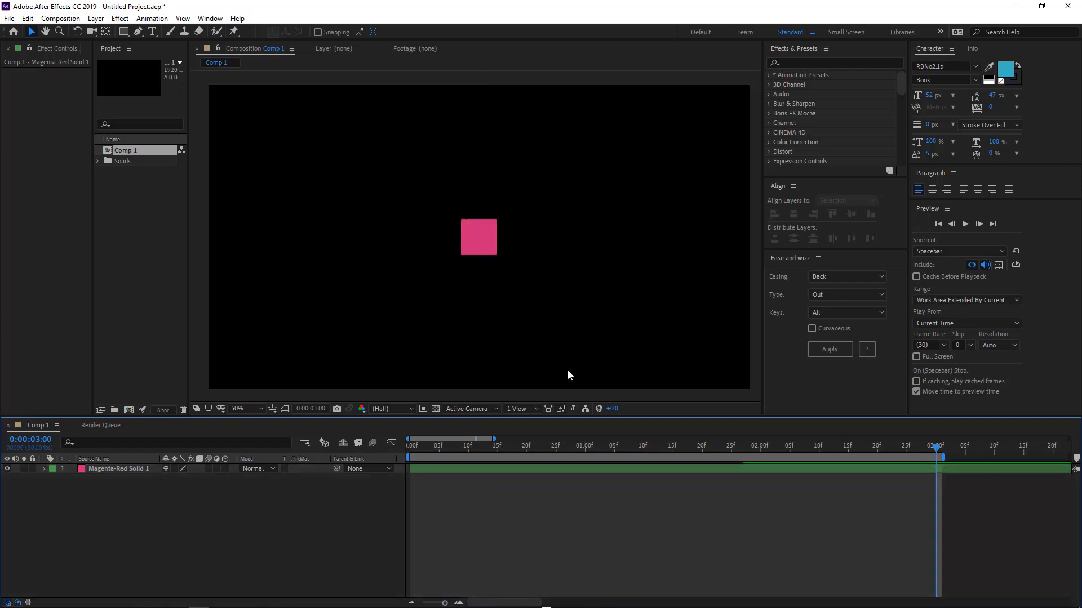
key(space)
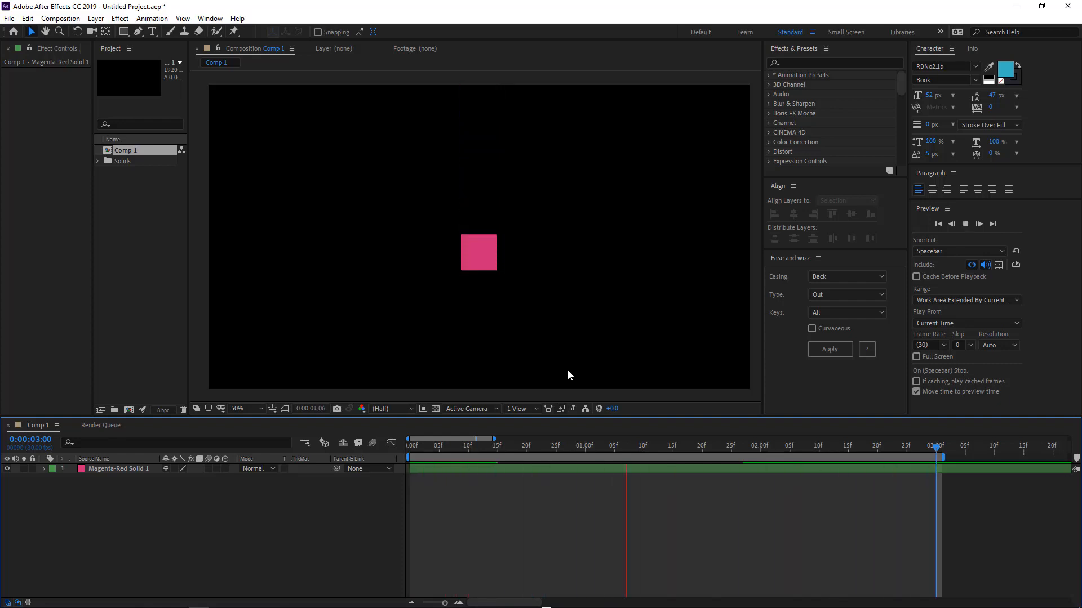
Reveal the solid's Position keyframes and move the end keyframe to about 22 frames.
click(735, 468)
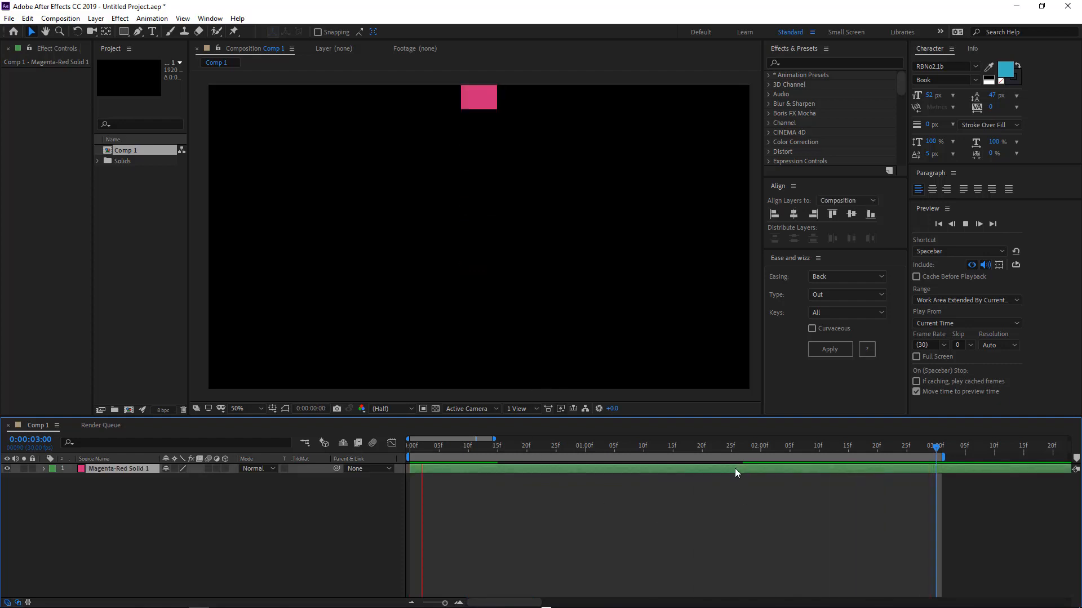
key(p)
drag(742, 479, 544, 484)
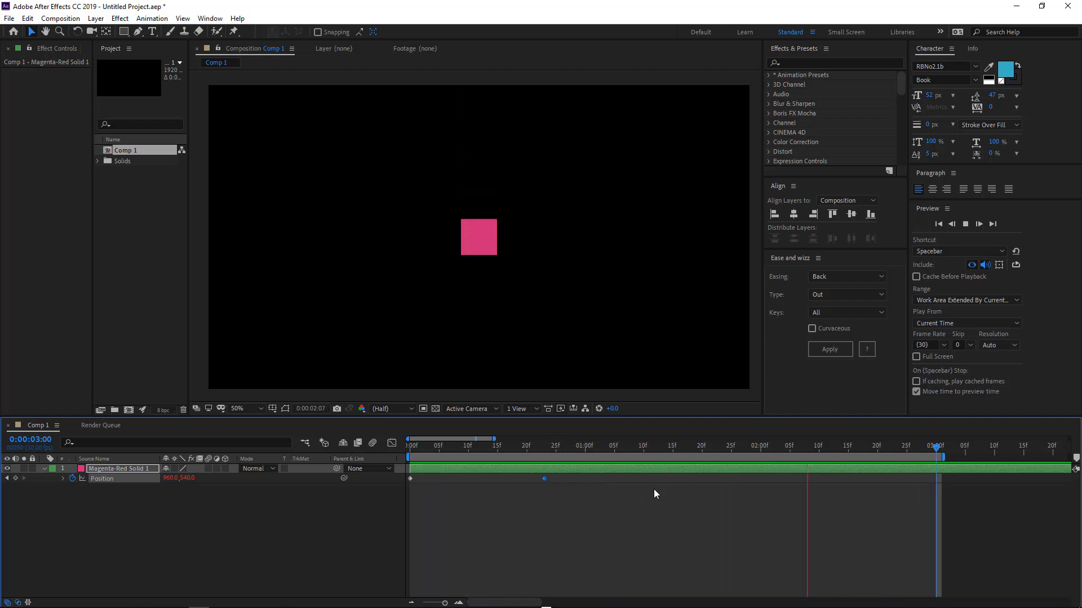
End the work area near 1:07, pick Elastic easing, and preview the animation.
drag(616, 442, 623, 445)
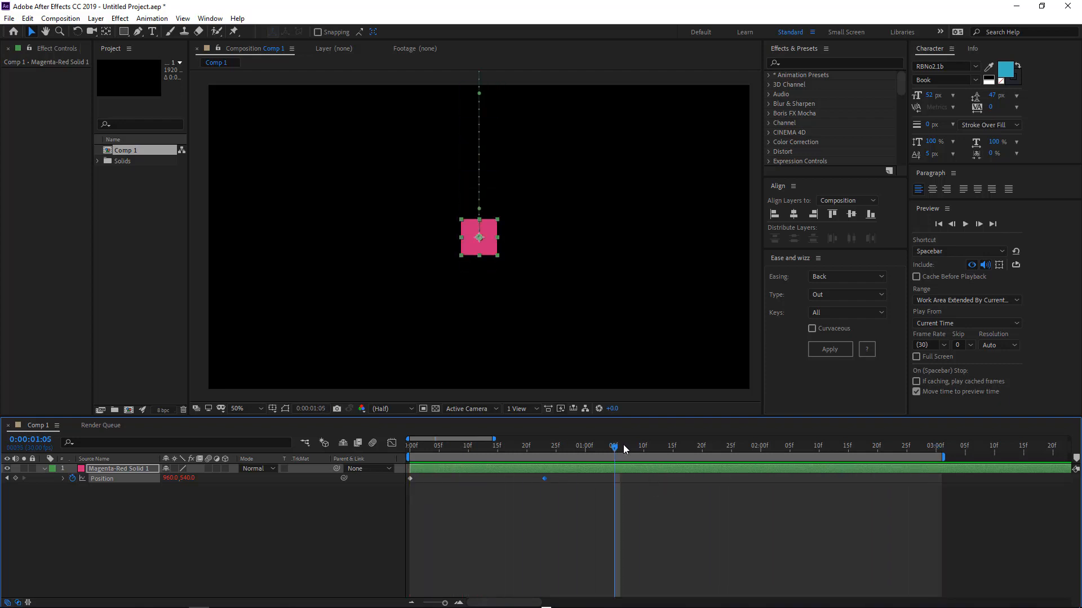
key(n)
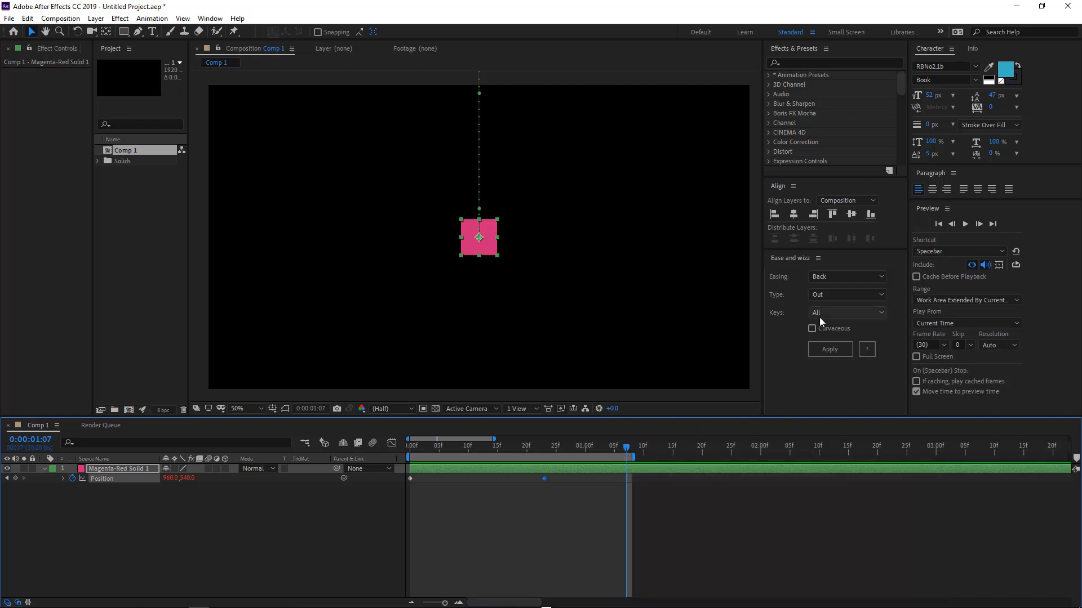
click(824, 276)
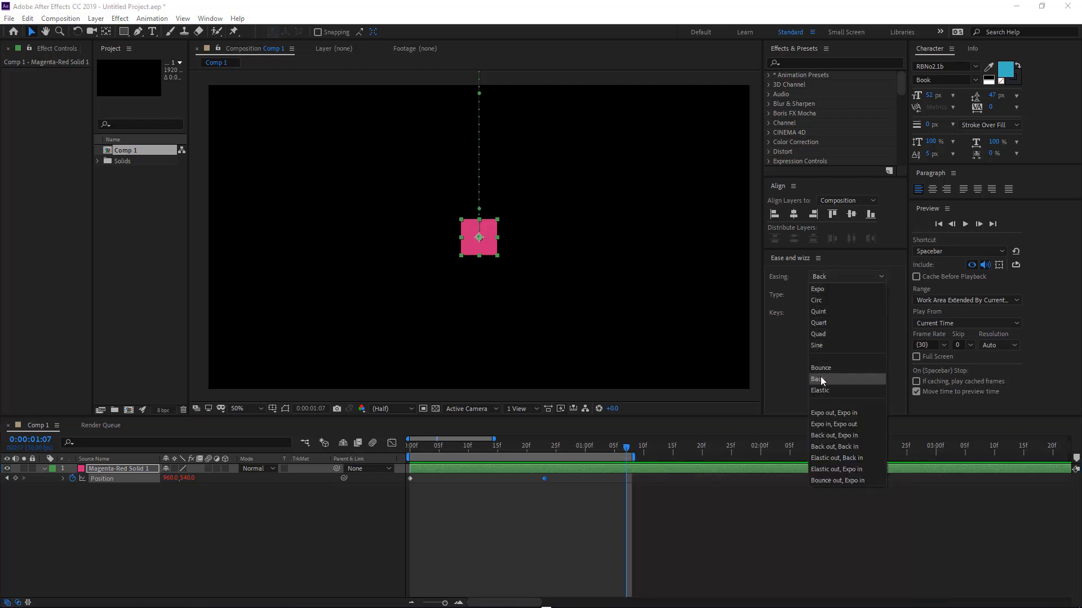
click(821, 391)
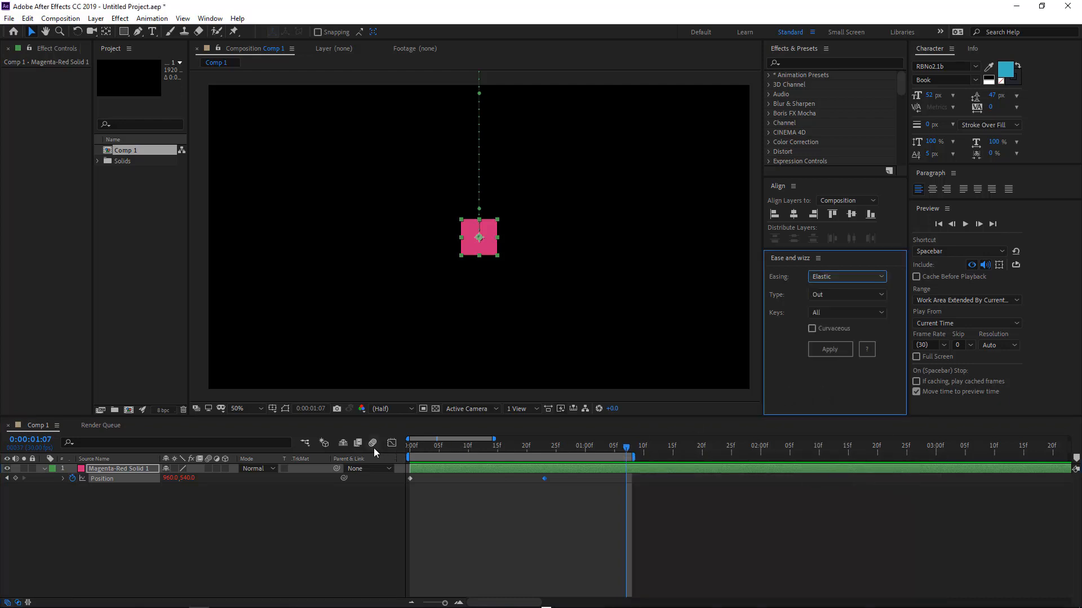
key(space)
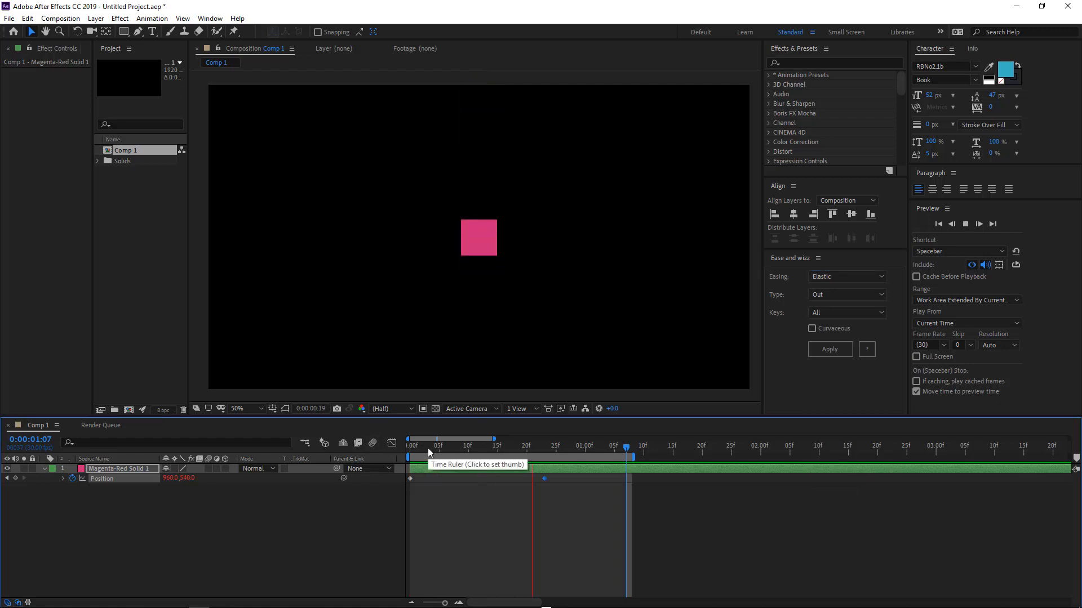
key(space)
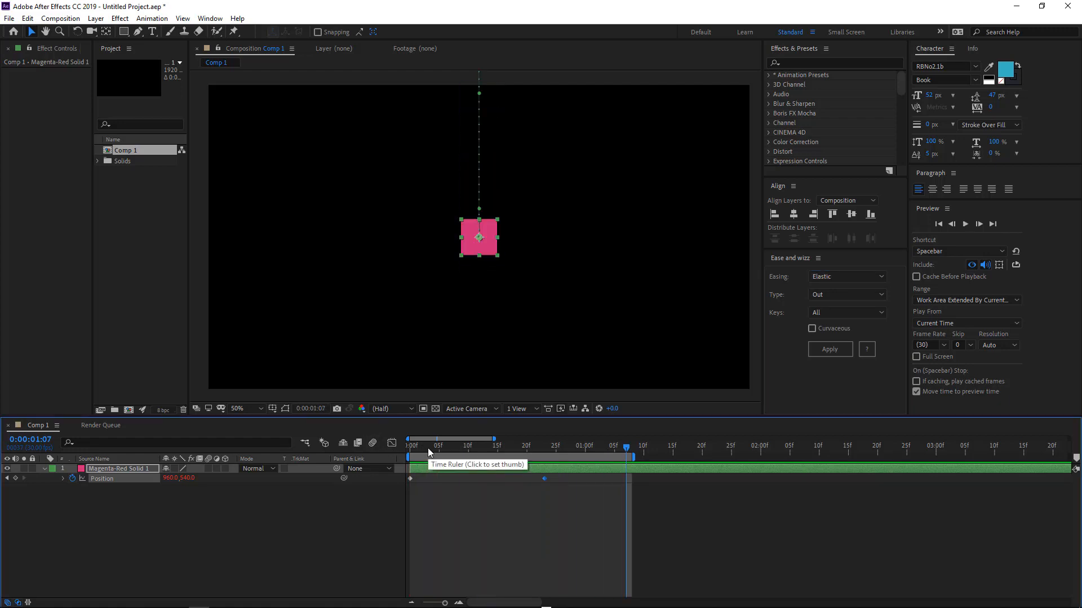
Move the end Position keyframe to about 1:26 and extend the work area end to about 2:10.
drag(543, 480, 735, 477)
drag(783, 447, 813, 447)
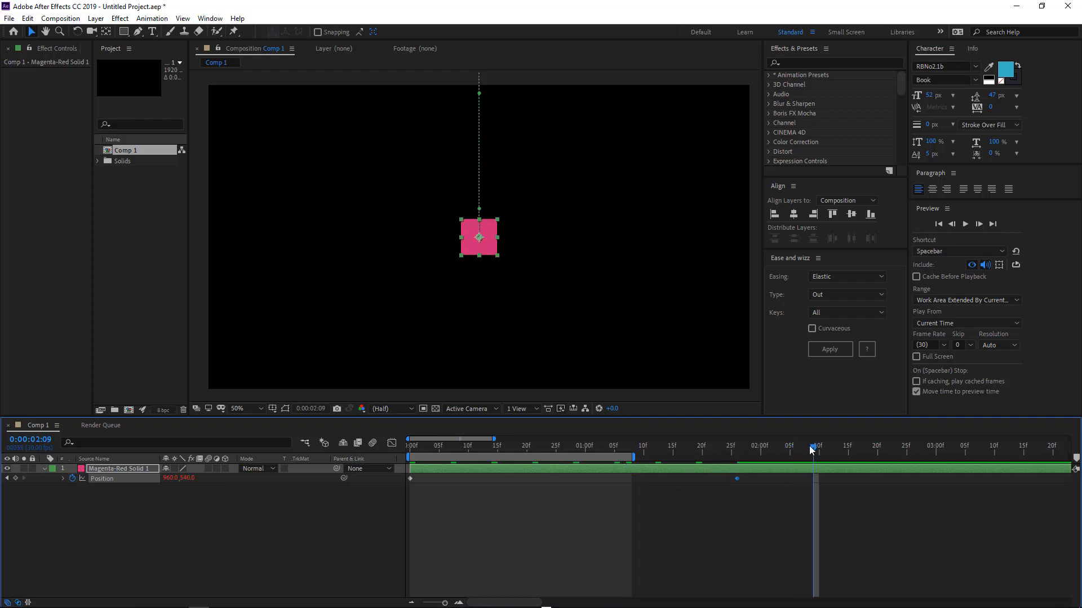
Apply Elastic easing with type Out to the keyframes and preview the animation.
key(space)
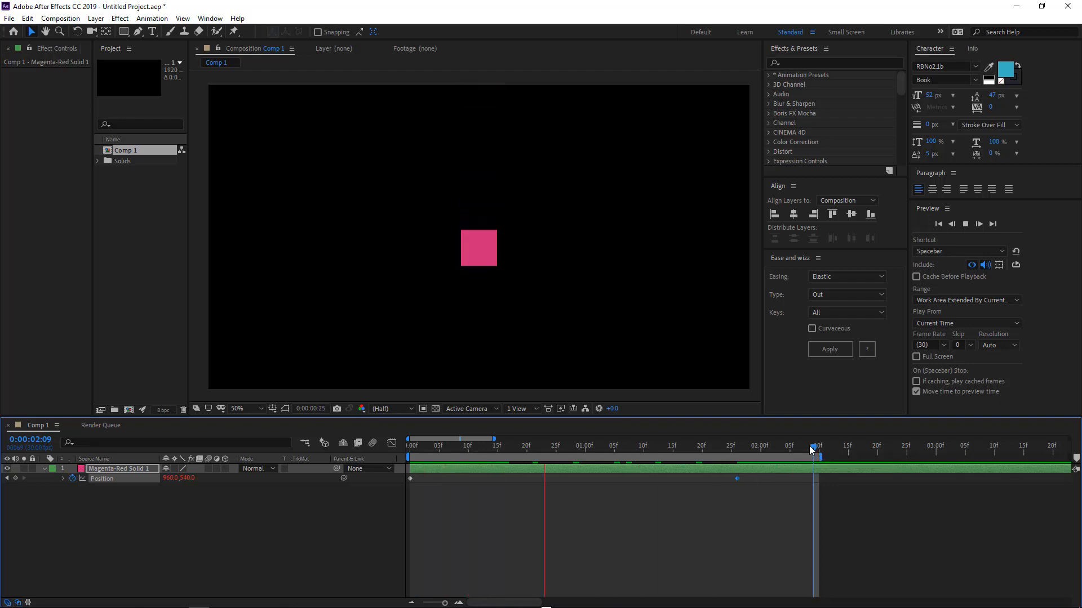
key(space)
click(832, 349)
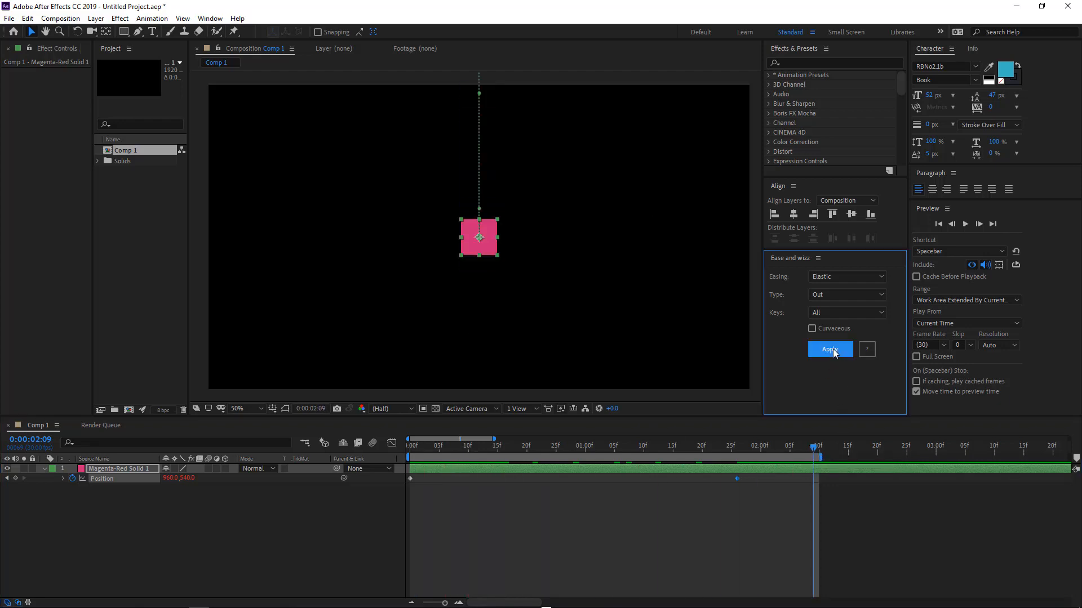
key(space)
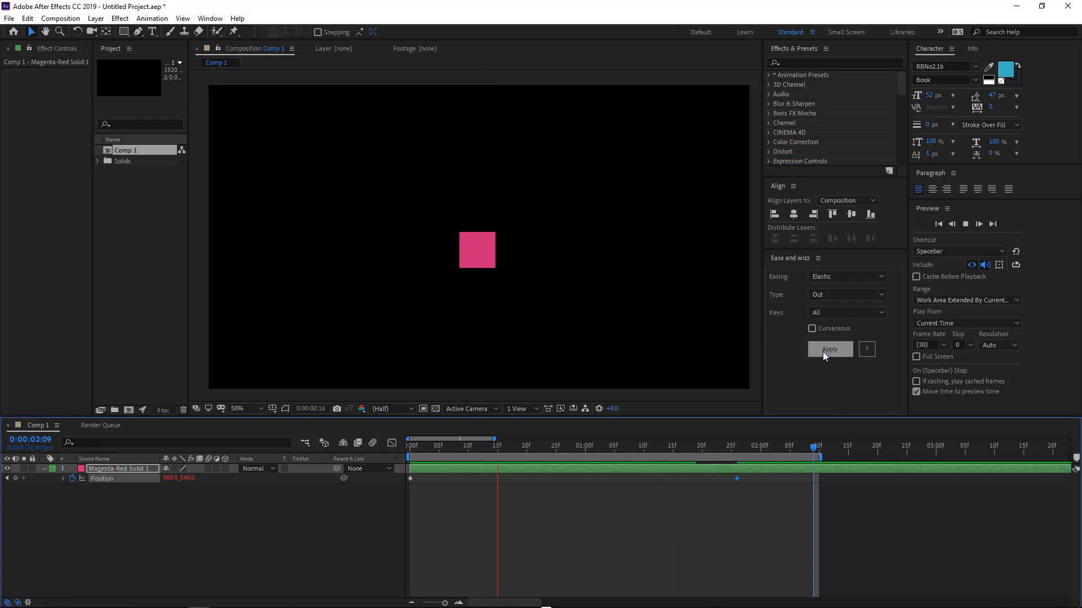
key(space)
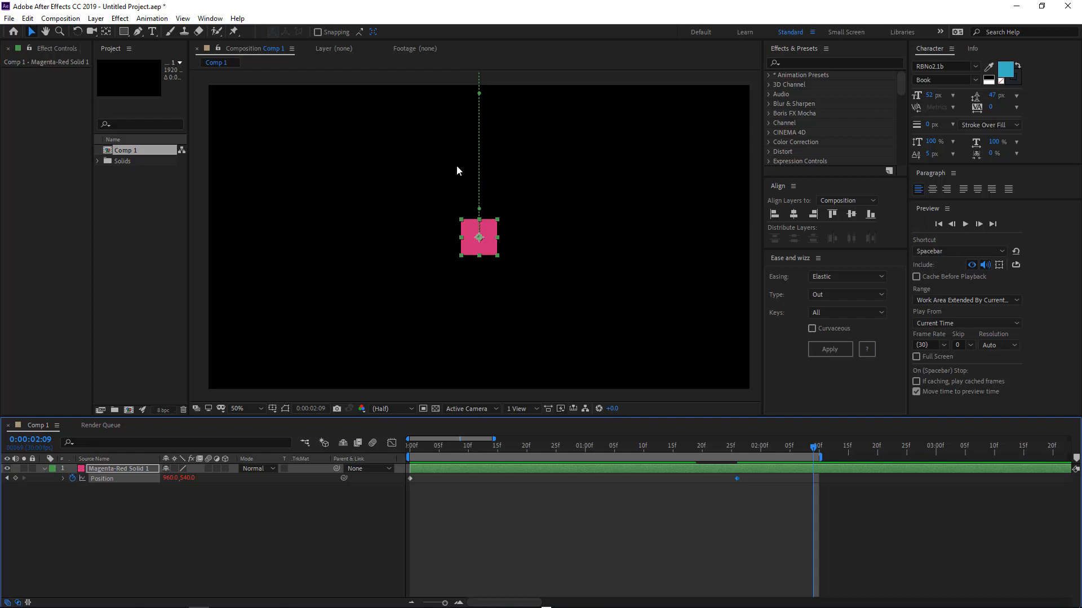
At 1:26, move the solid left to change the end position to about 778, 610, and preview.
mouse_move(454, 449)
mouse_down()
mouse_move(397, 457)
mouse_move(458, 448)
mouse_up()
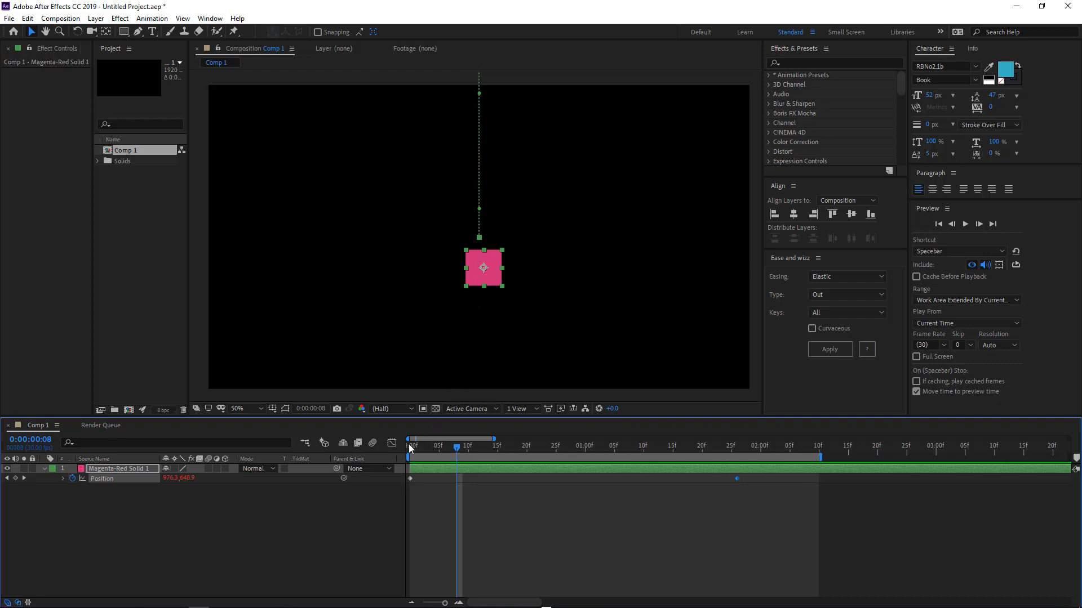
drag(409, 446, 444, 449)
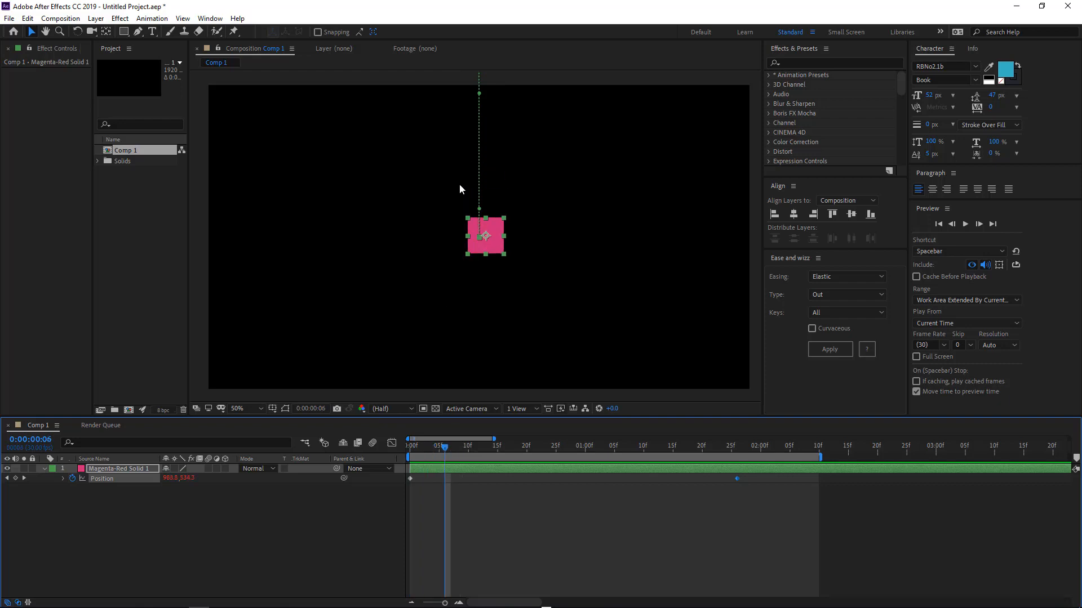
drag(445, 449, 738, 462)
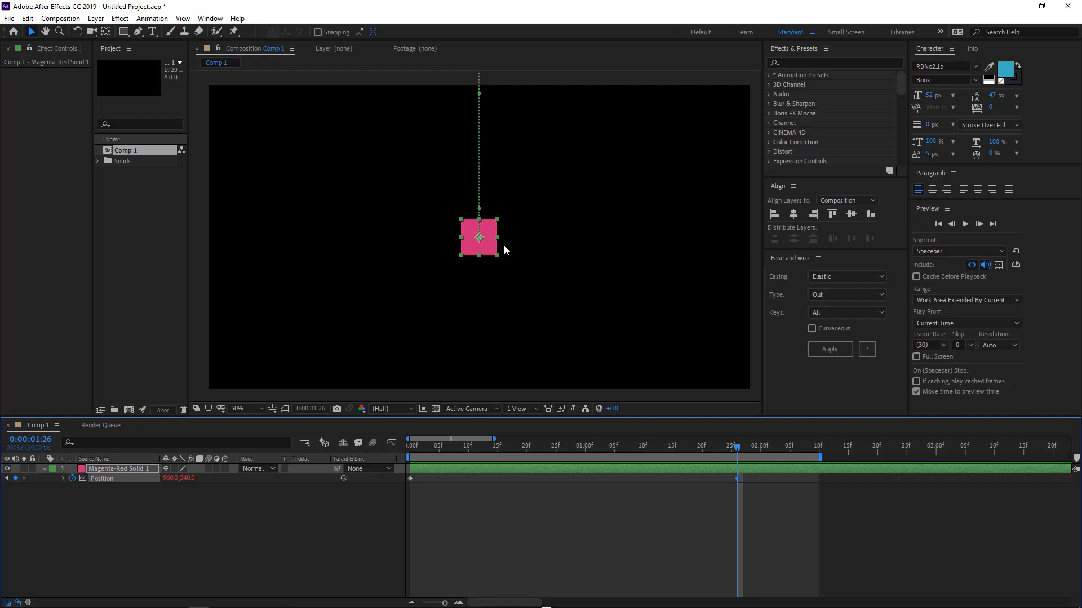
key(Right)
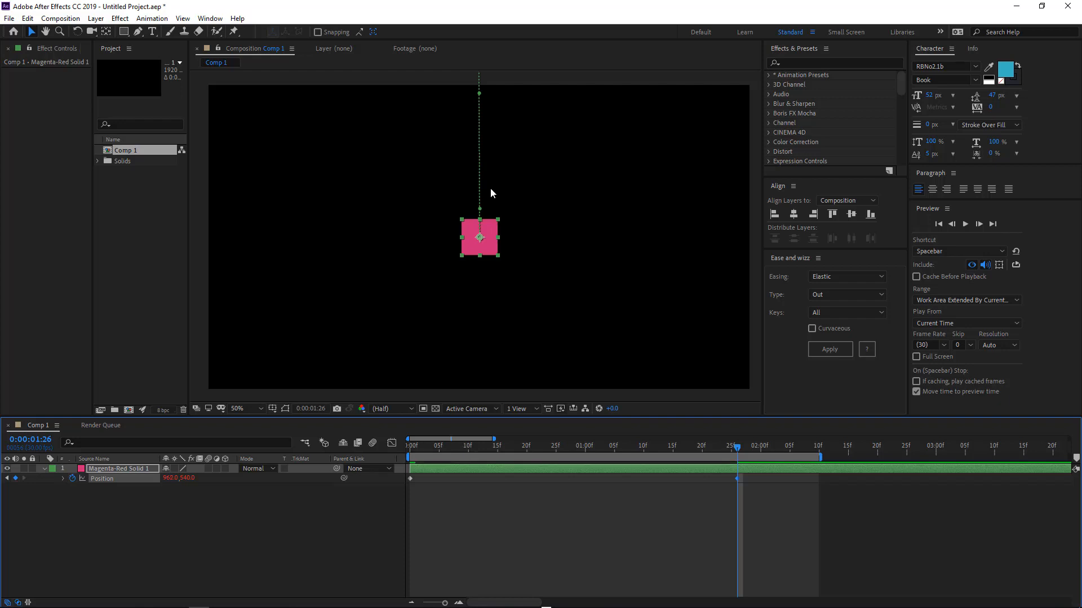
key(space)
key(space)
drag(483, 249, 431, 268)
key(space)
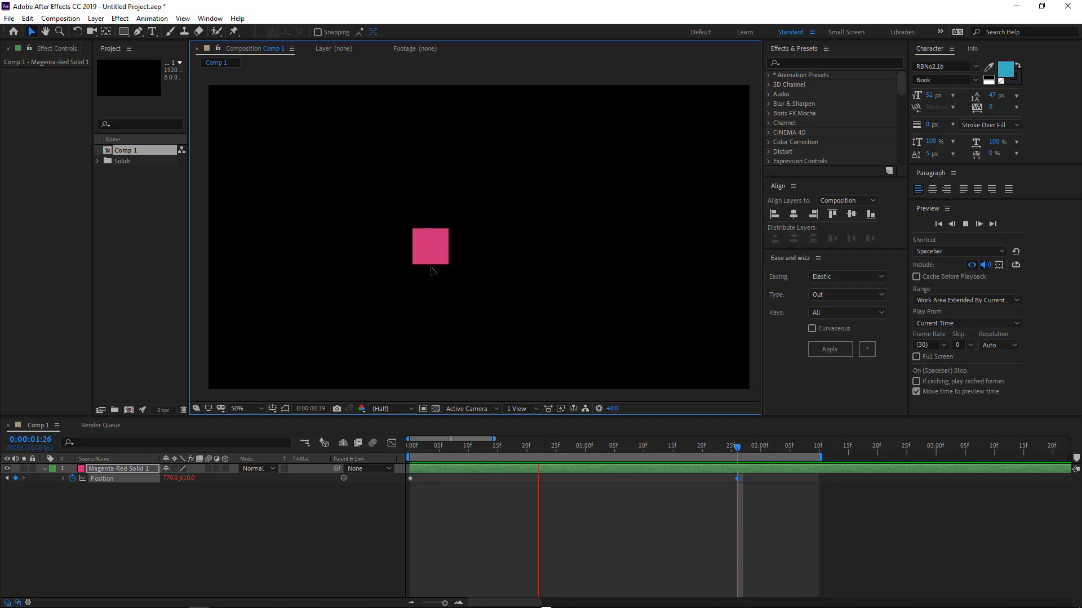
key(space)
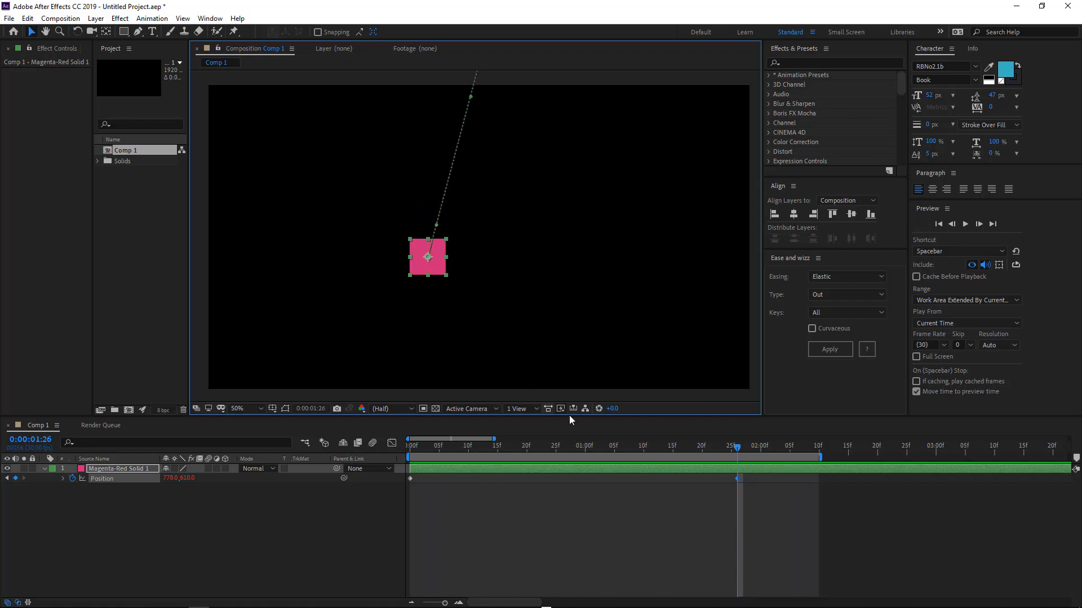
Set the easing type to In and apply Elastic In easing.
click(828, 292)
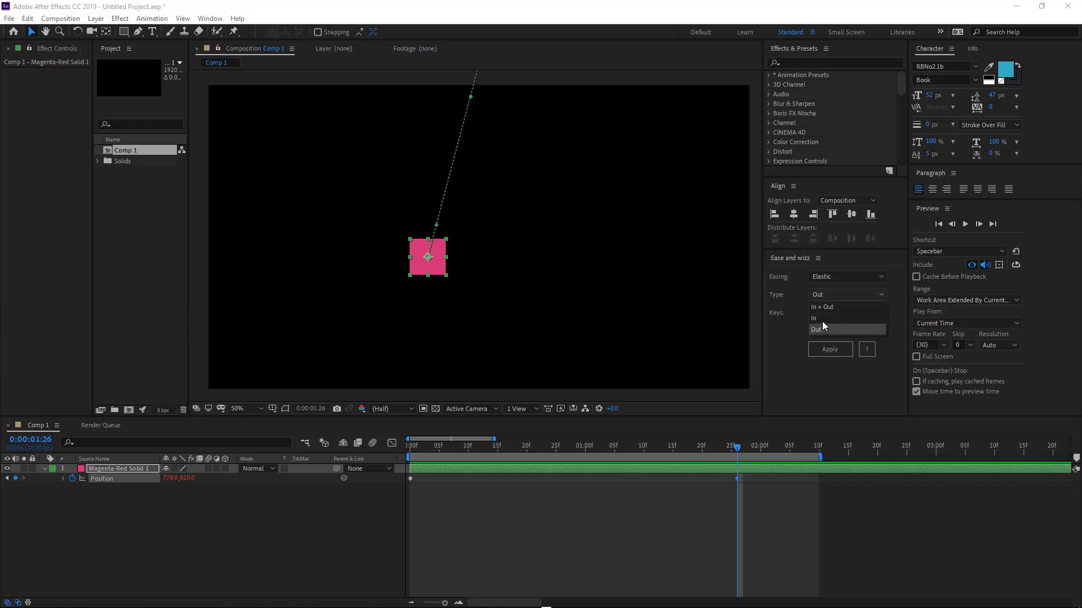
click(822, 317)
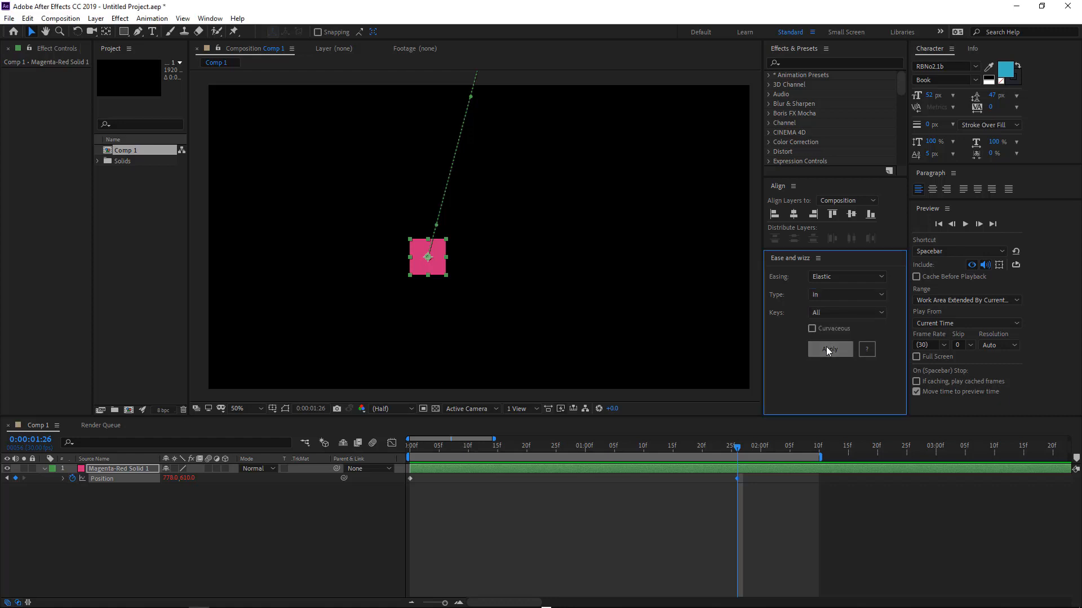
click(827, 348)
Drag the motion path's start point up-left, move the end position to about 1538, 682, and preview.
scroll(487, 135, down, 2)
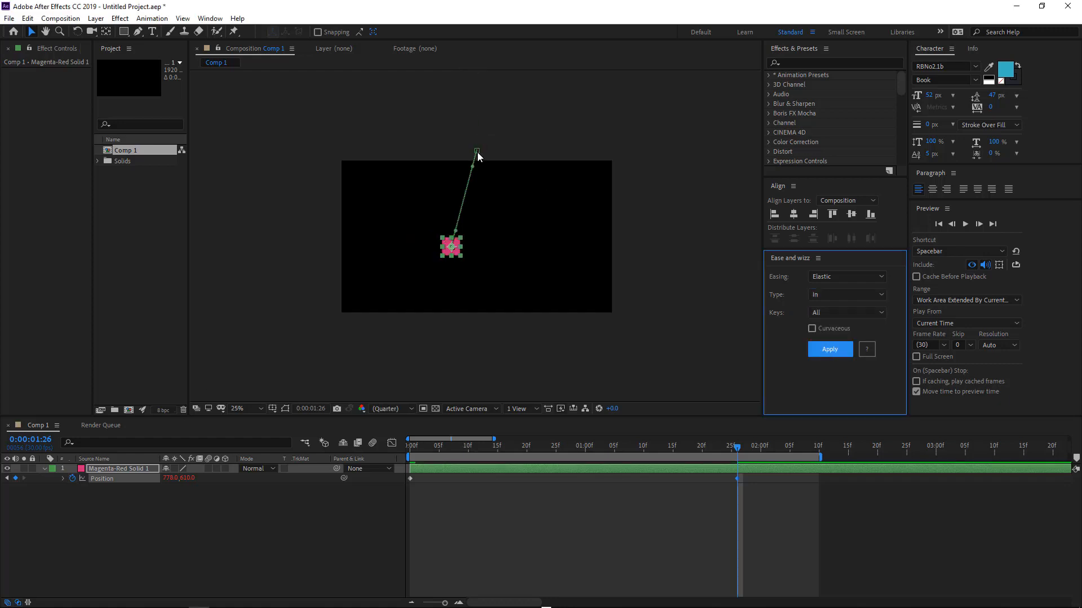
drag(477, 152, 383, 191)
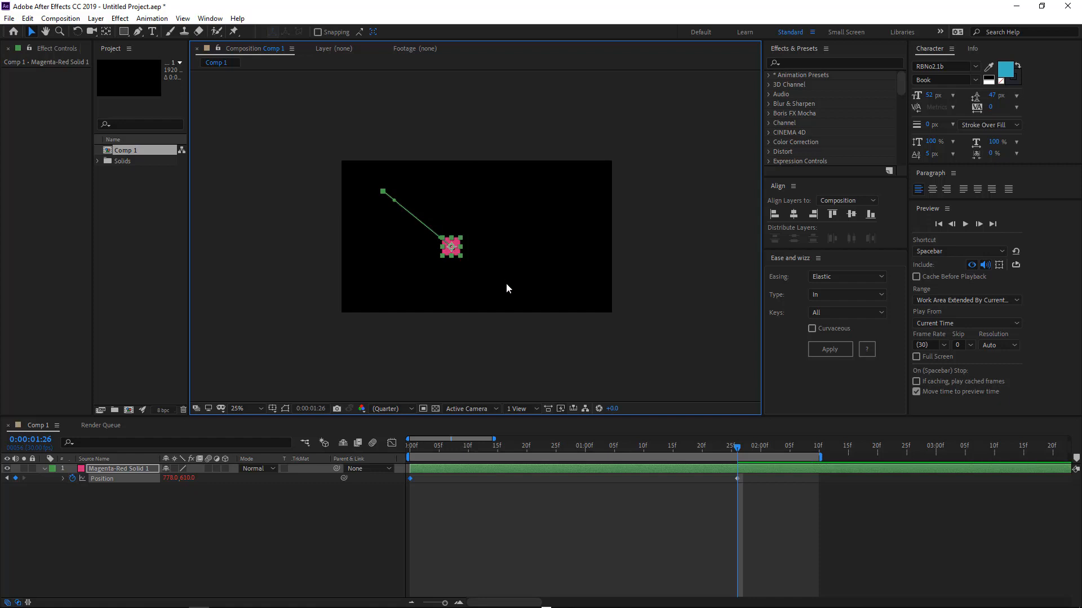
drag(453, 250, 560, 260)
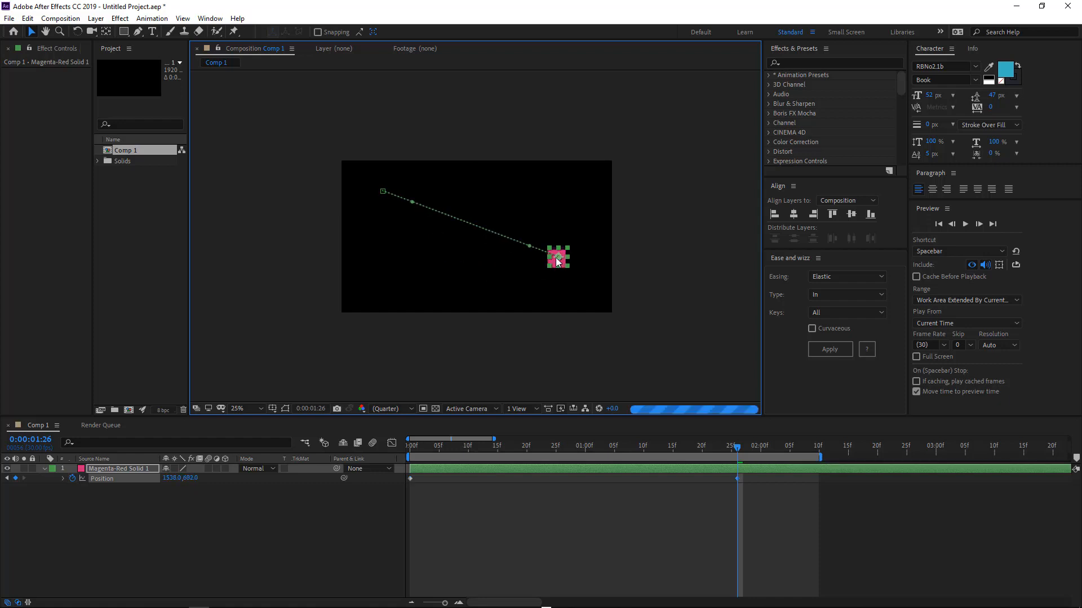
scroll(507, 213, up, 2)
key(space)
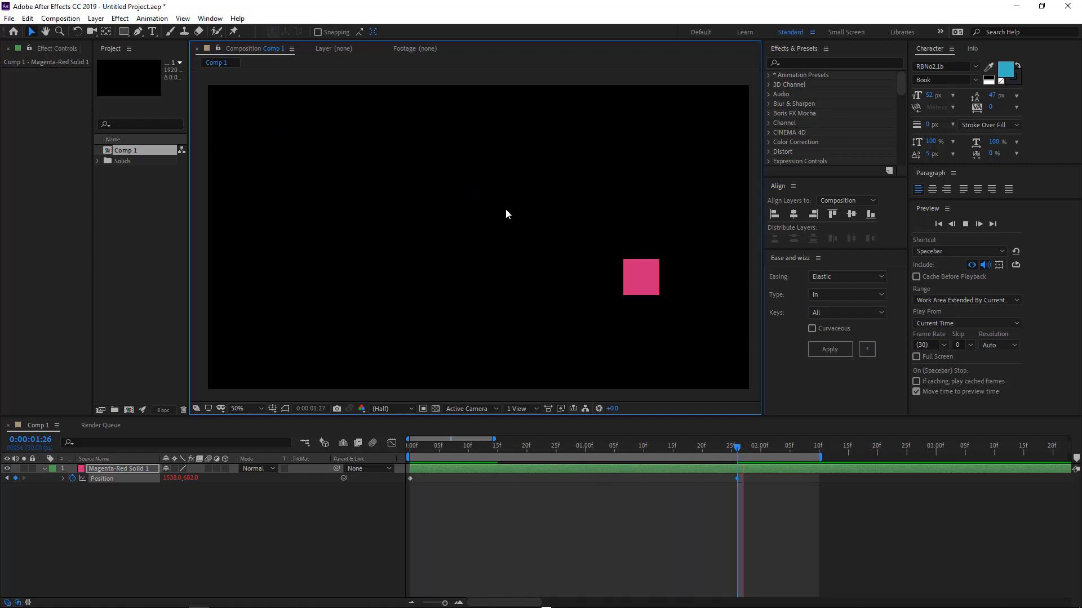
key(space)
Apply Elastic easing with type In + Out and preview the animation.
click(841, 294)
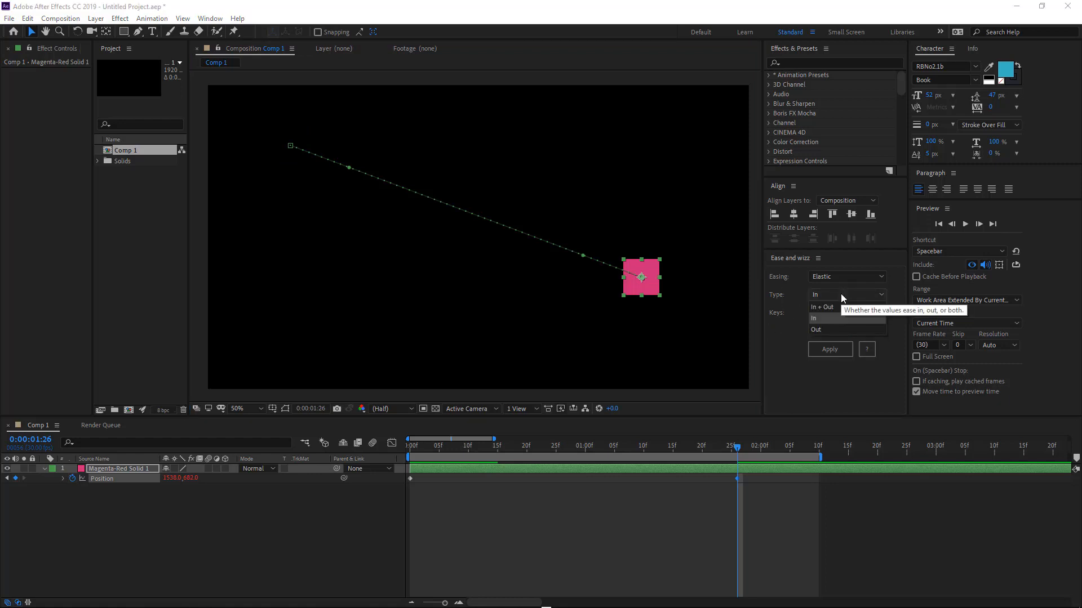
click(840, 307)
click(824, 349)
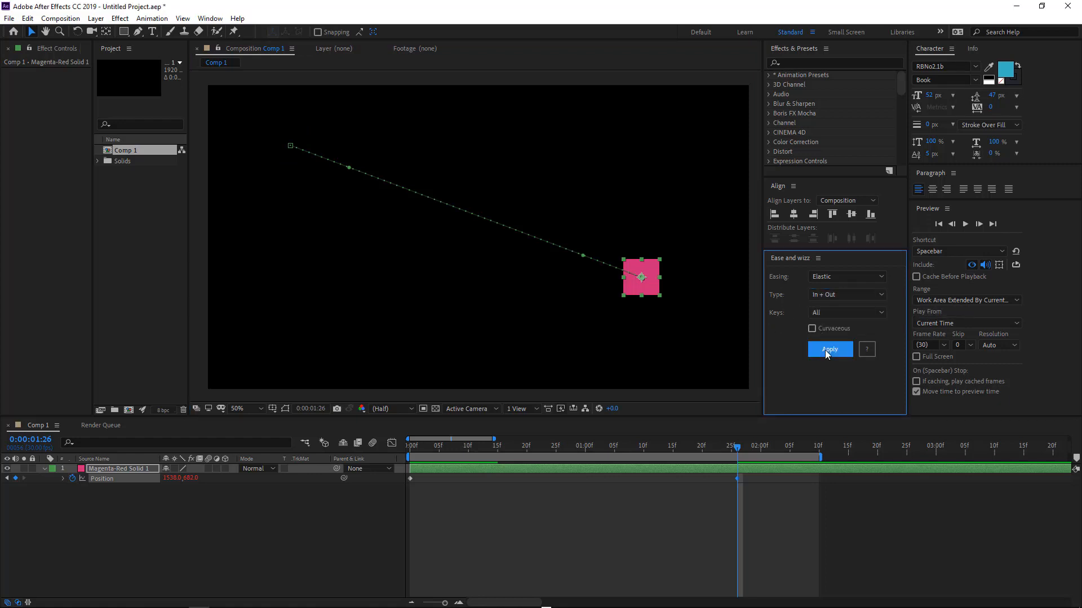
key(space)
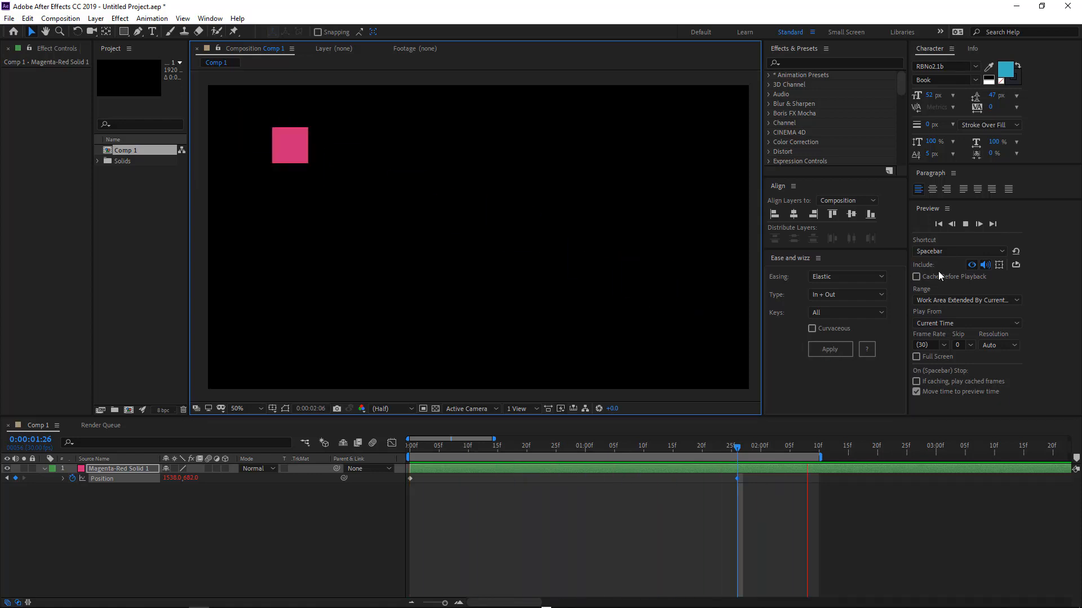
click(828, 290)
click(798, 316)
click(825, 310)
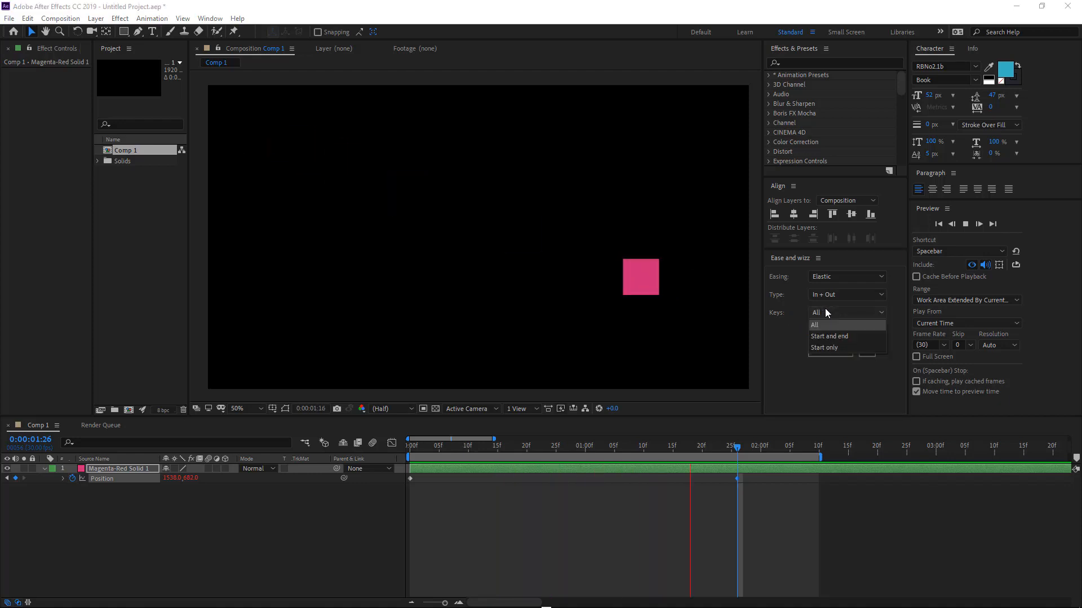
click(822, 292)
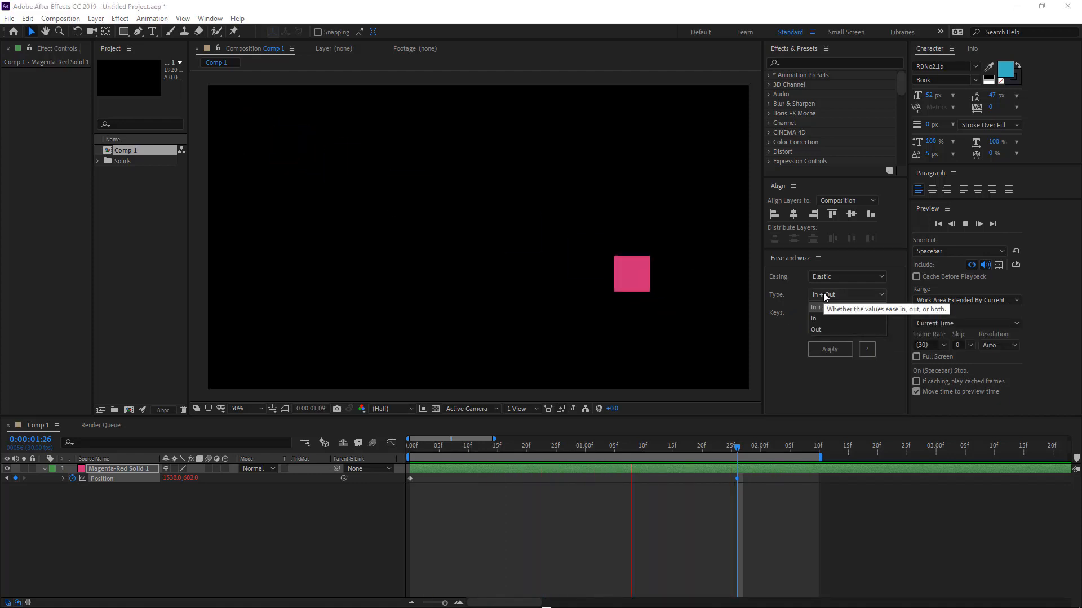
Apply Elastic easing with type In.
click(823, 293)
click(822, 319)
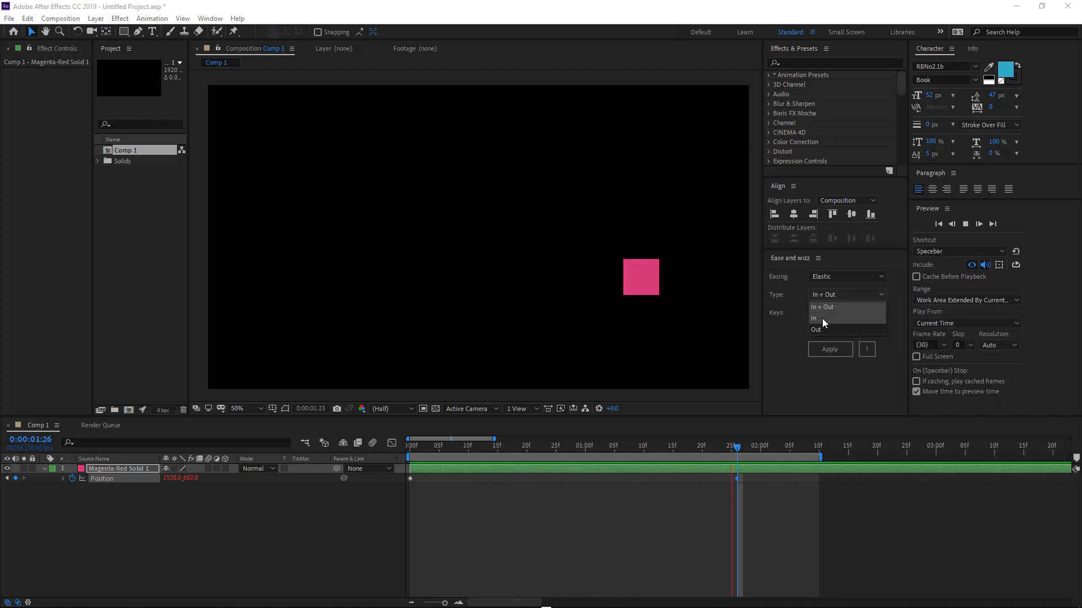
click(820, 351)
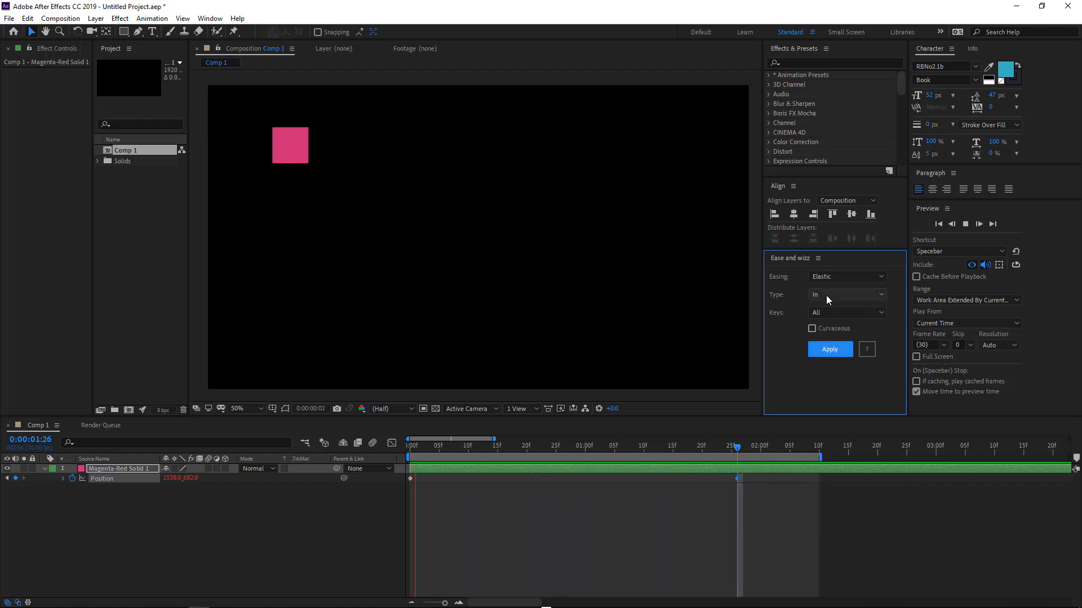
Apply Elastic easing with type Out.
click(825, 295)
click(824, 330)
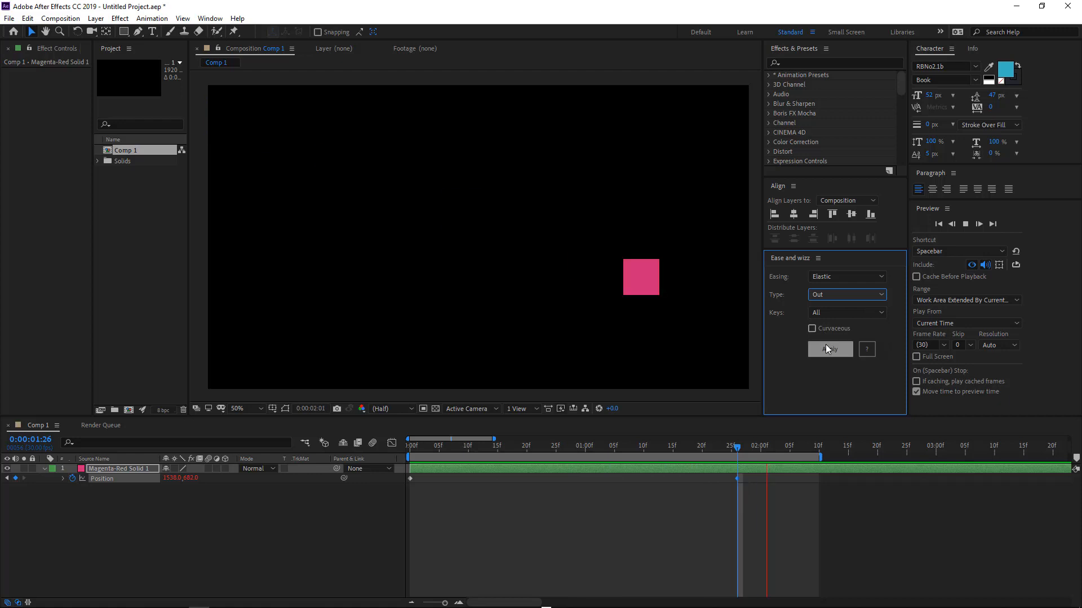
click(826, 349)
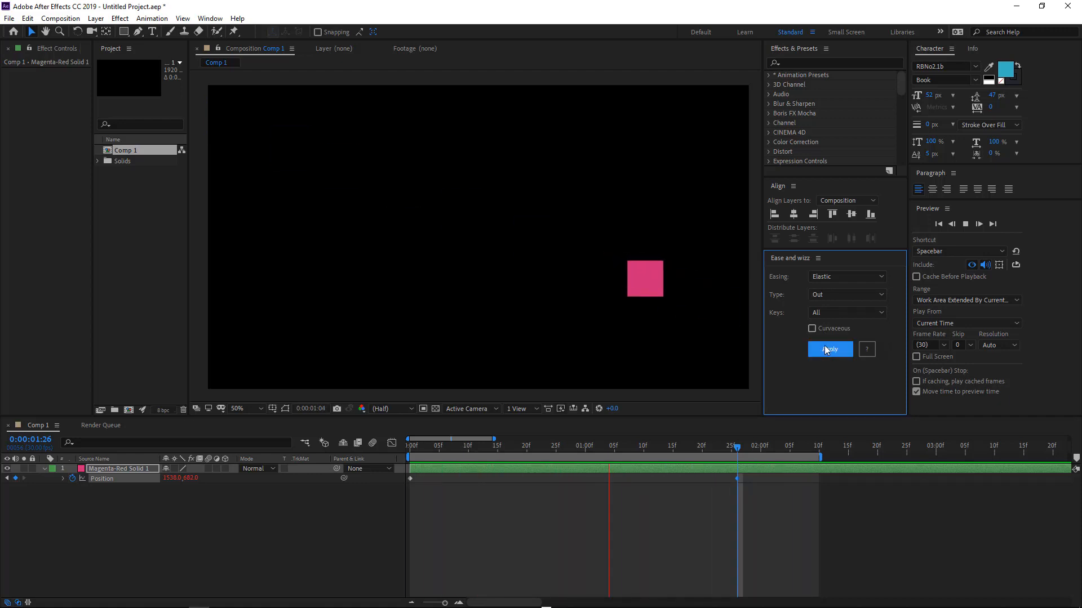
Apply Back easing with type In + Out, deselect the layer, and preview the animation.
click(823, 291)
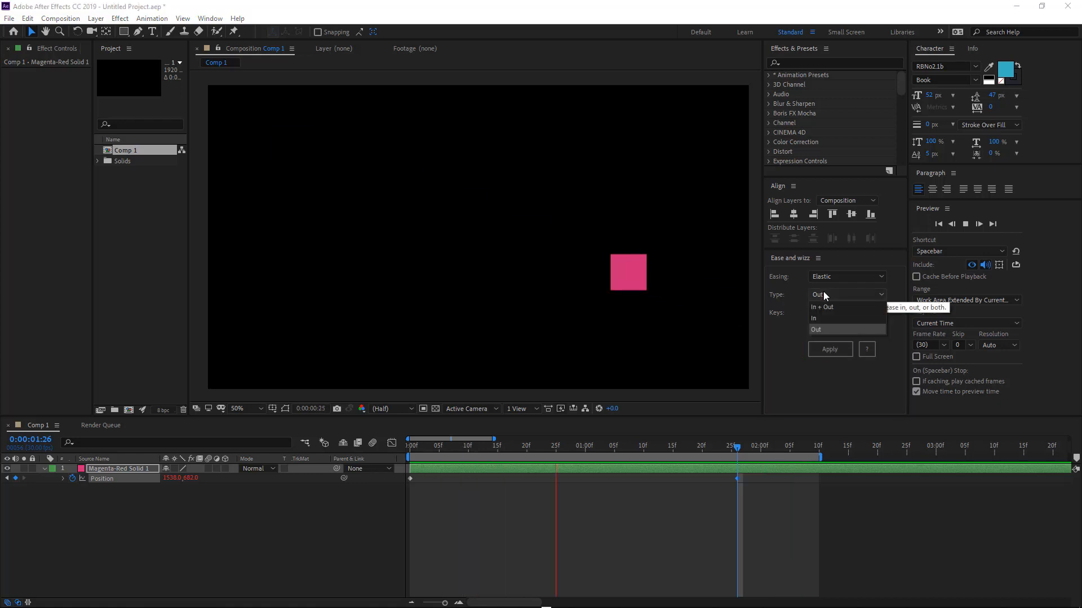
click(823, 293)
click(826, 276)
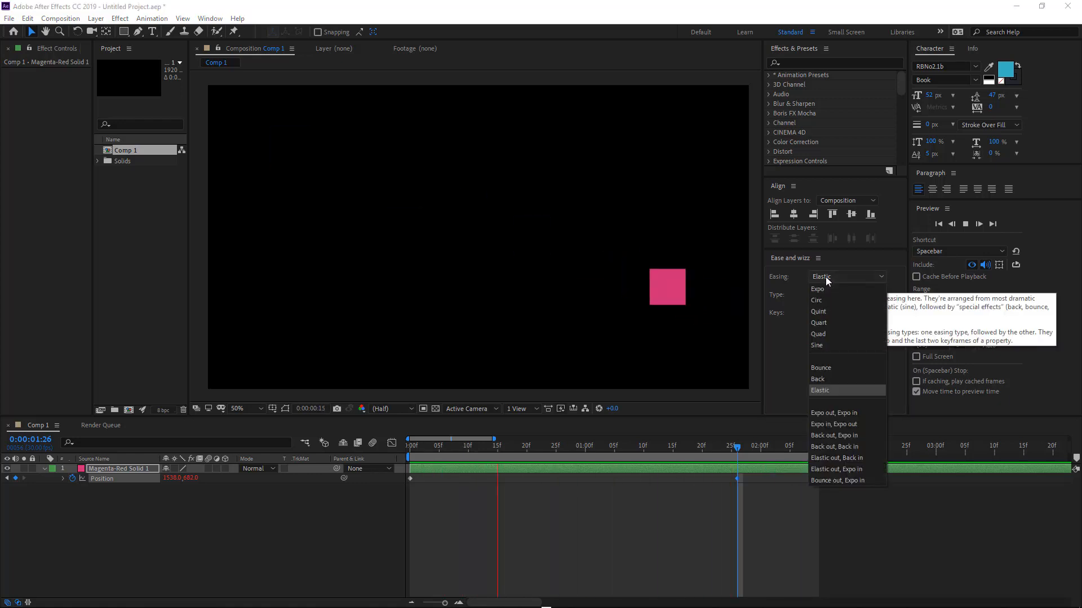
click(828, 378)
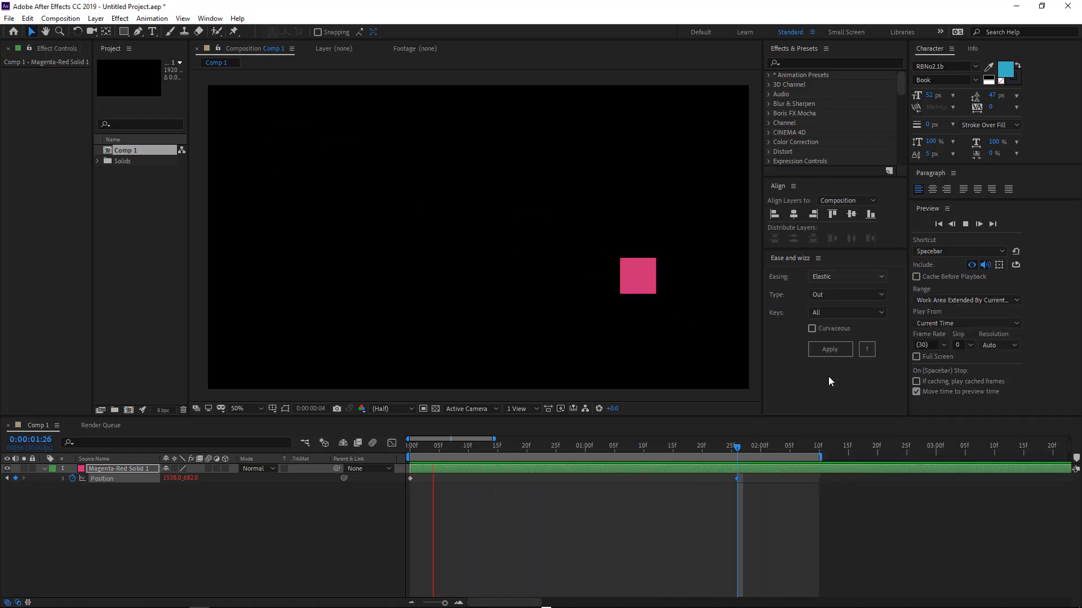
click(826, 295)
click(826, 304)
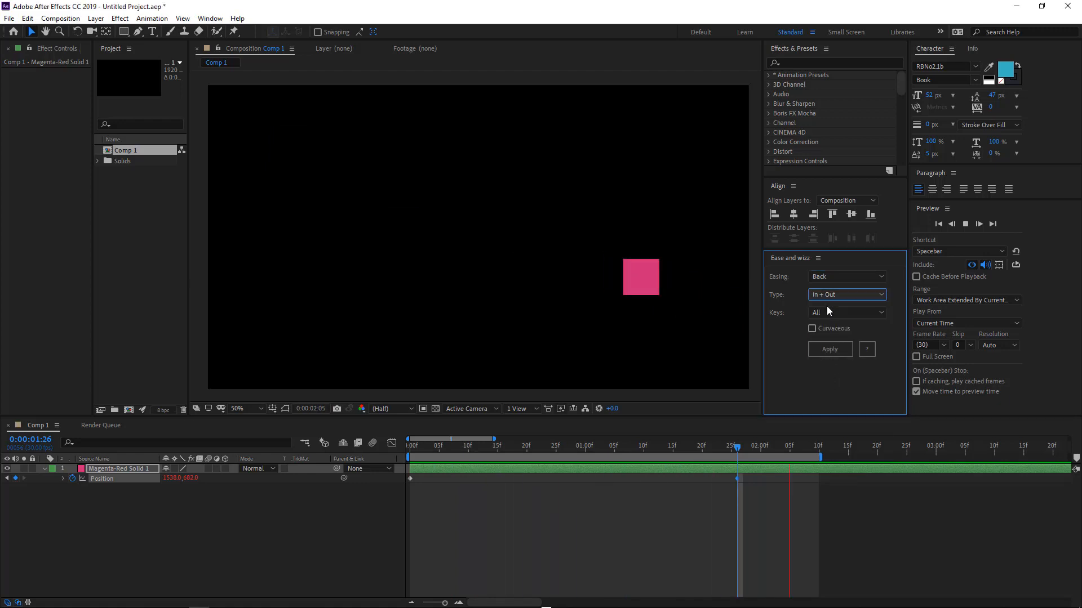
click(827, 345)
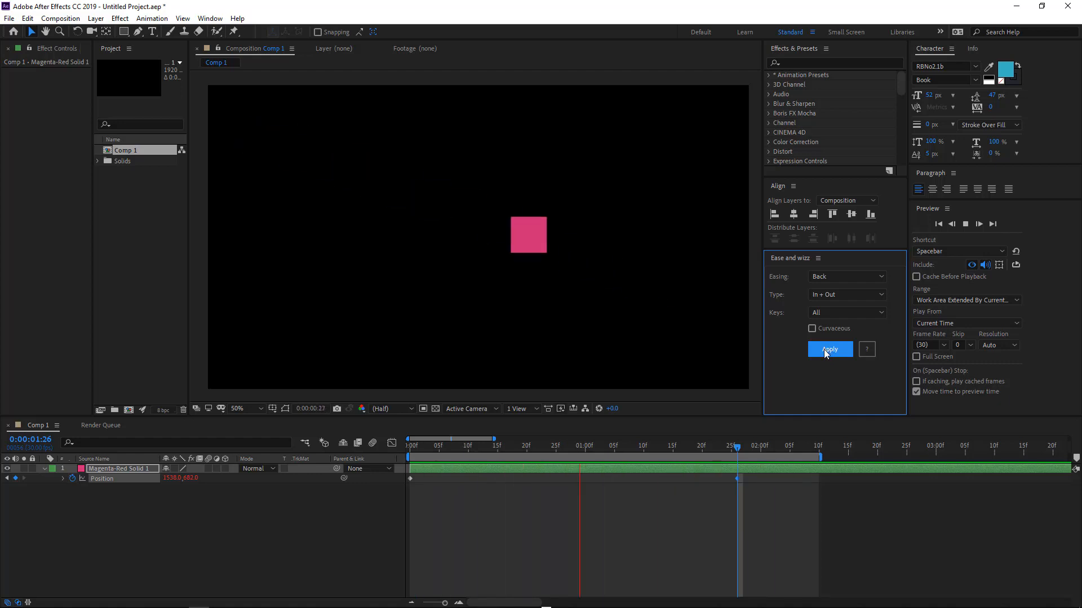
click(700, 523)
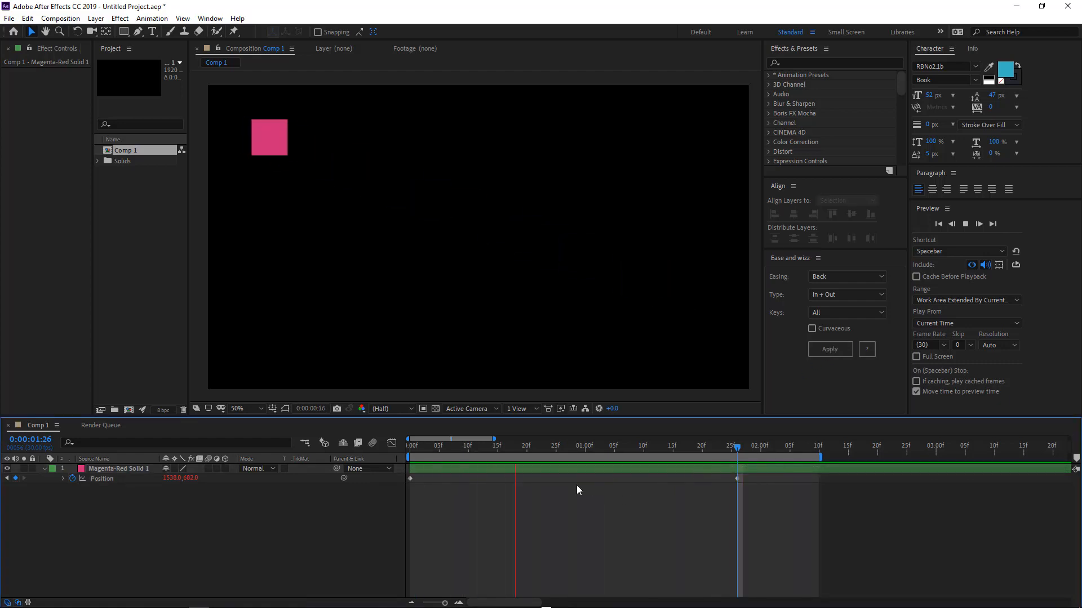
key(space)
At frame 0, move the solid to about 544, 546 and level the path's end point horizontally with it.
drag(428, 454, 386, 460)
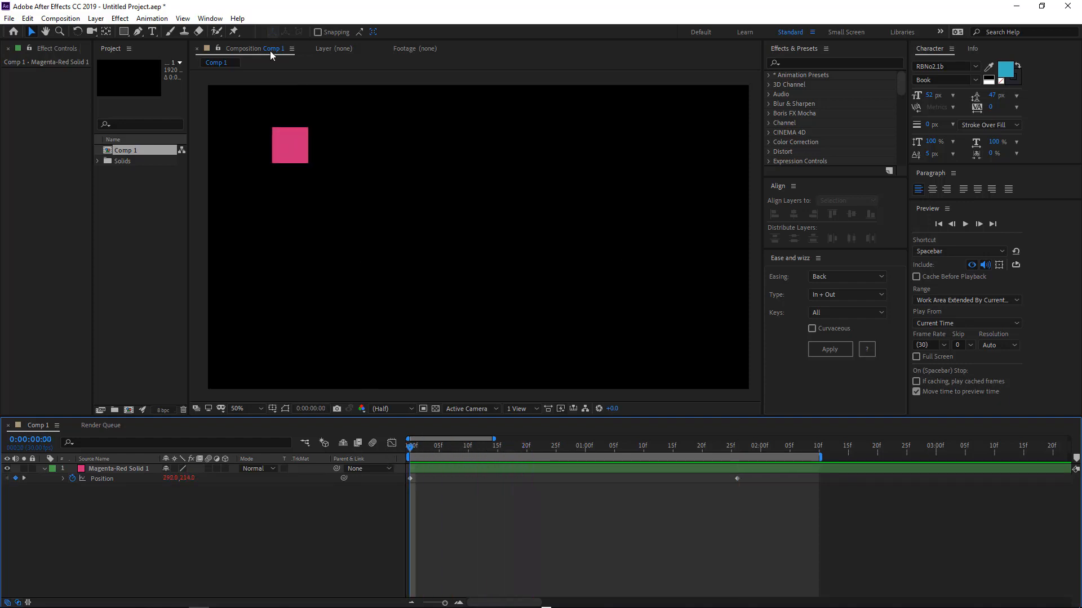
drag(302, 160, 324, 249)
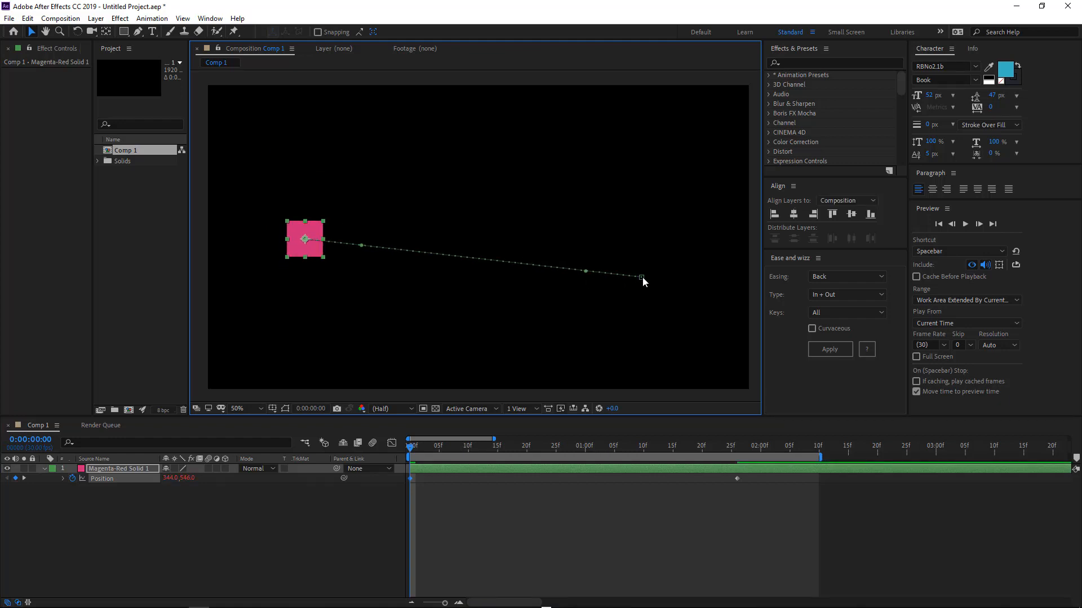
drag(642, 276, 641, 273)
drag(644, 253, 639, 242)
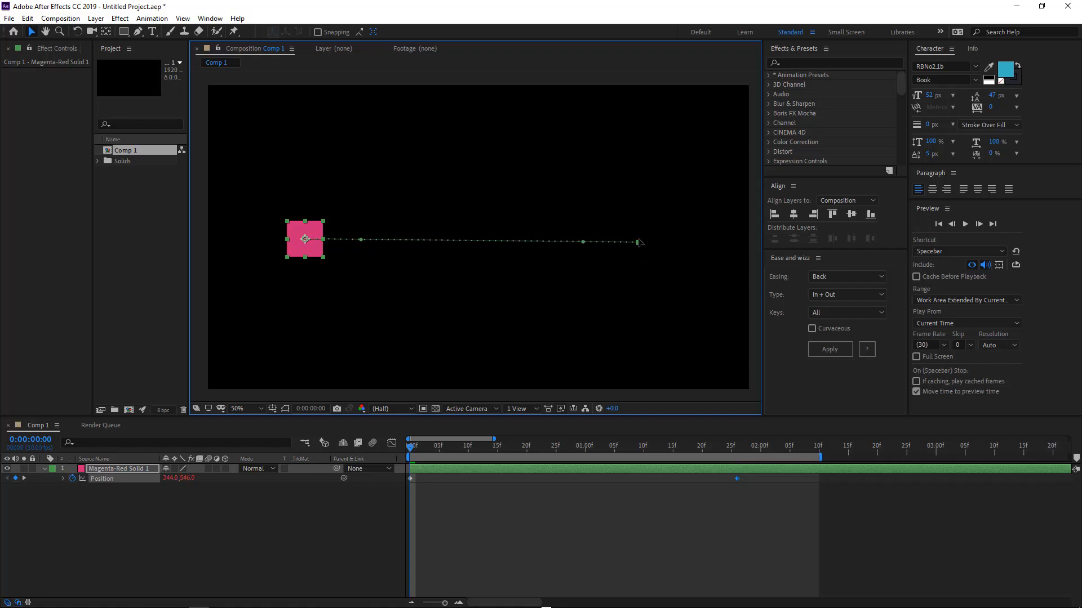
At frame 0, nudge the path's end point and shift the solid to about 570, 558.
drag(639, 240, 640, 241)
mouse_move(308, 248)
mouse_down()
mouse_move(281, 246)
mouse_move(829, 211)
mouse_move(398, 220)
mouse_move(308, 238)
mouse_move(313, 249)
mouse_up()
click(835, 292)
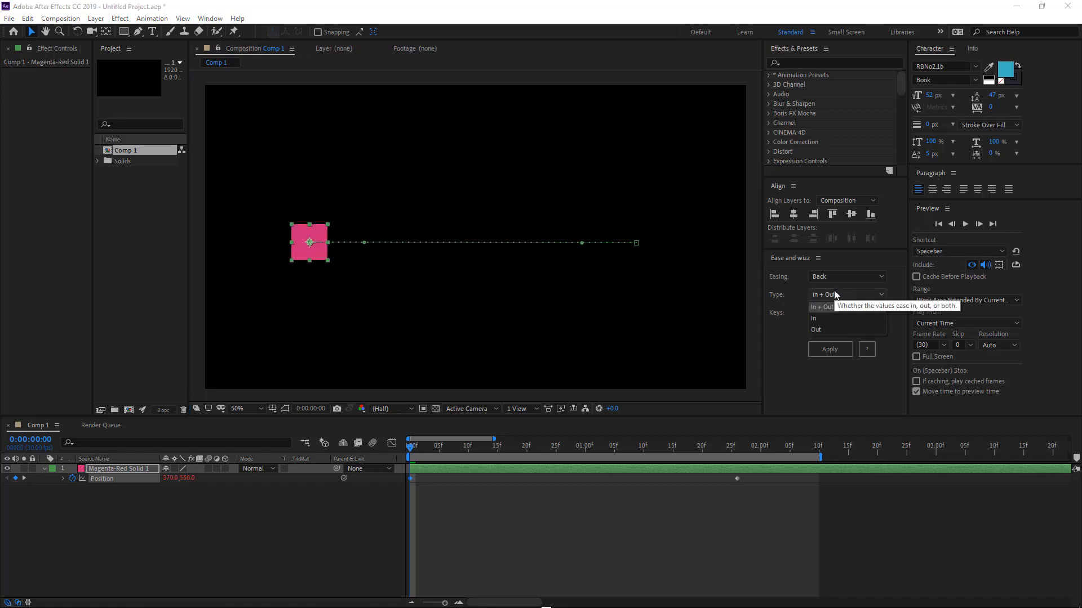
click(787, 276)
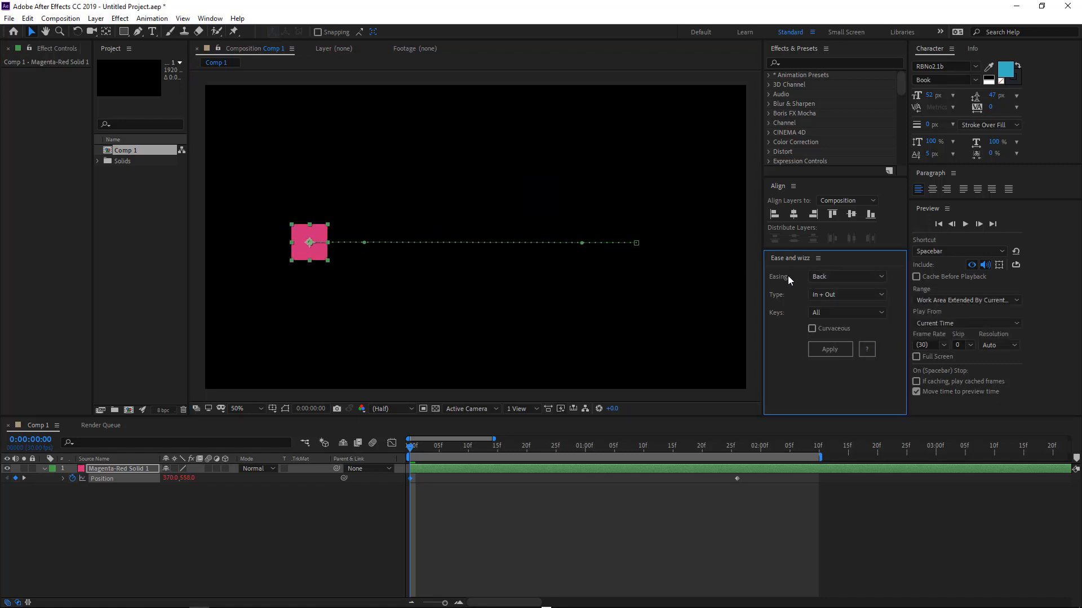
Deselect the layer and preview the solid's Back In + Out animation.
click(614, 375)
key(space)
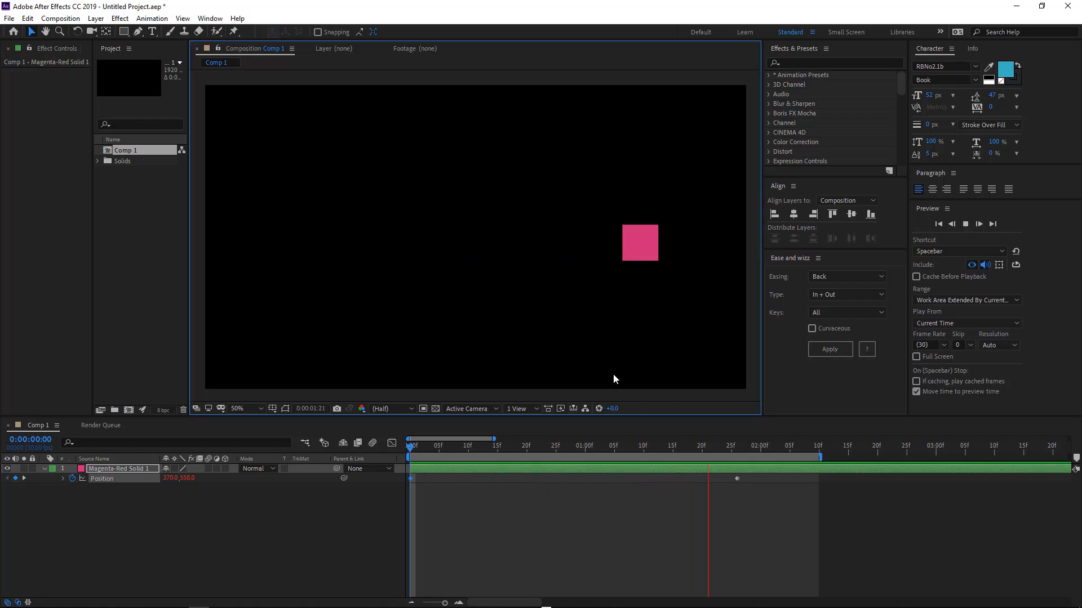
key(space)
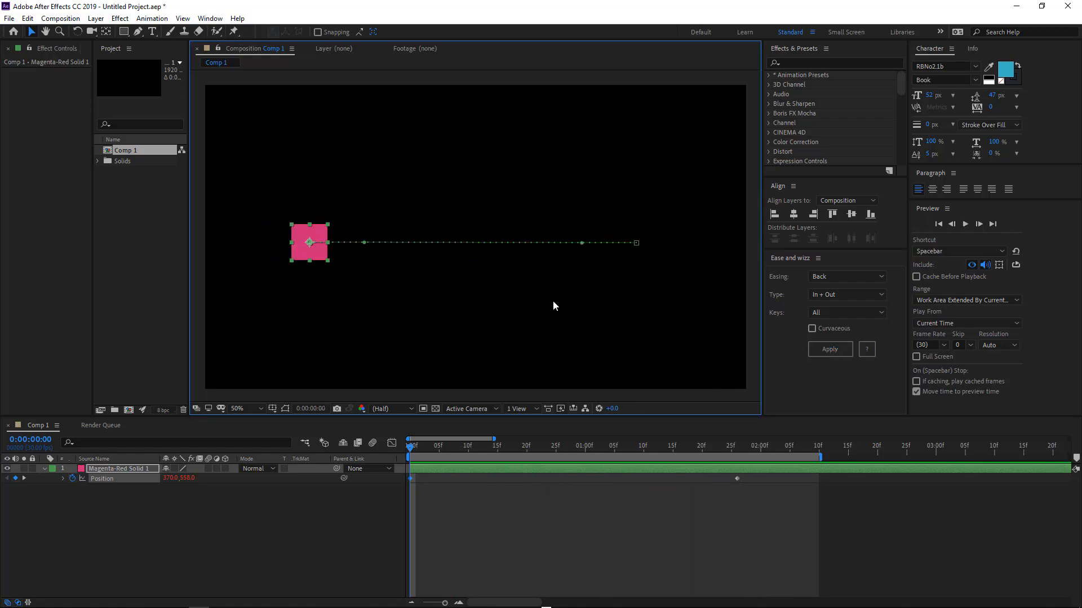
Apply Back easing with type In while previewing, then deselect the layer.
click(835, 292)
click(834, 316)
key(space)
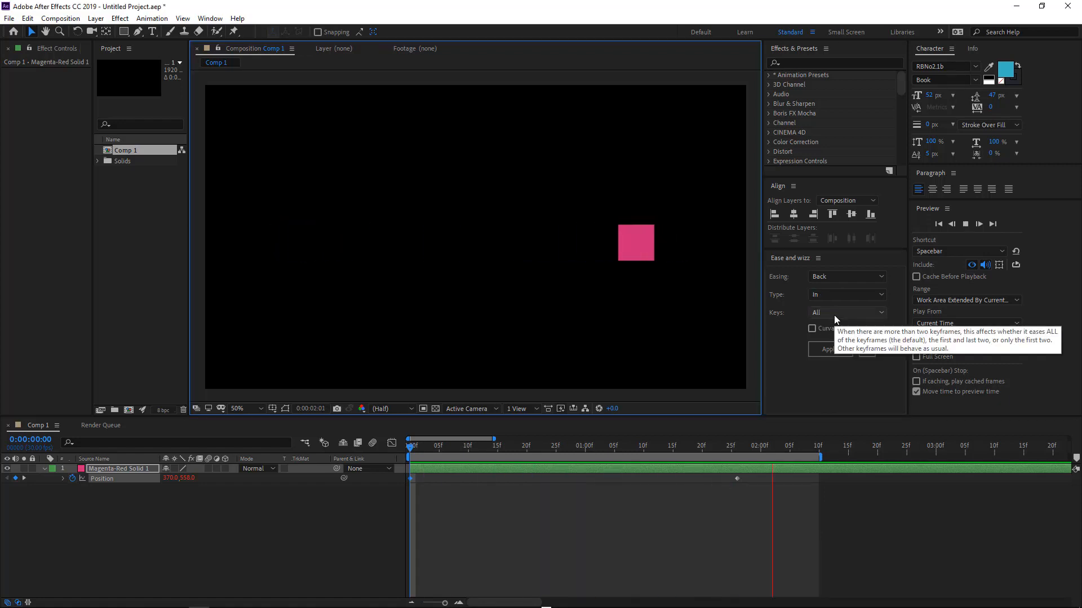
click(823, 343)
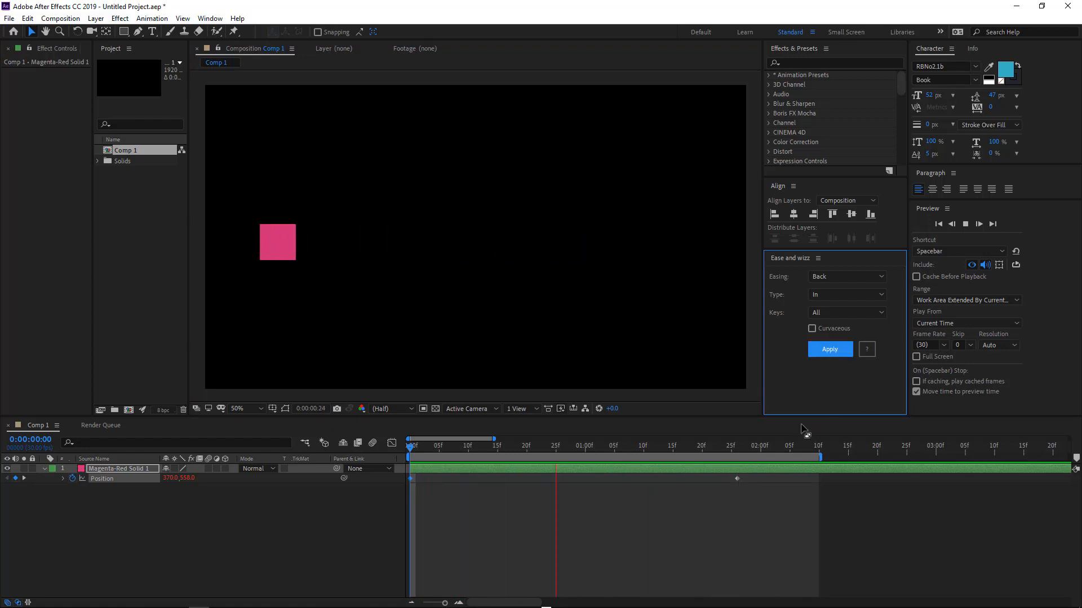
click(765, 513)
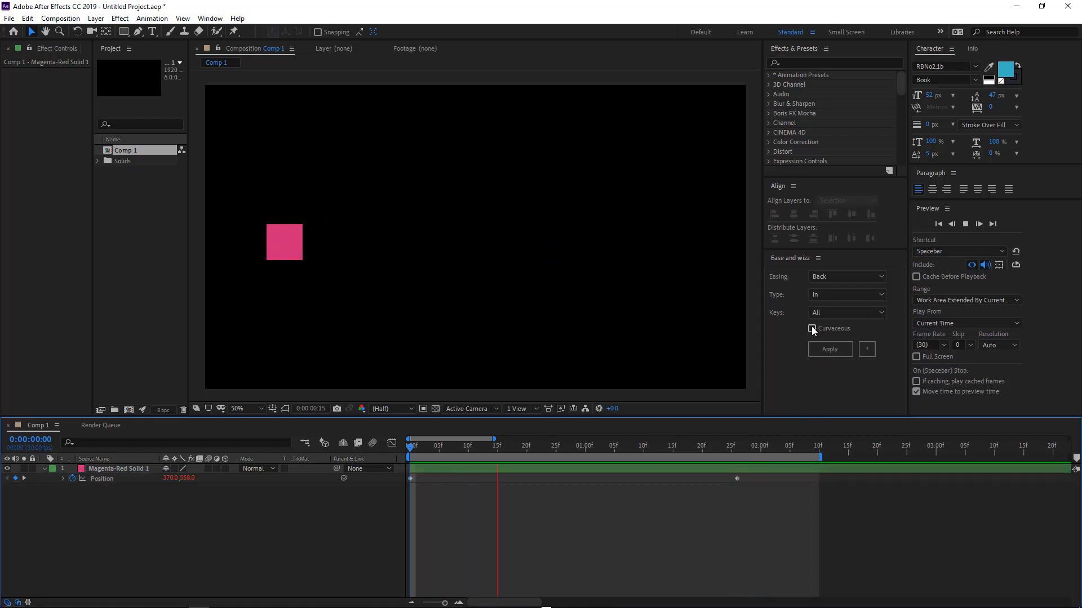
Toggle the Curvaceous option on and off, deselect, and preview the animation.
click(812, 328)
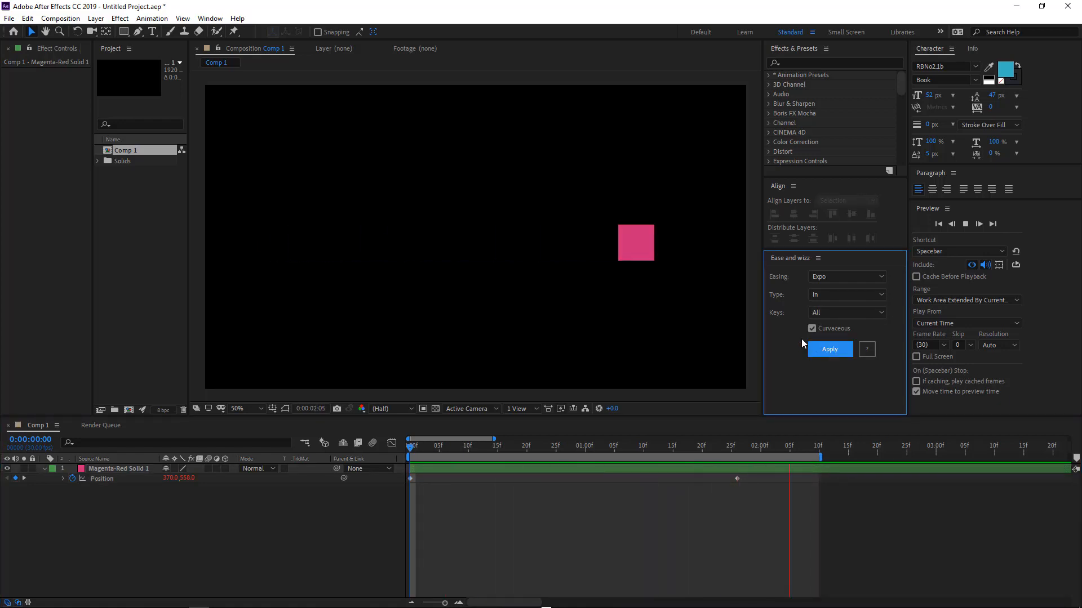
click(812, 329)
click(739, 491)
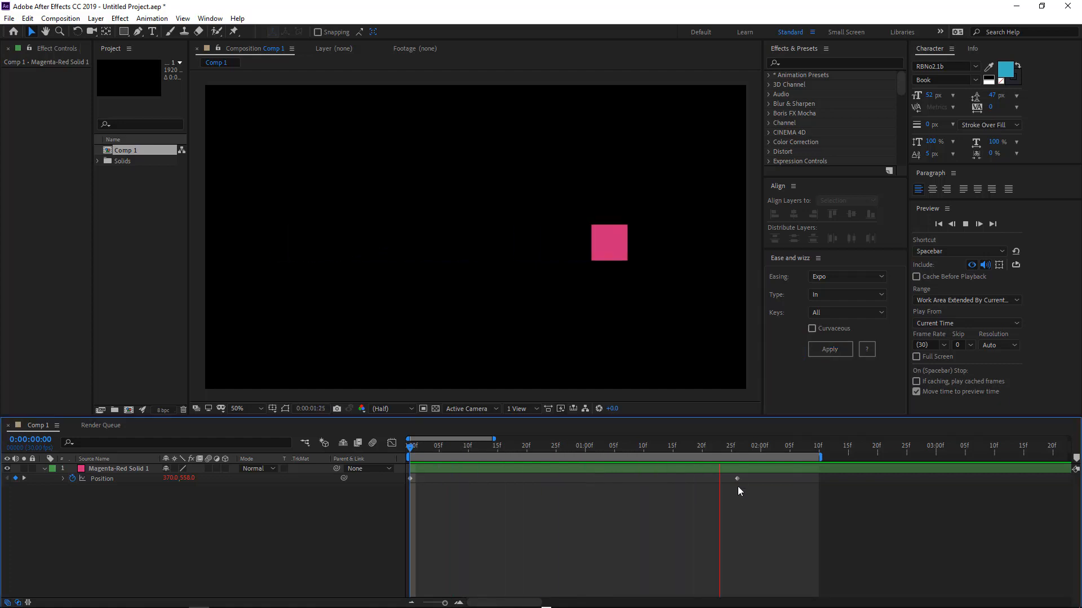
key(space)
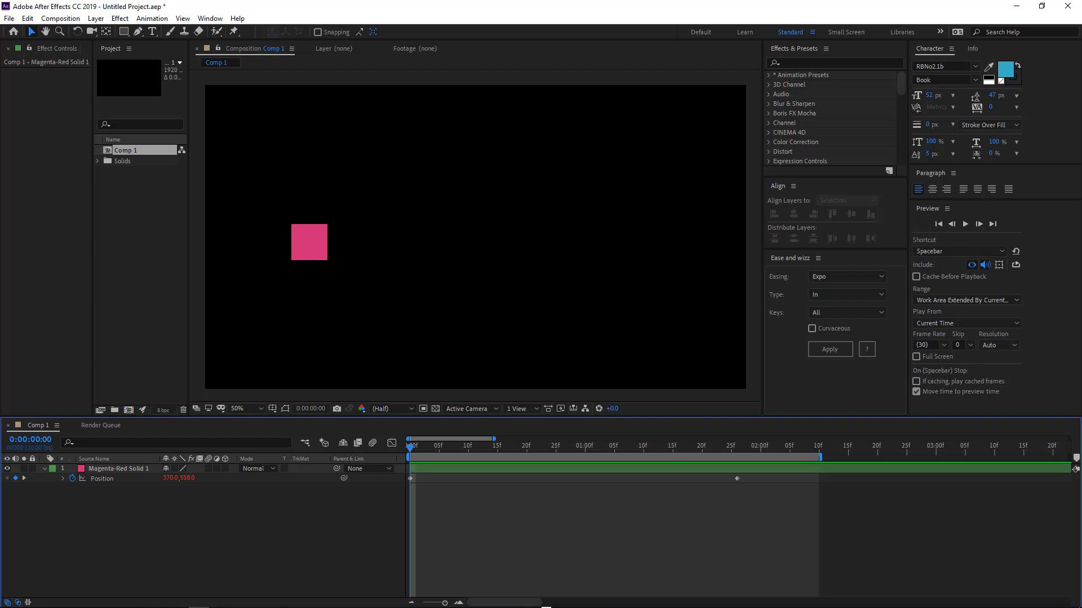
Delete the solid's Position keyframes and move the solid to the centre of the composition.
drag(780, 477, 396, 493)
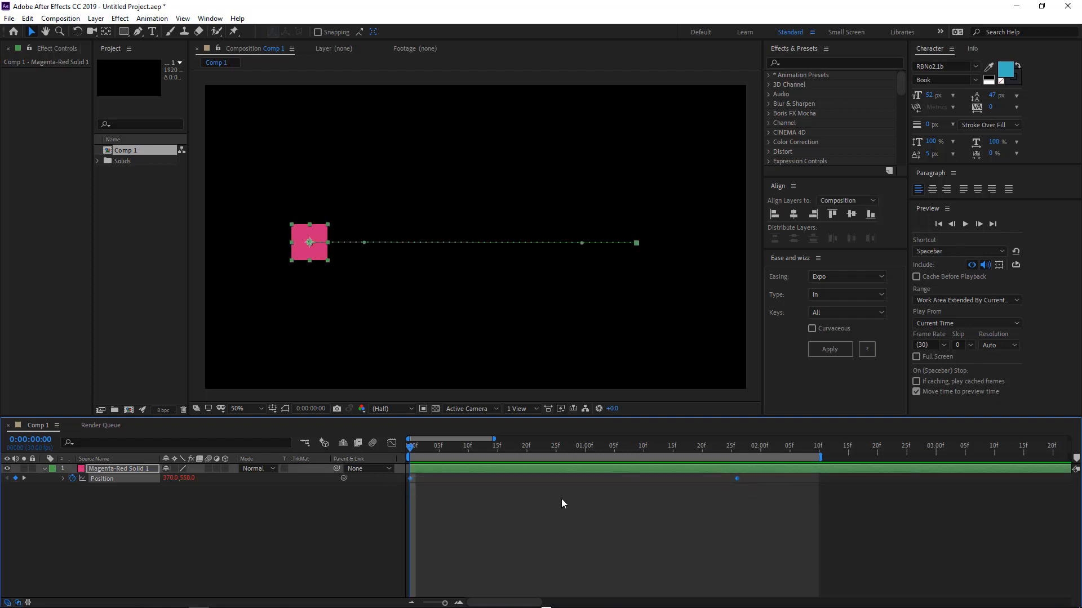
key(Delete)
drag(318, 257, 480, 256)
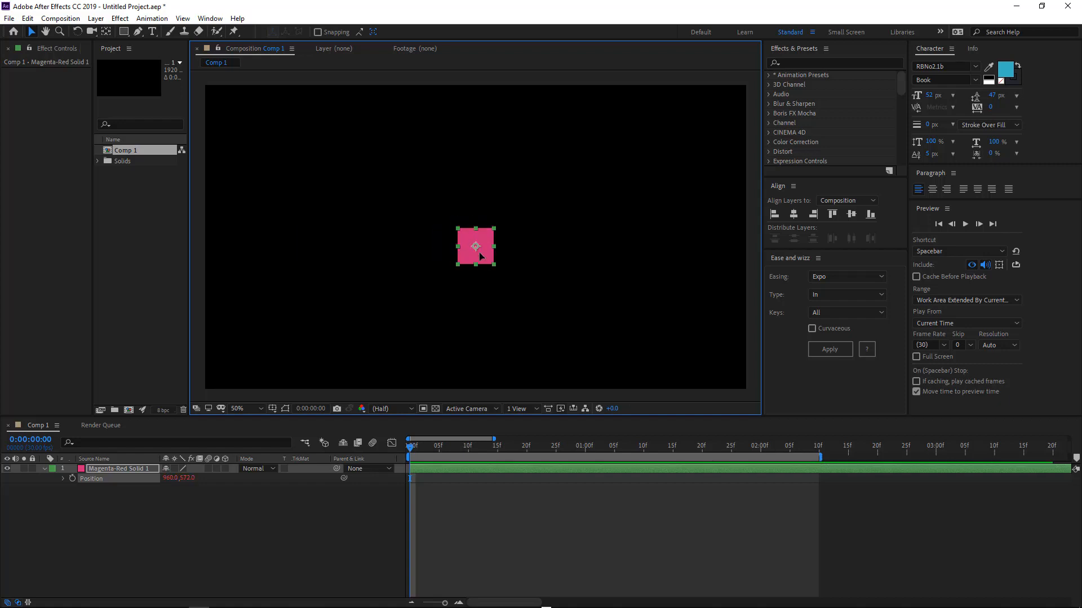
click(151, 32)
drag(340, 144, 579, 189)
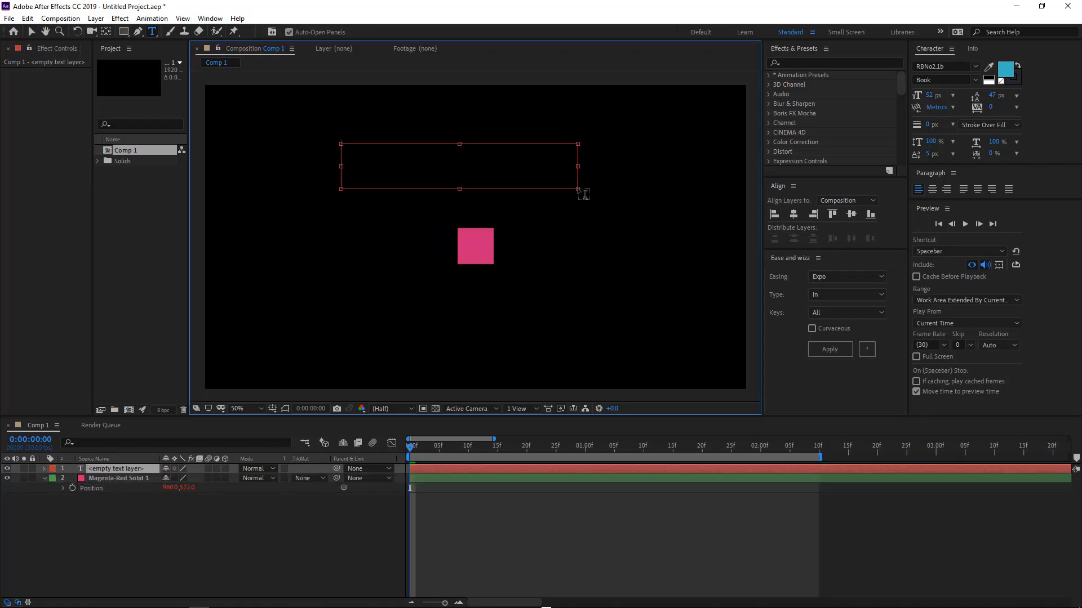
text(TEXTE)
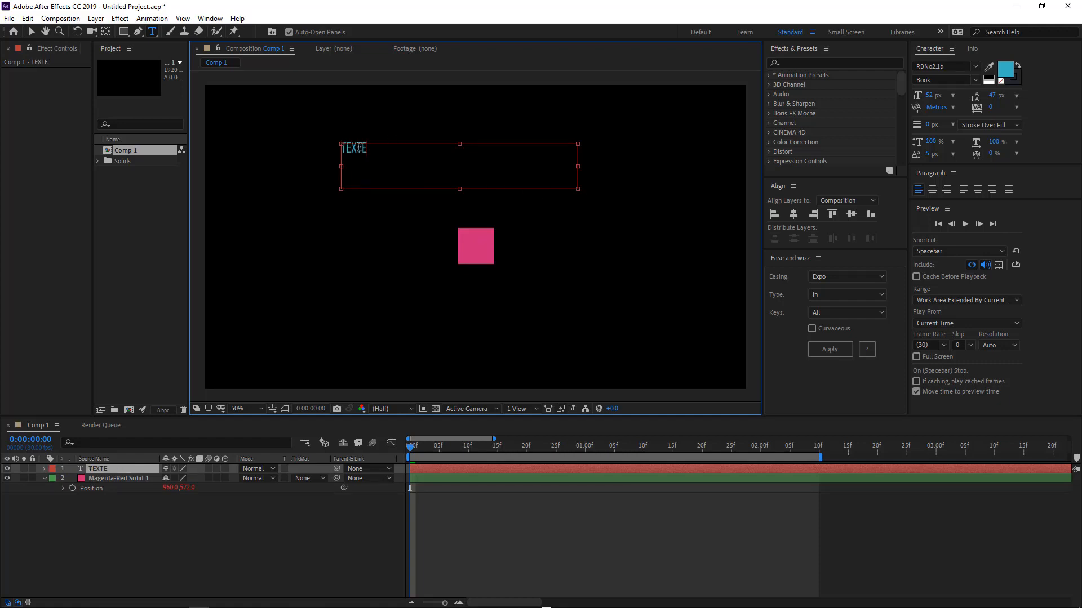
click(514, 466)
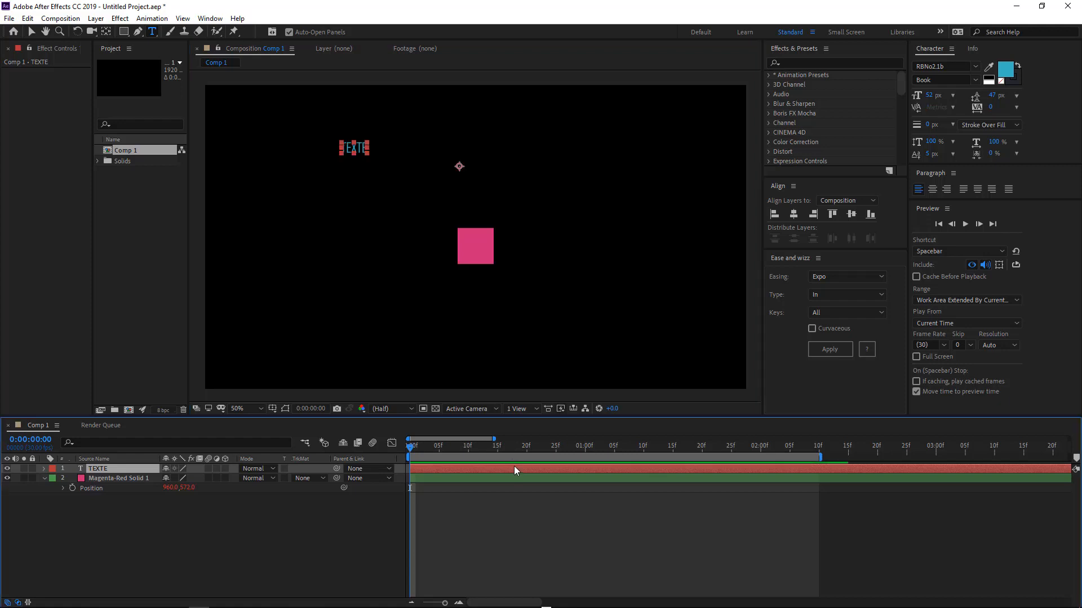
key(Delete)
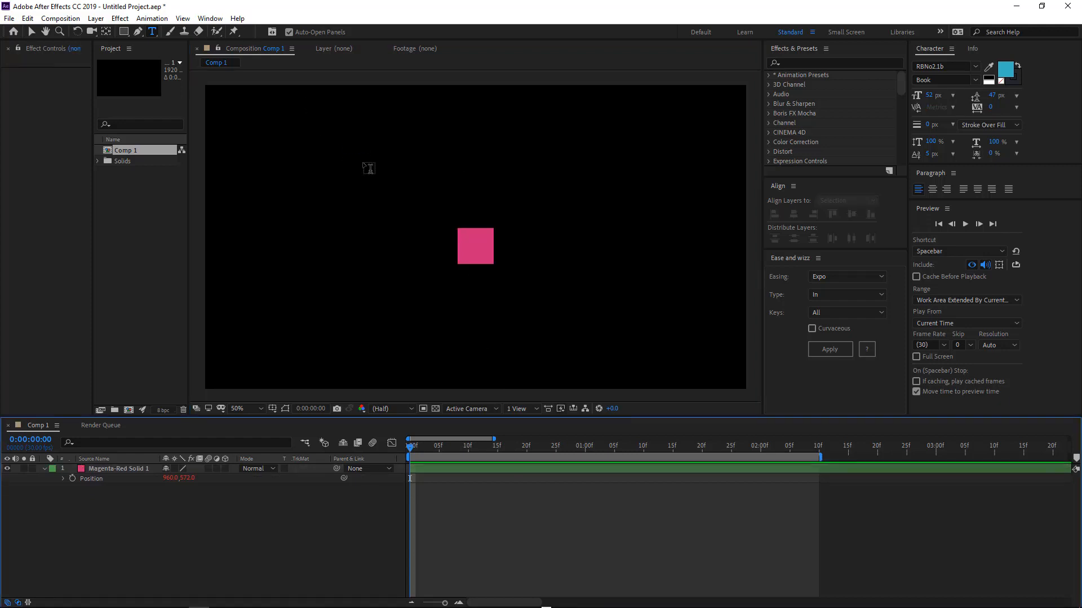
Create a point text layer reading TEXTE and set its font size to 275 px.
click(367, 167)
text(TEXTE)
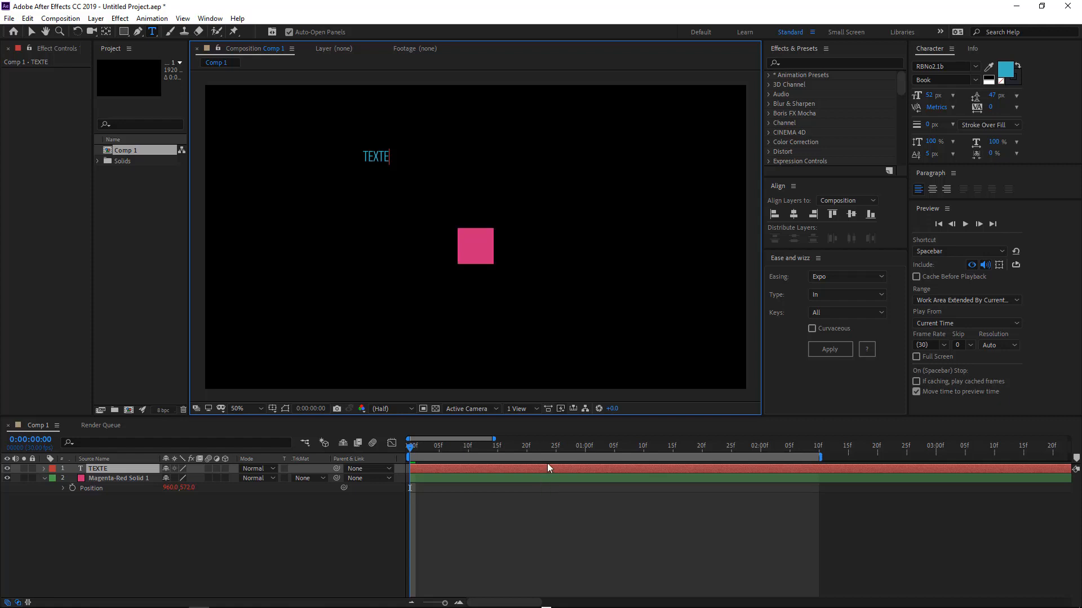
click(546, 463)
drag(933, 97, 987, 94)
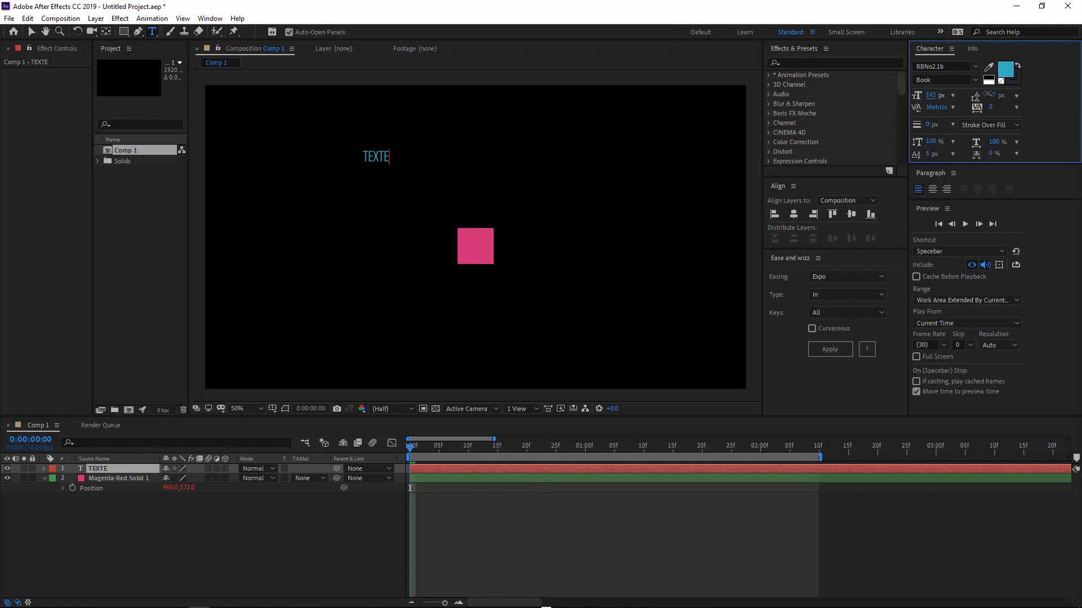
click(630, 468)
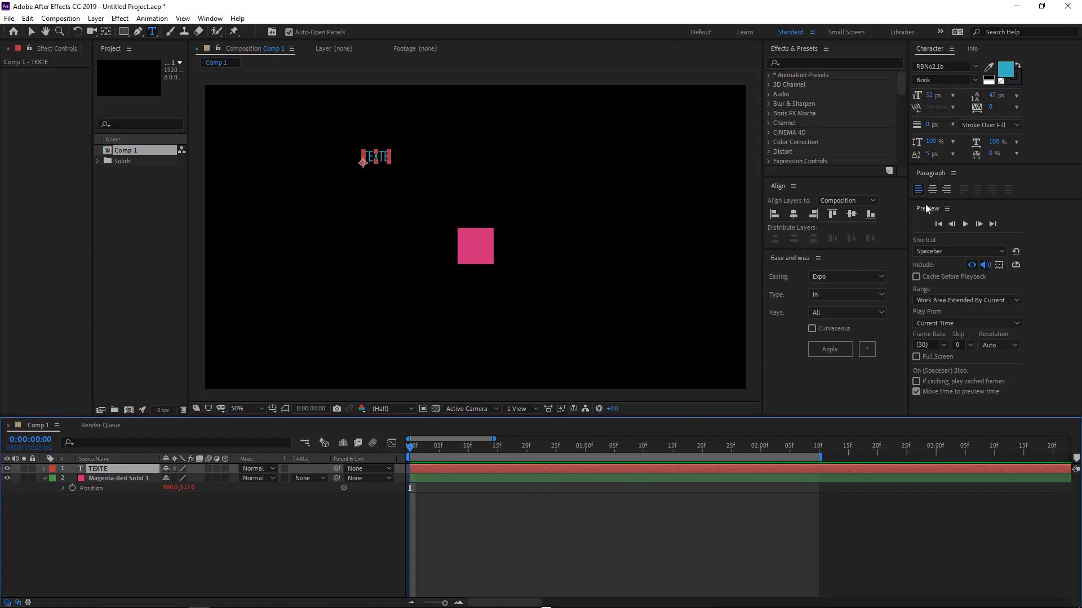
drag(931, 97, 1025, 97)
key(v)
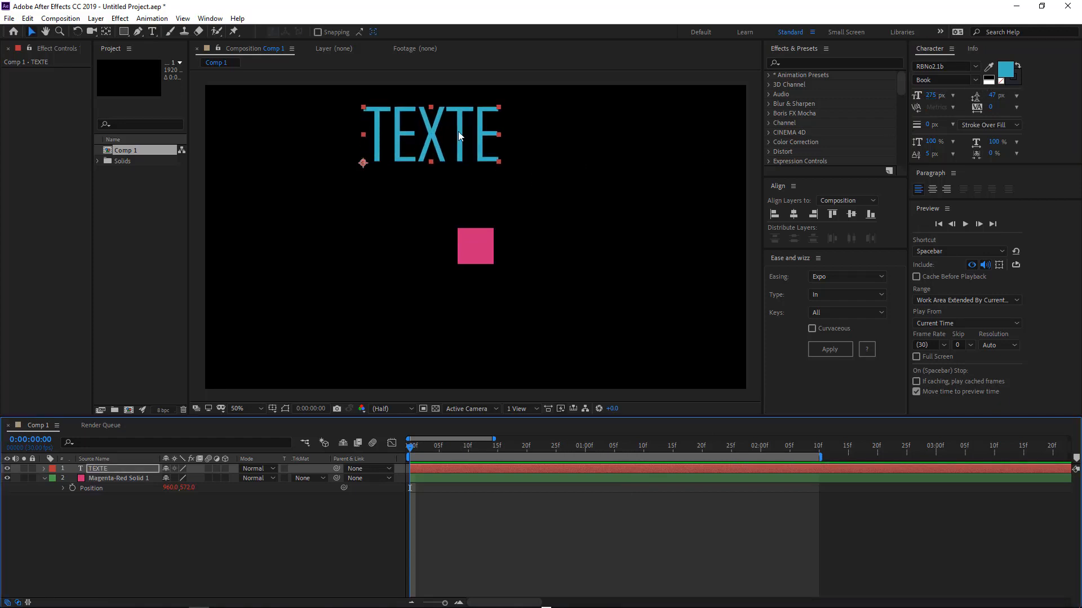
Move the text to the middle of the composition and the solid to the lower-left corner.
drag(458, 134, 505, 182)
drag(477, 245, 232, 325)
drag(492, 176, 489, 239)
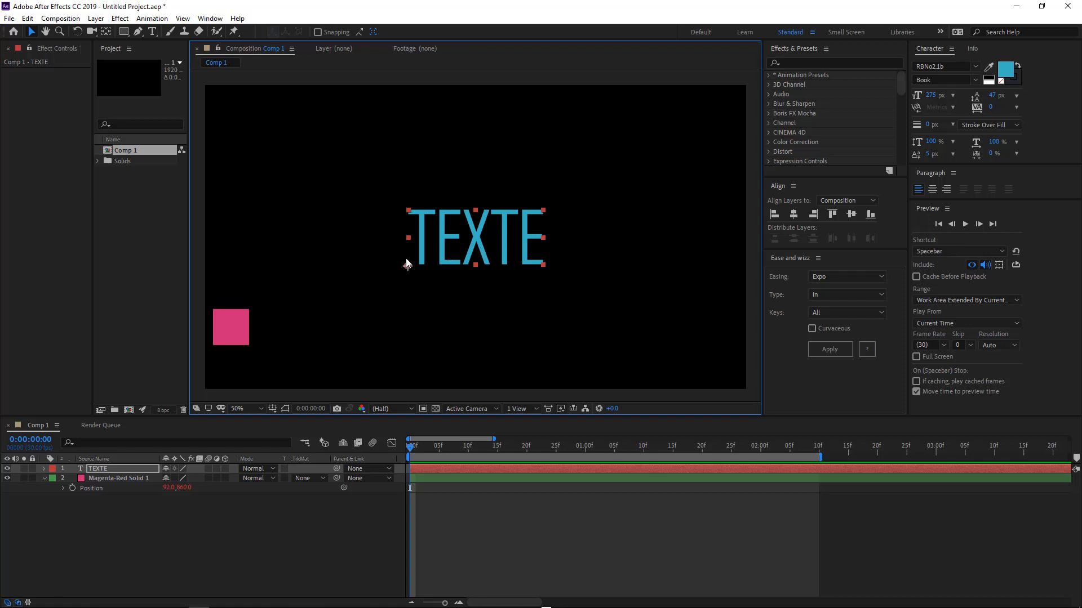
Move the text's anchor point to its centre and set the paragraph to centre alignment.
key(y)
drag(406, 266, 475, 237)
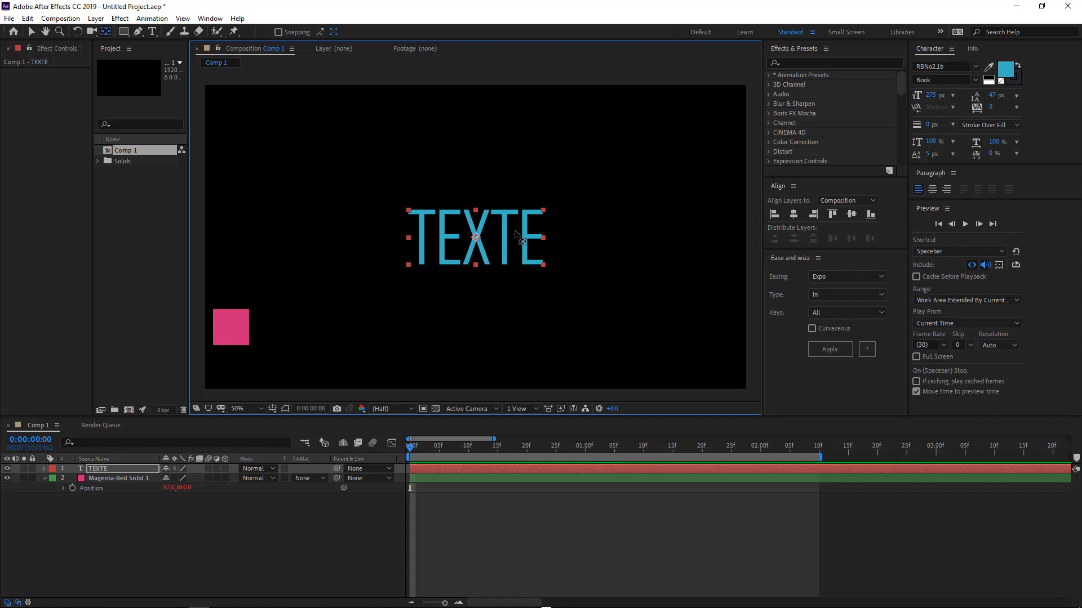
click(933, 190)
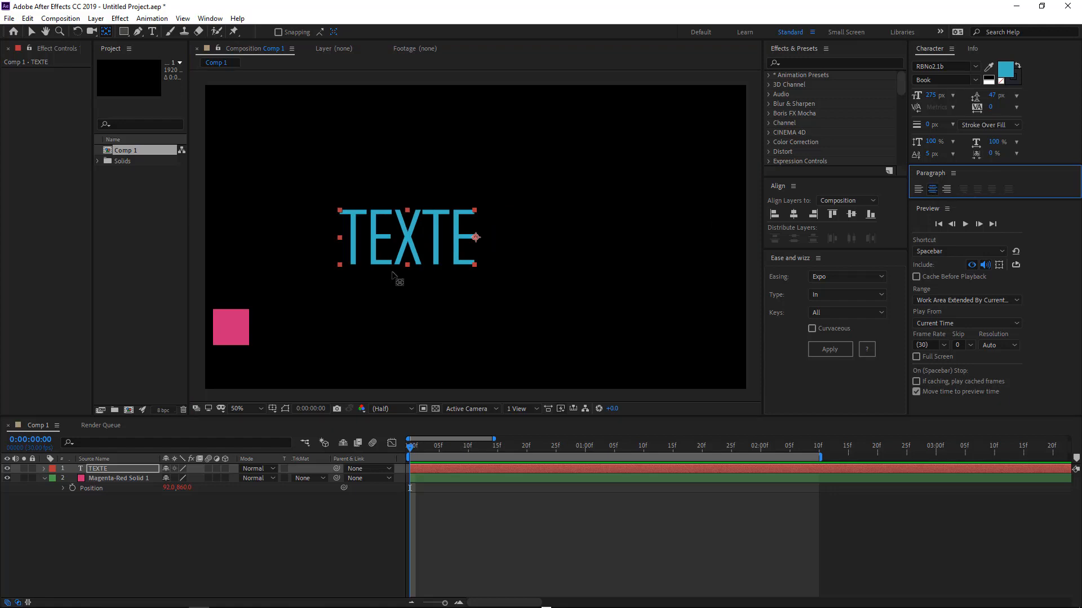
Move the anchor point back to the text's centre and re-centre the text in the composition.
drag(476, 238, 407, 238)
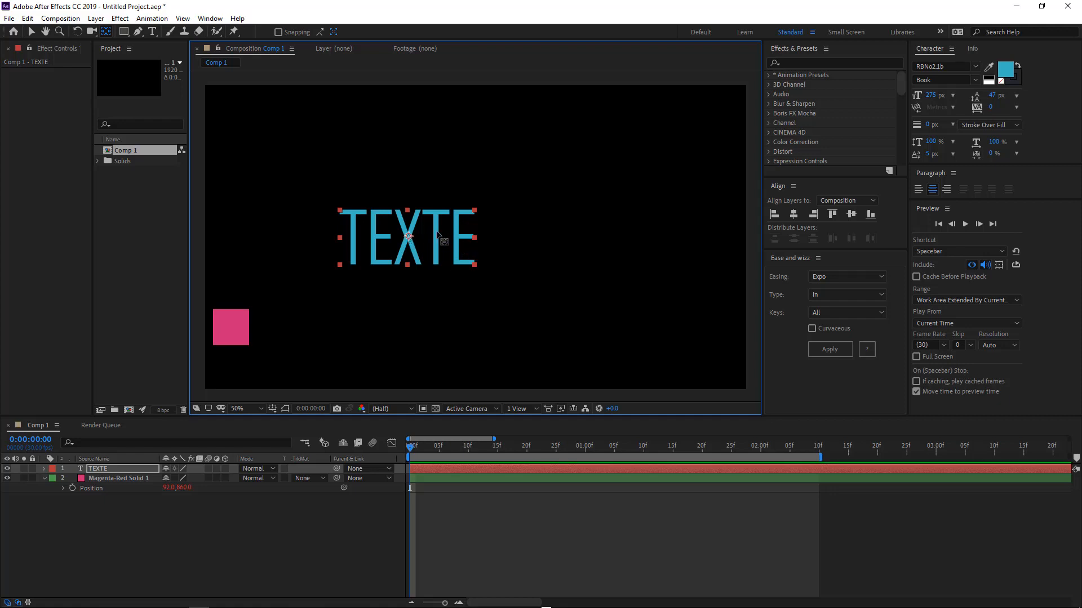
key(v)
drag(437, 233, 506, 237)
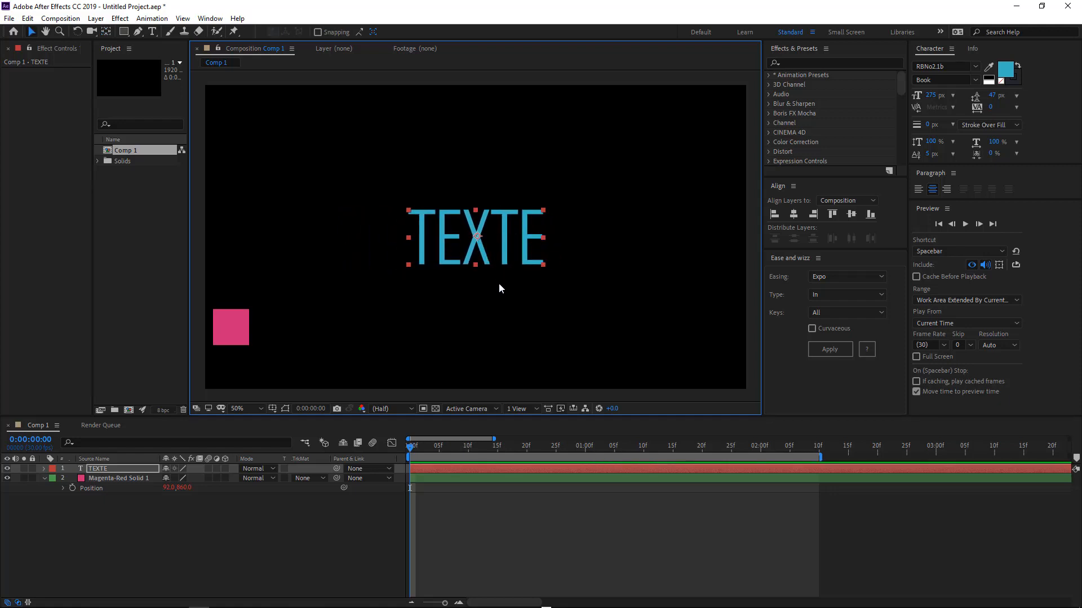
Animate the text's Scale from 0% at frame 0 to 100% at 1 second.
key(s)
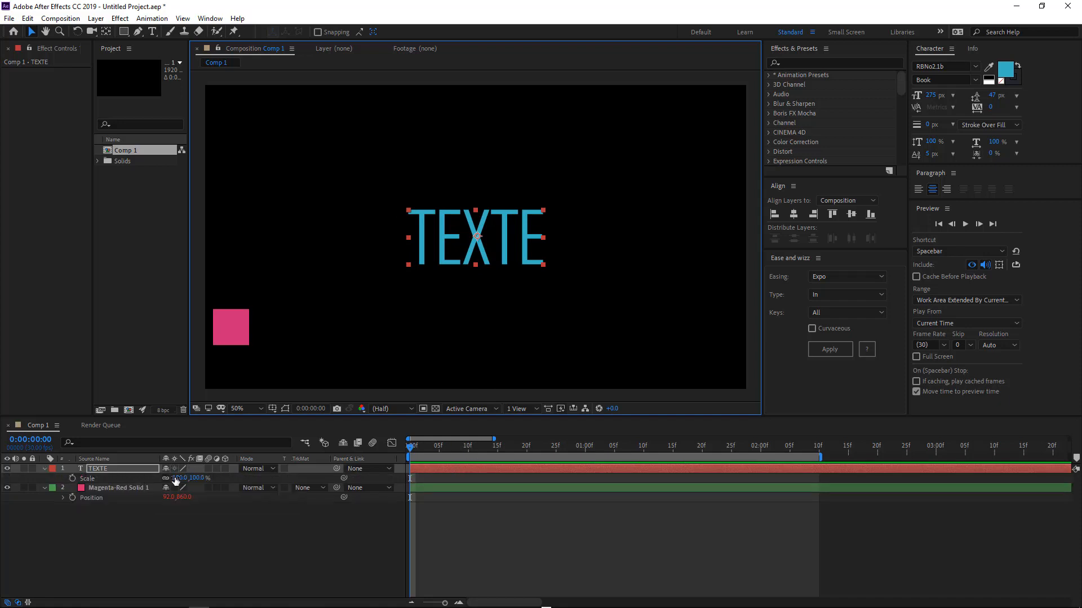
click(72, 478)
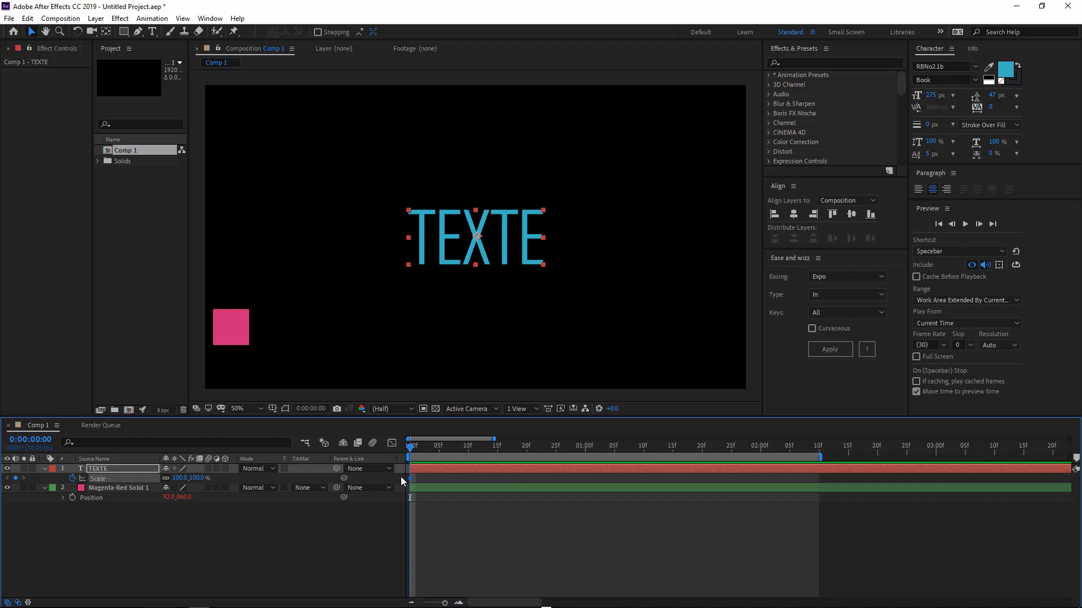
drag(461, 476, 585, 478)
click(179, 478)
text(0)
key(Return)
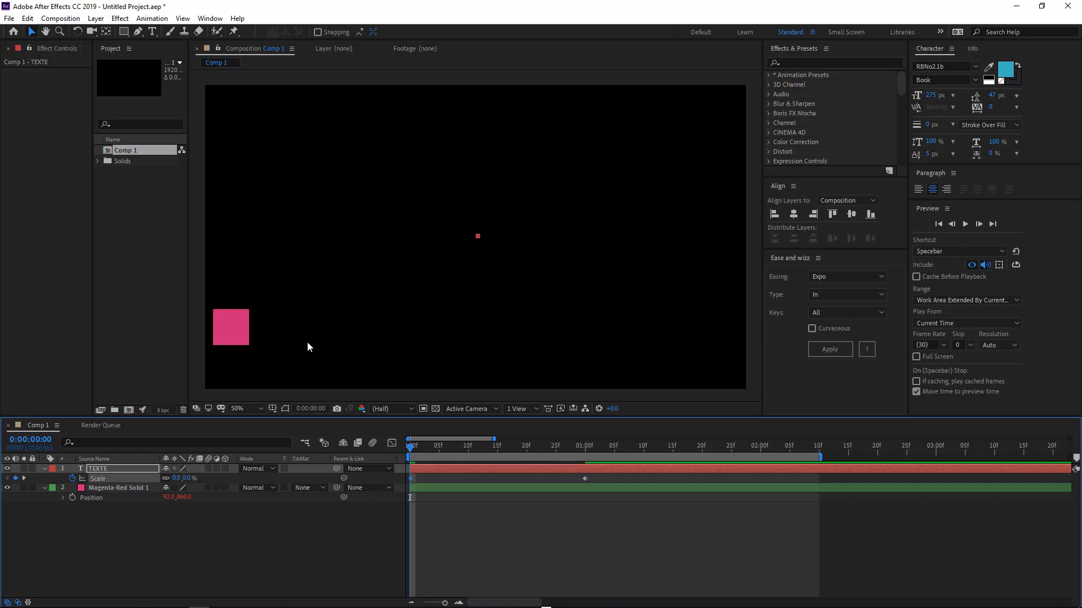
Apply Back easing with type Out to the text's Scale keyframes.
drag(416, 450, 379, 473)
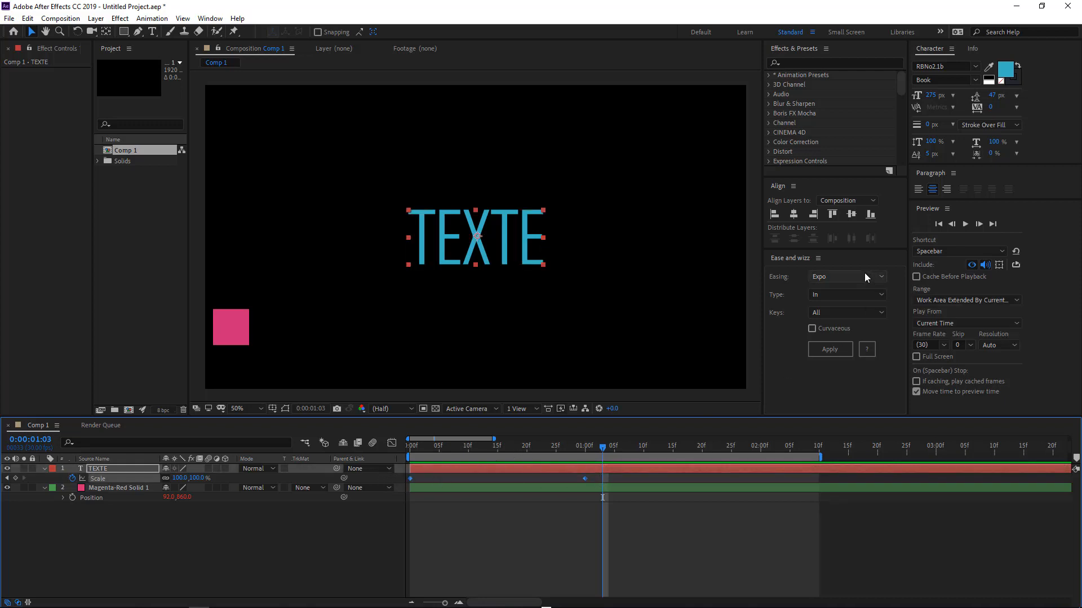
click(845, 276)
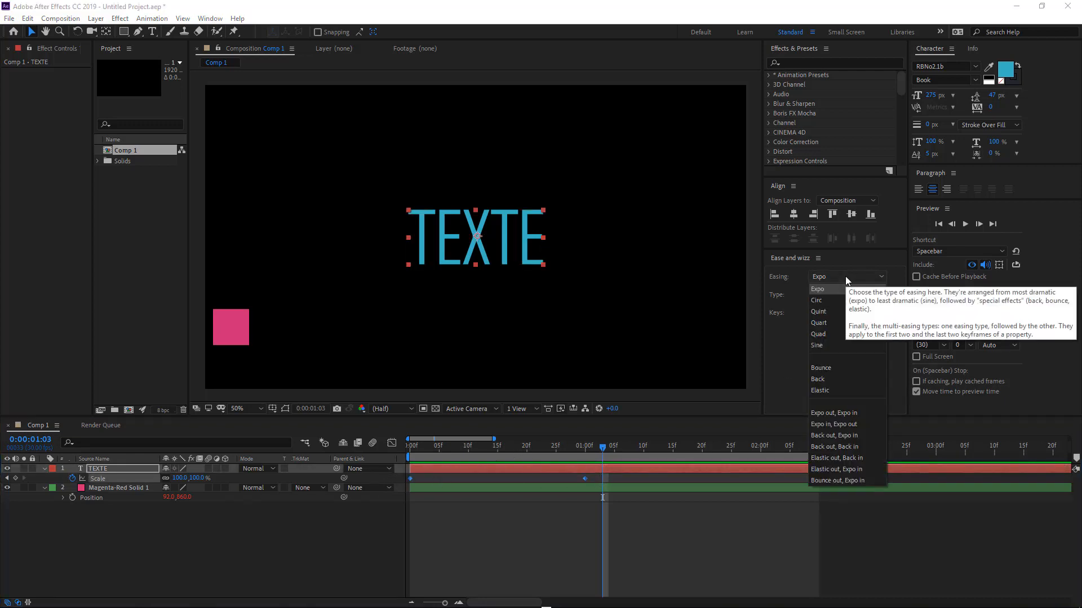
click(831, 375)
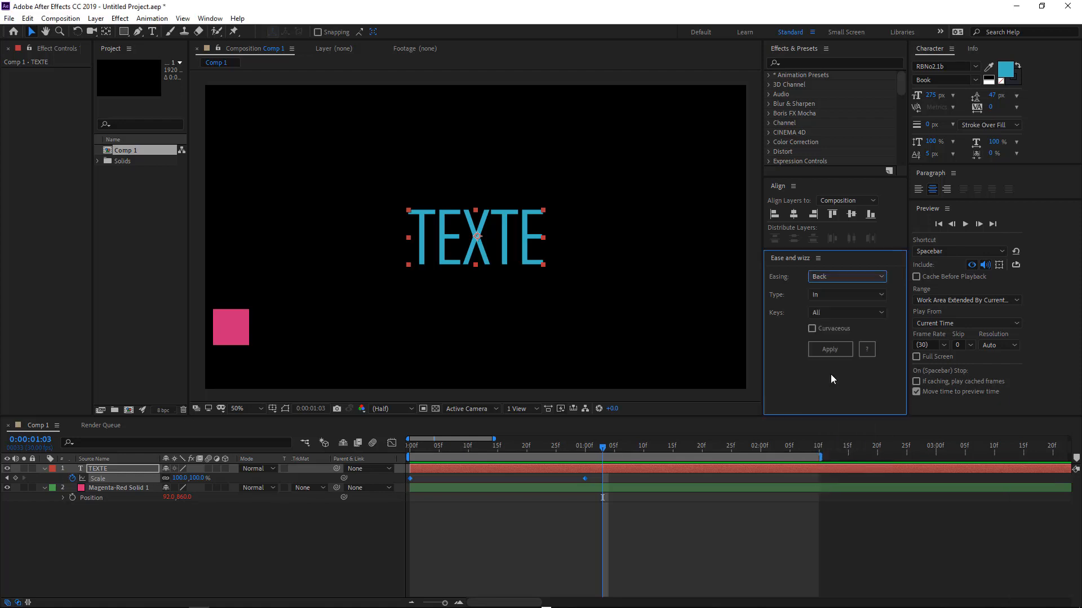
click(832, 293)
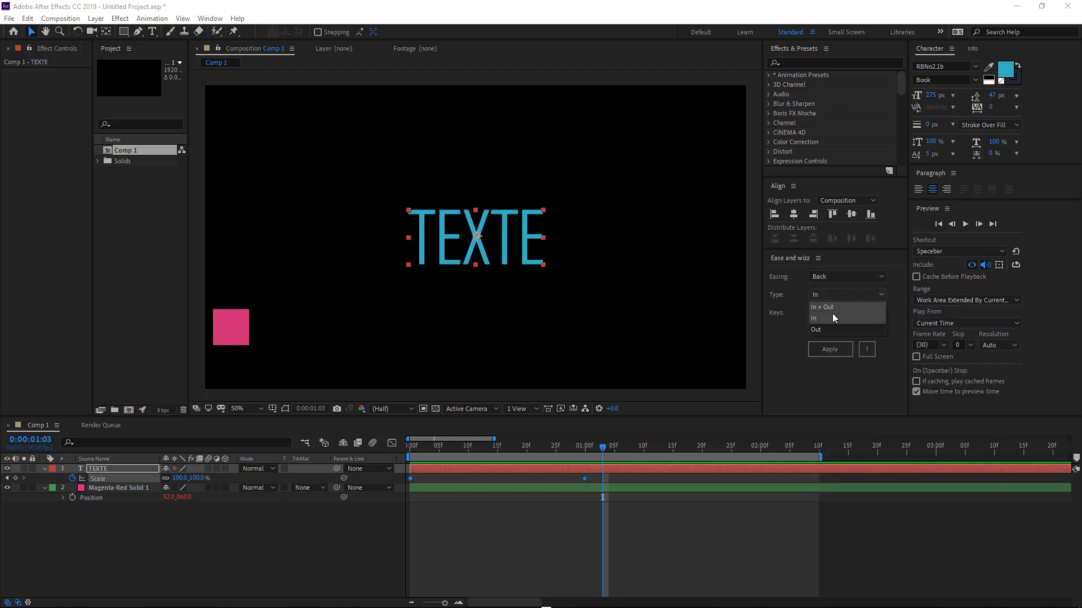
click(831, 326)
click(828, 349)
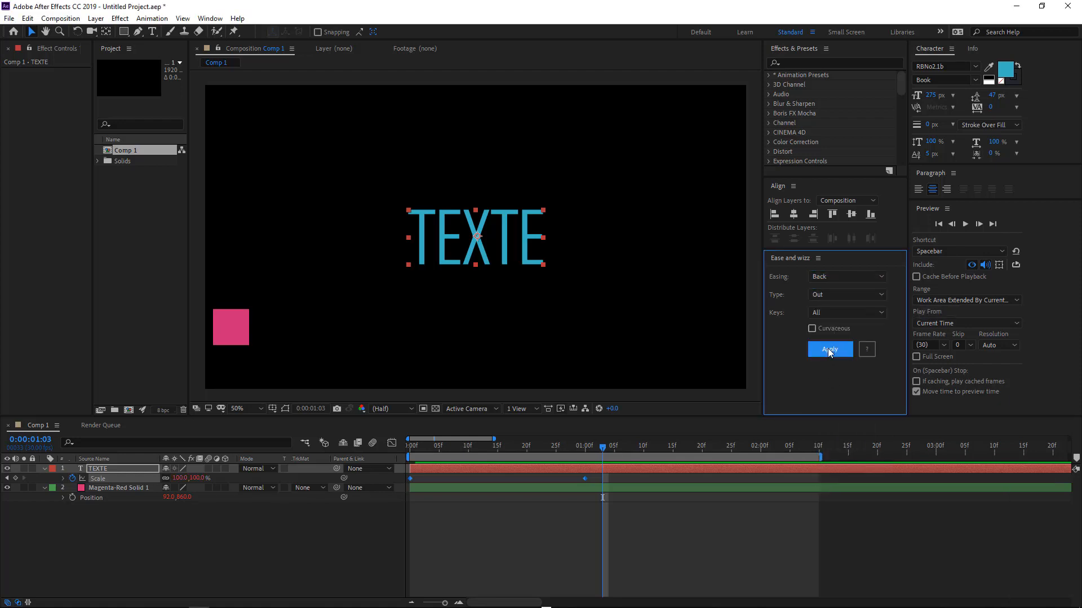
Move the text's 100% Scale keyframe to frame 12 and preview the animation.
drag(418, 449, 585, 446)
key(space)
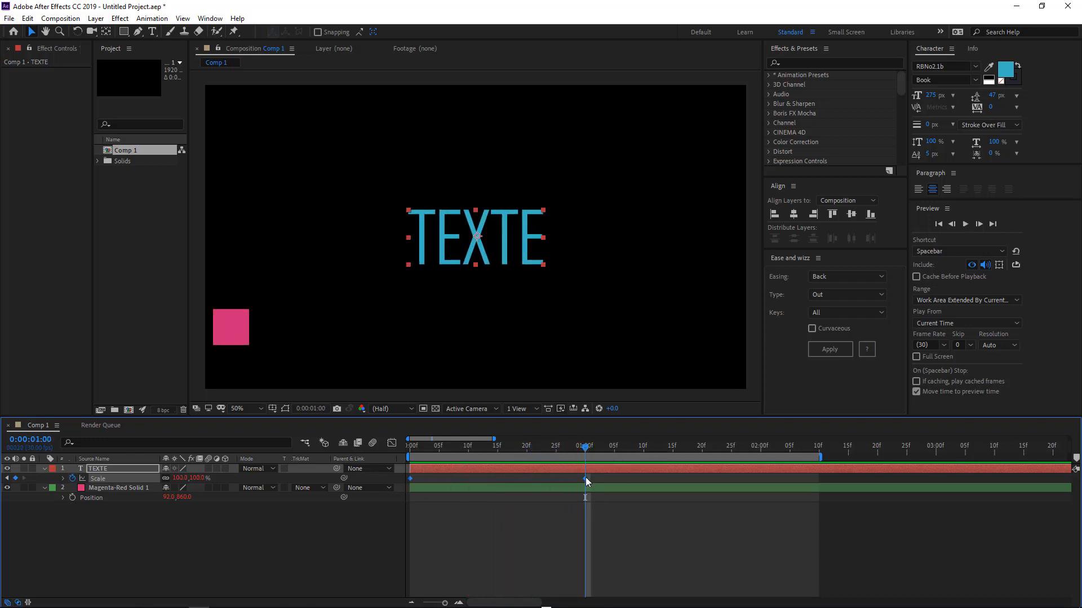
mouse_move(490, 484)
mouse_down()
mouse_move(619, 484)
mouse_move(466, 477)
mouse_move(477, 477)
mouse_up()
click(618, 479)
key(space)
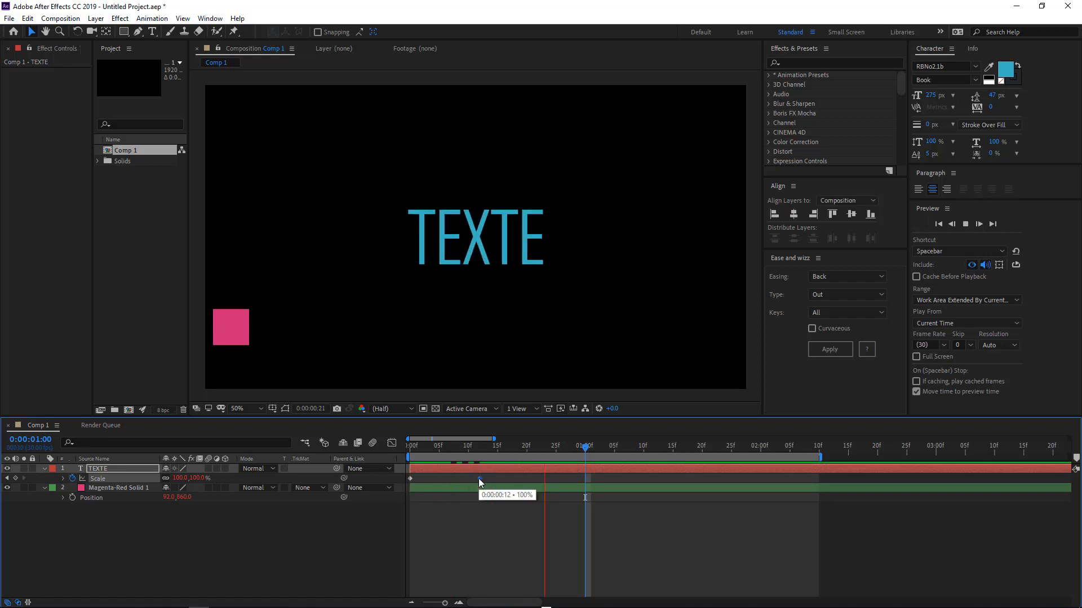
Preview the text's scaling animation from frame 22.
click(539, 447)
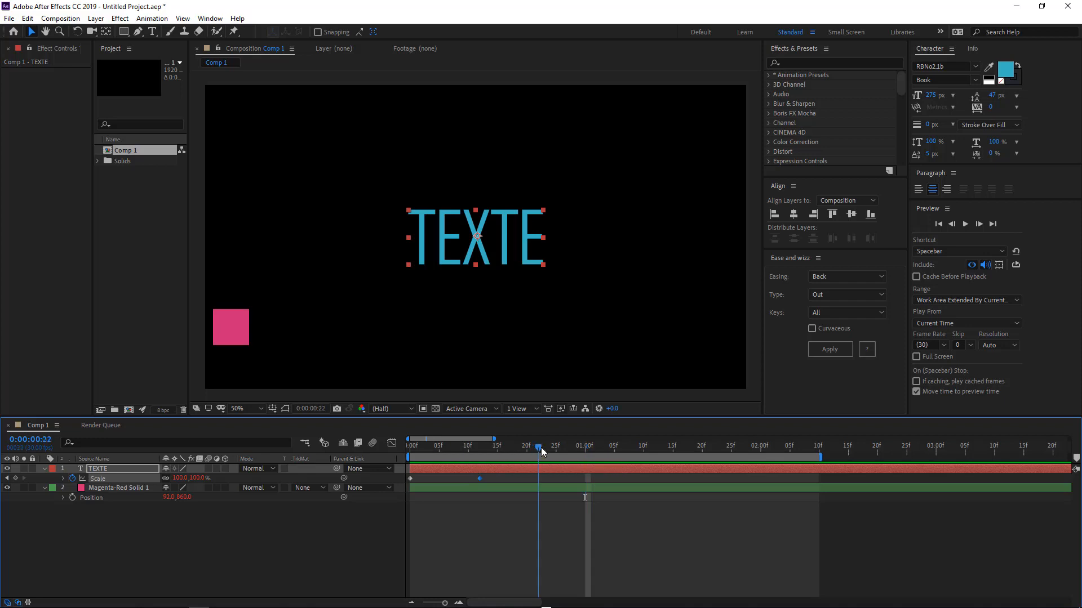
key(space)
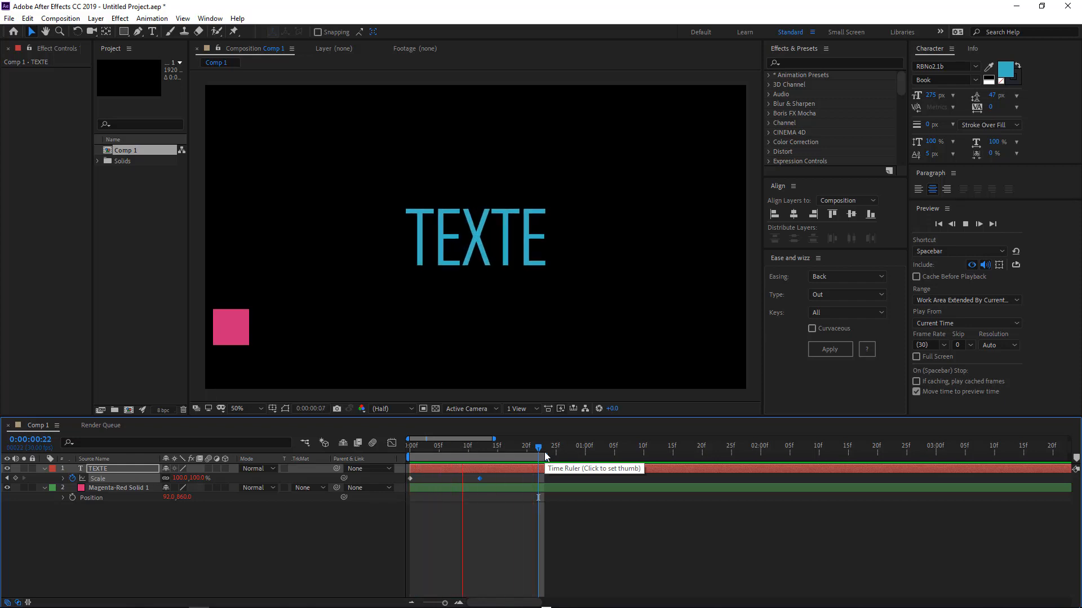
key(space)
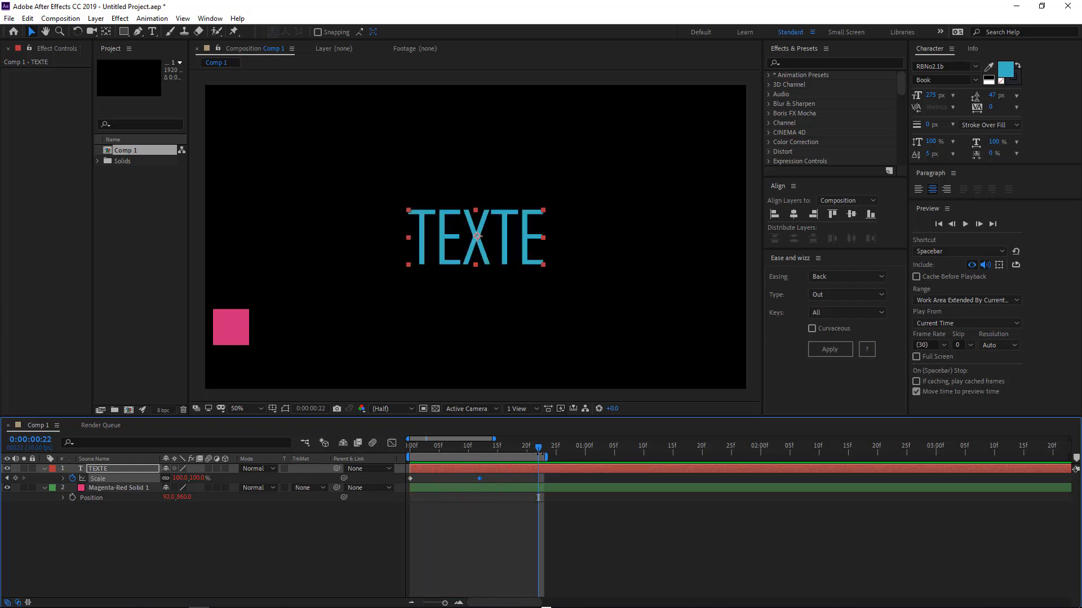
Duplicate the text layer and delete the Ease and Wizz expression from the copy's Scale property.
key(ctrl+d)
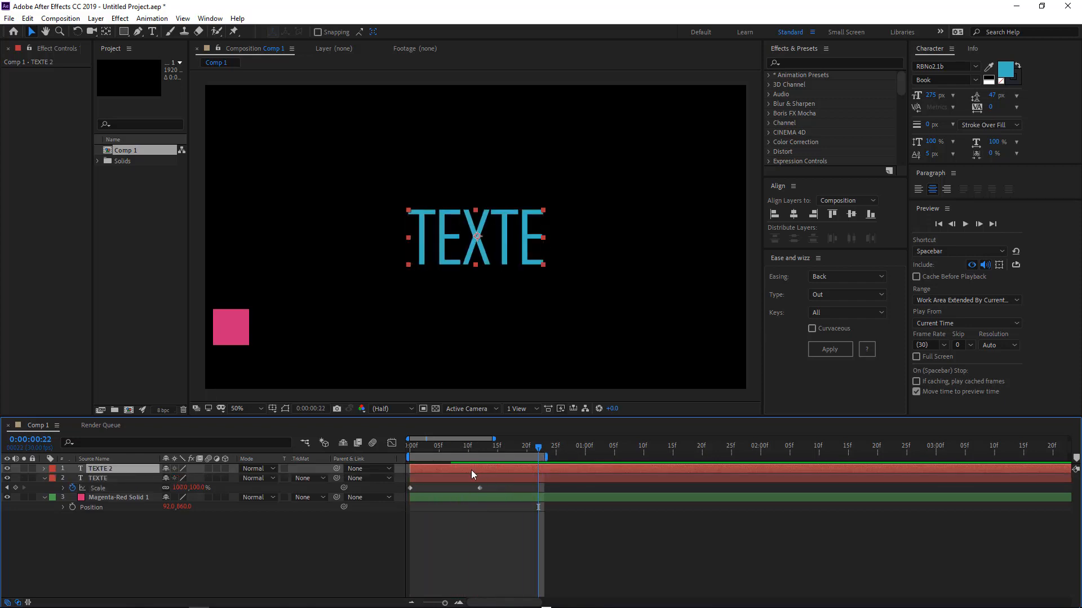
key(u)
key(u)
key(u)
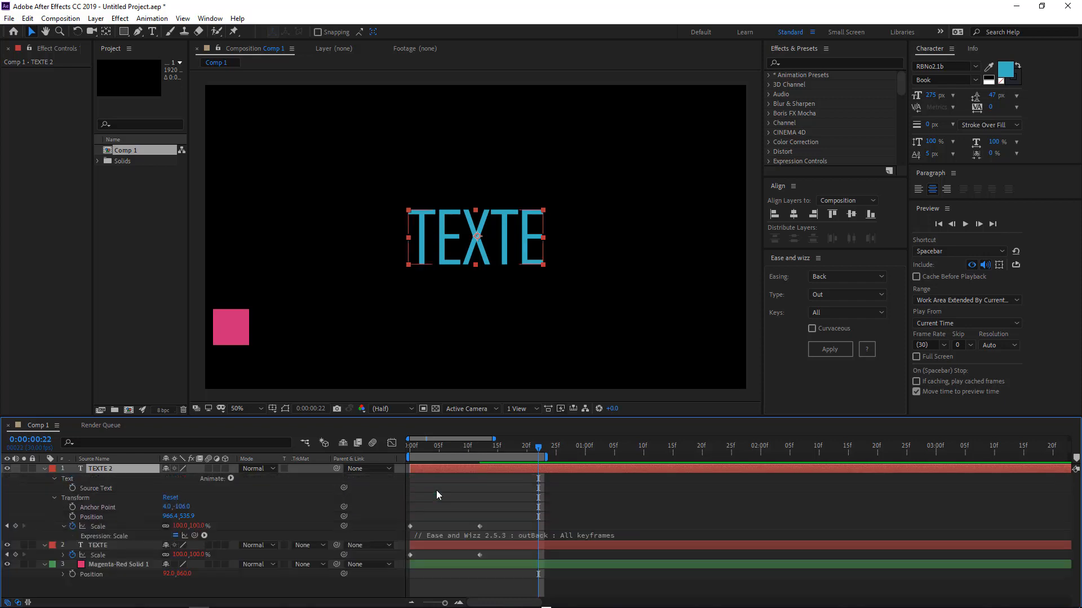
click(455, 536)
key(BackSpace)
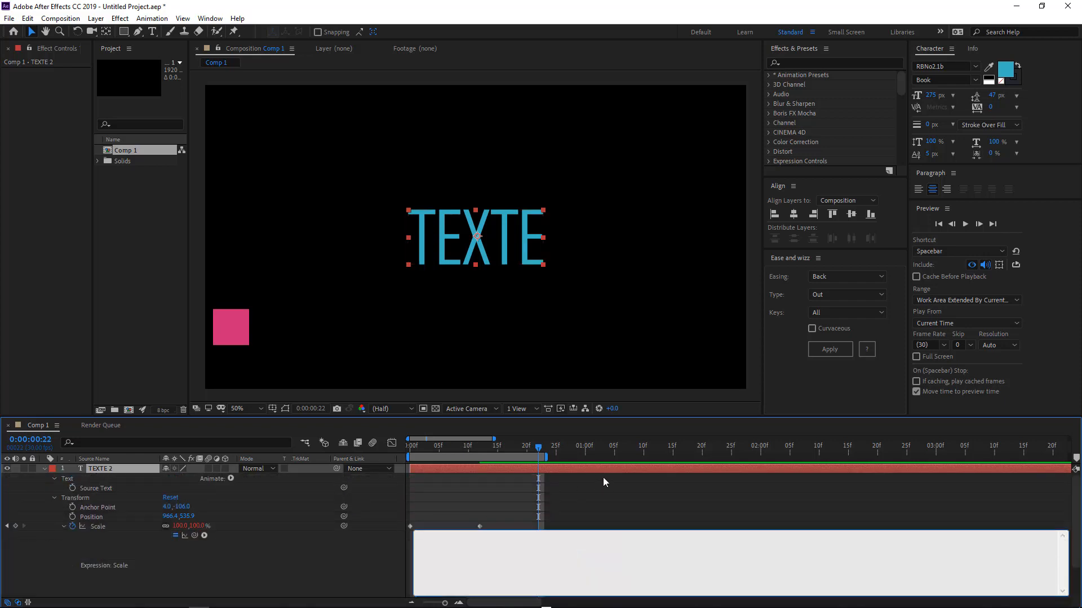
click(603, 478)
Move the duplicated text below the original in the composition and preview both.
key(space)
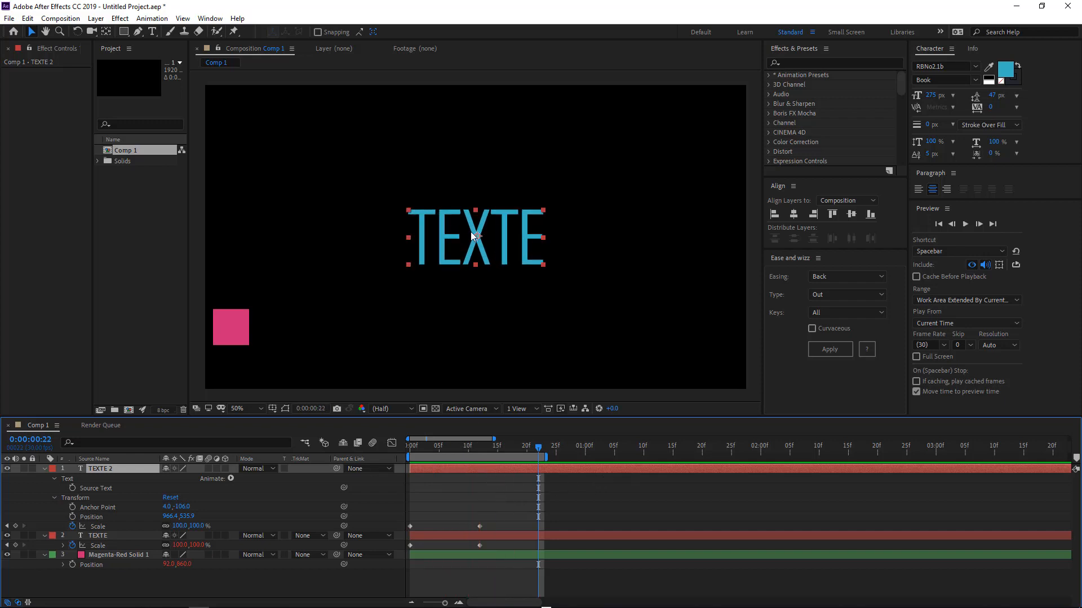
drag(473, 235, 465, 322)
key(space)
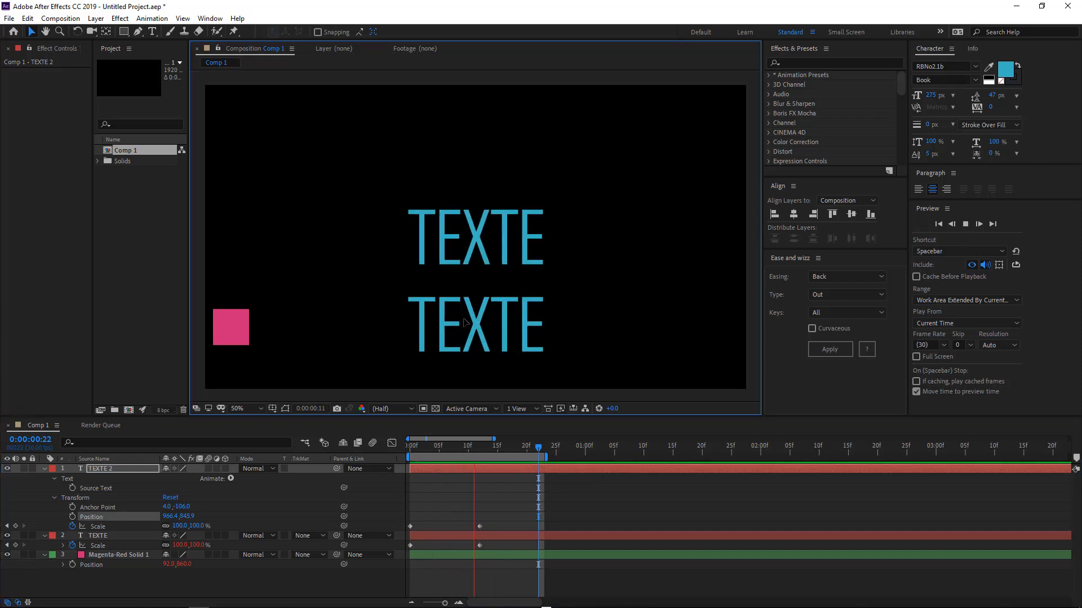
key(space)
Hide the original text layer and preview the duplicate's plain scale animation.
drag(6, 535, 7, 555)
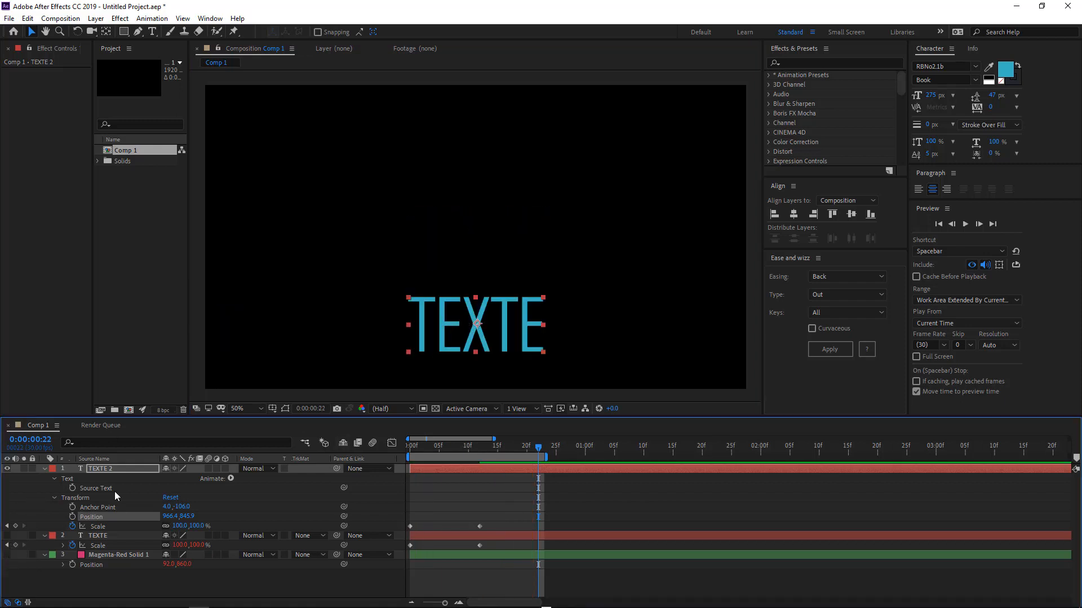
key(space)
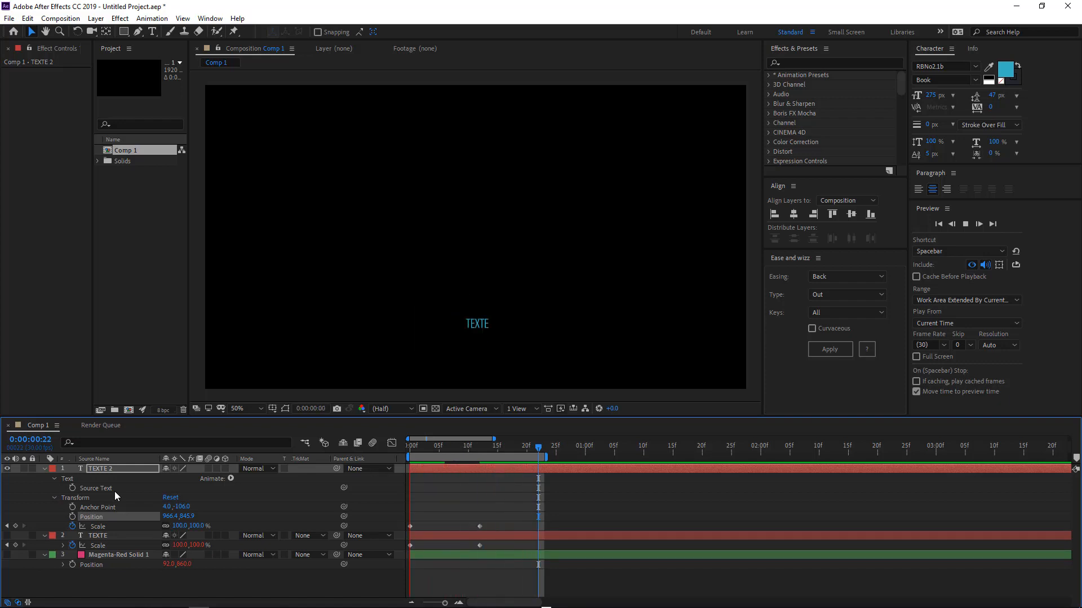
key(space)
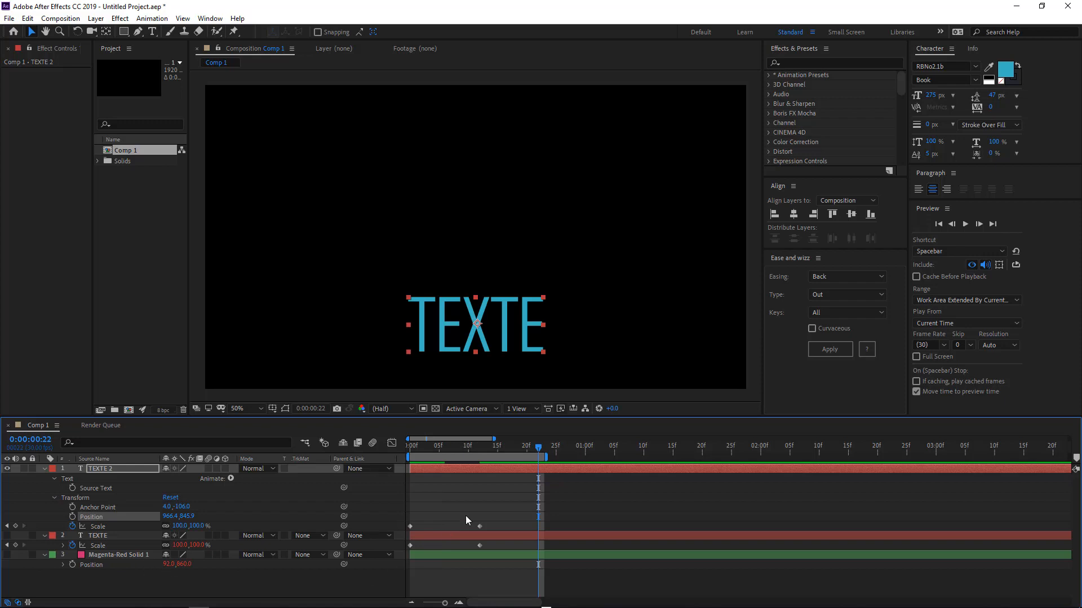
Apply Easy Ease In to the duplicate's 100% Scale keyframe and preview it.
click(473, 527)
click(480, 526)
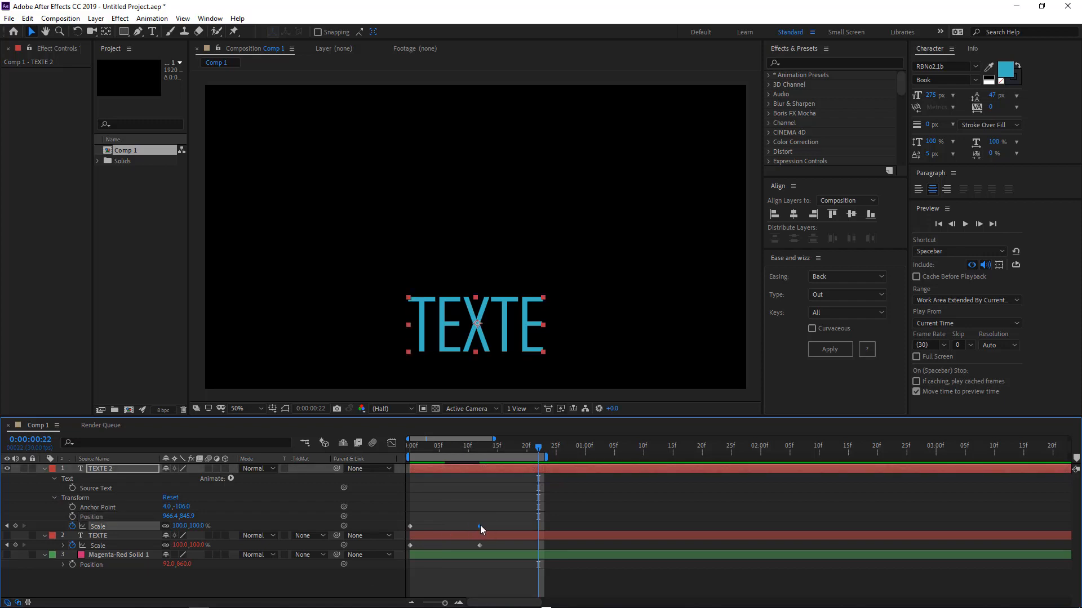
right_click(479, 526)
mouse_move(555, 518)
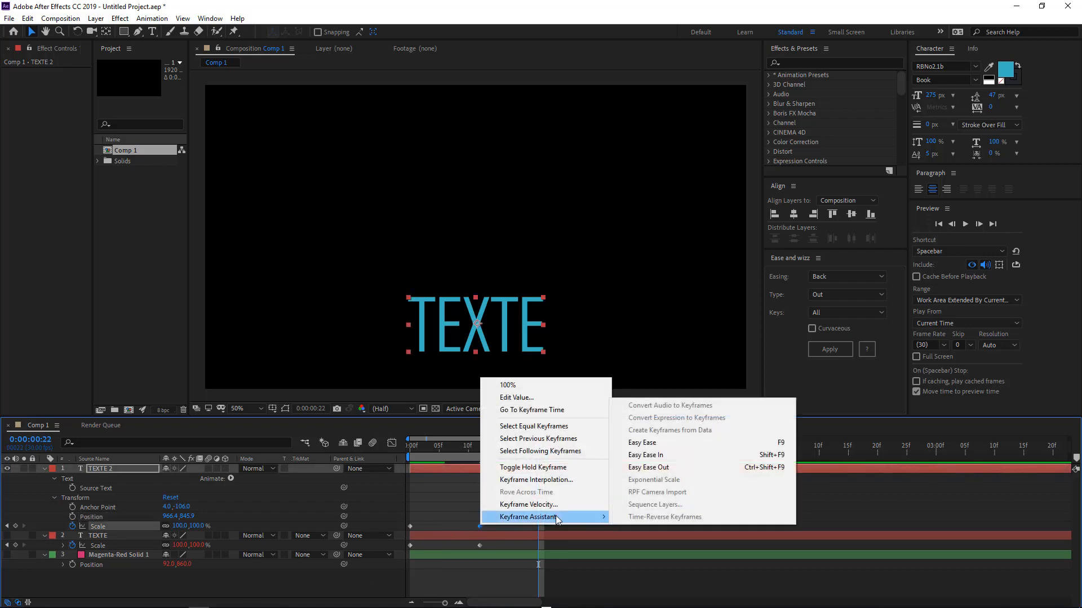
click(695, 457)
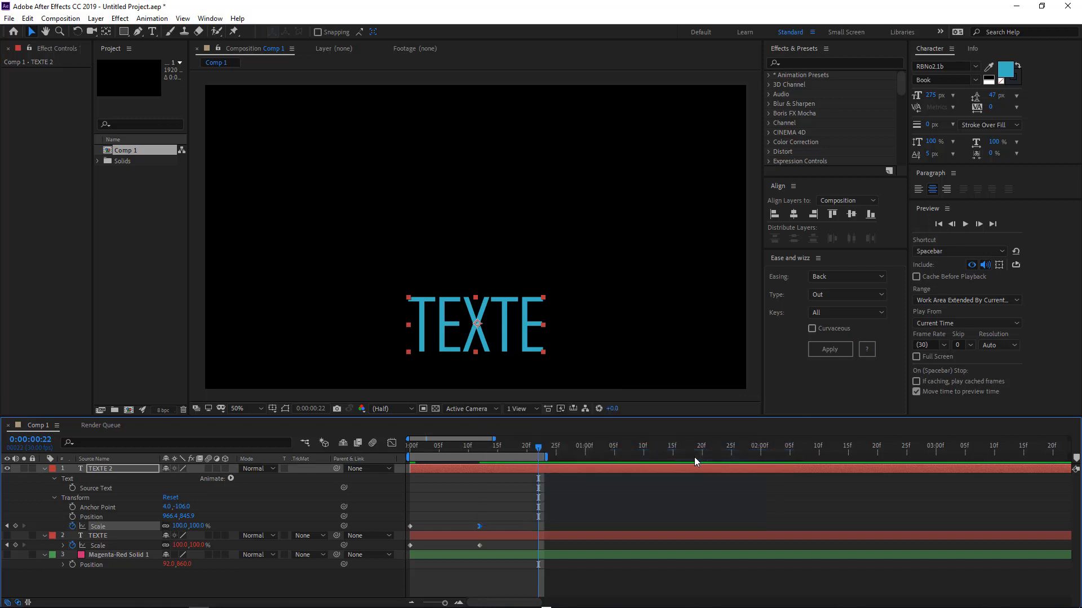
key(space)
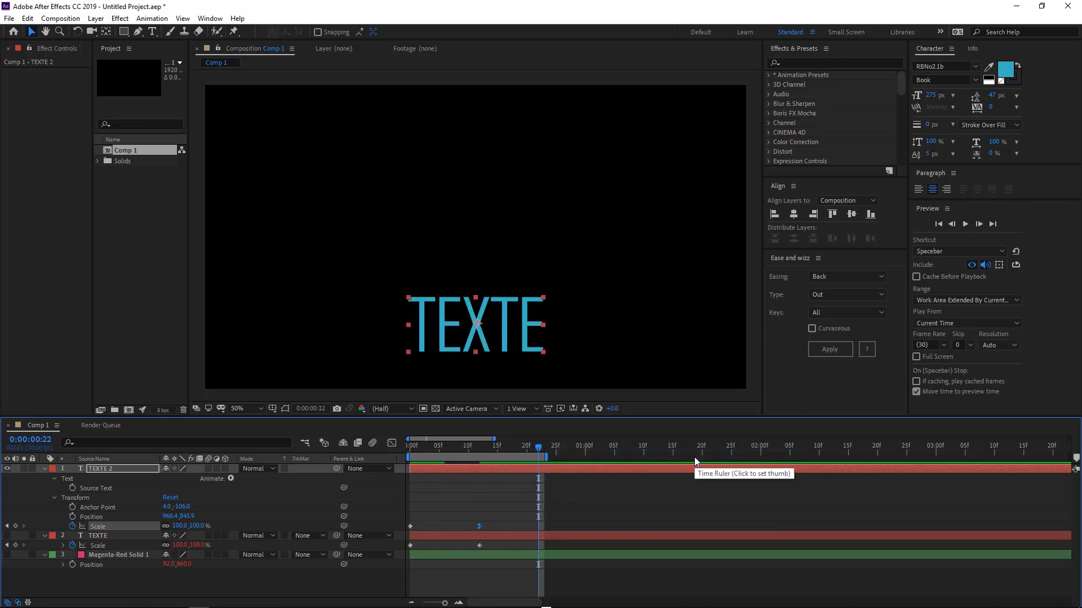
In the Graph Editor, pull the final keyframe's influence handle further left to lengthen the ease, then preview.
click(392, 443)
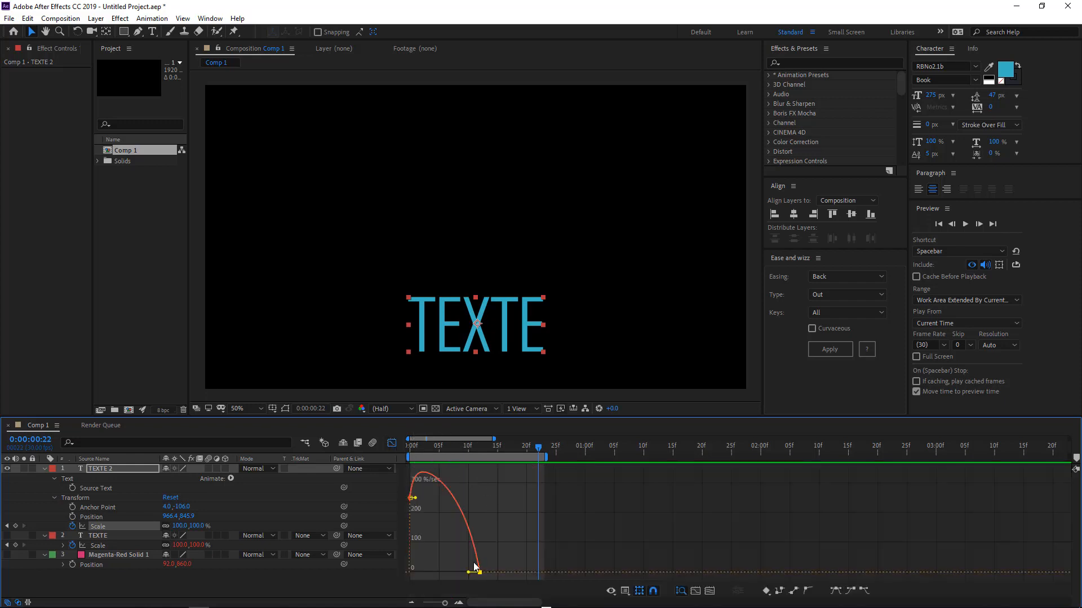
drag(469, 573, 444, 573)
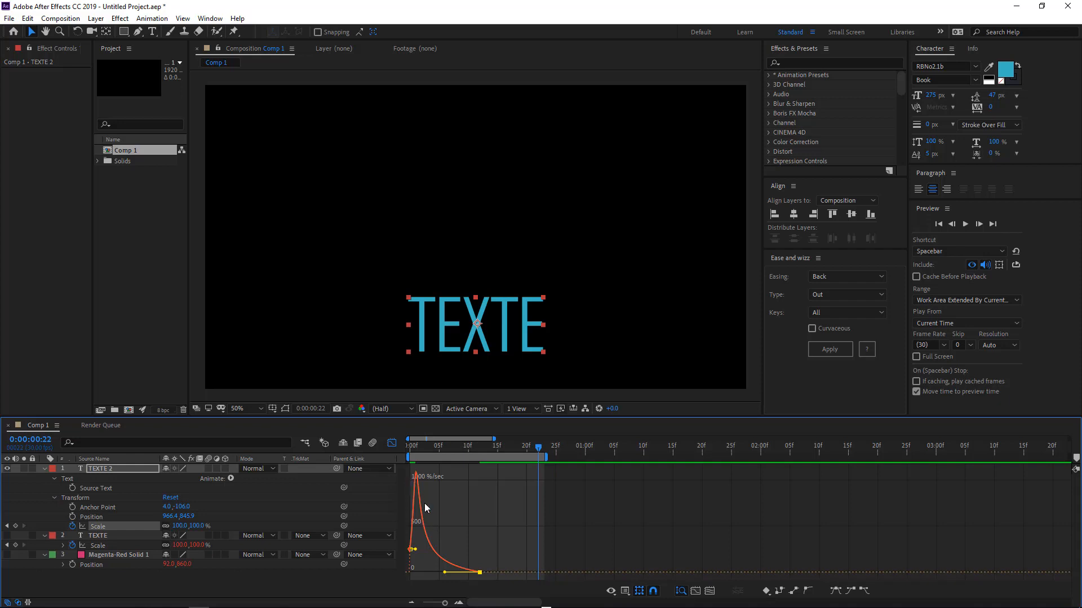
click(391, 444)
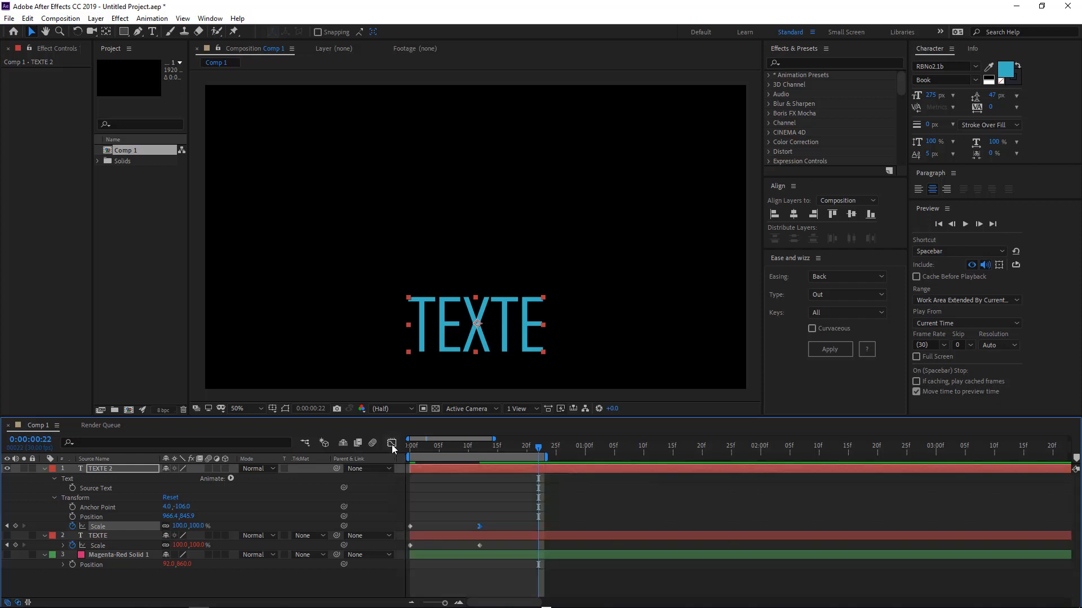
key(space)
Toggle the two text layers' visibility to compare the Ease and Wizz and Easy Ease animations.
key(space)
click(8, 536)
key(space)
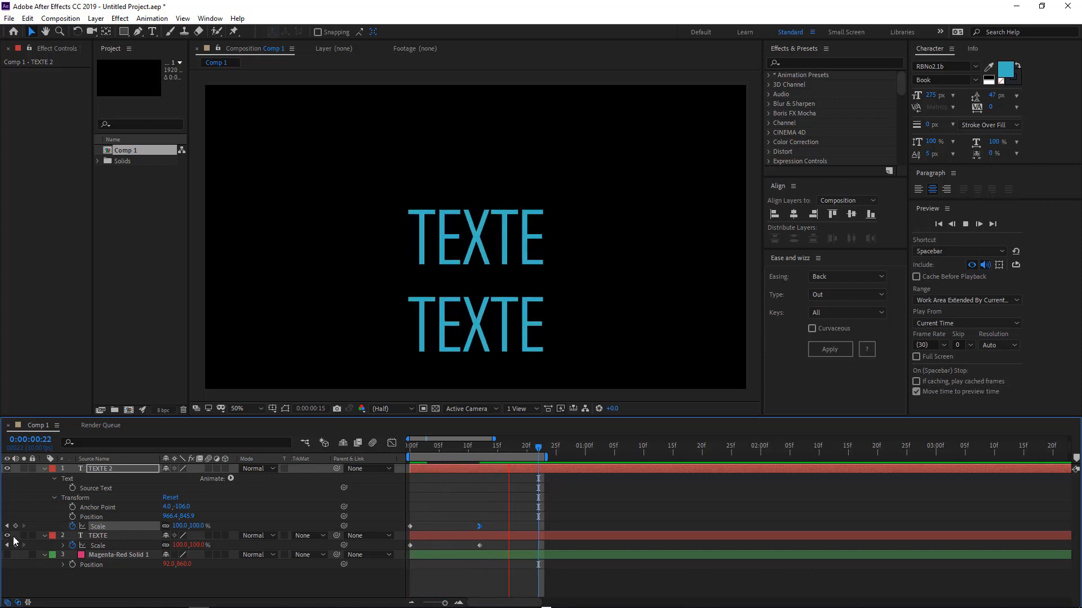
key(space)
click(6, 537)
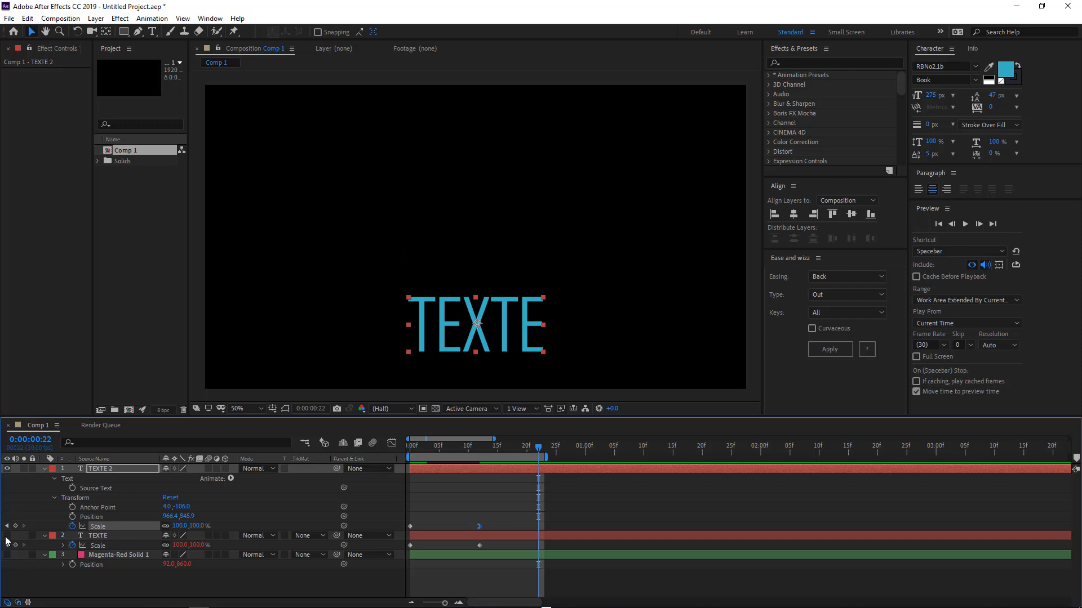
click(7, 535)
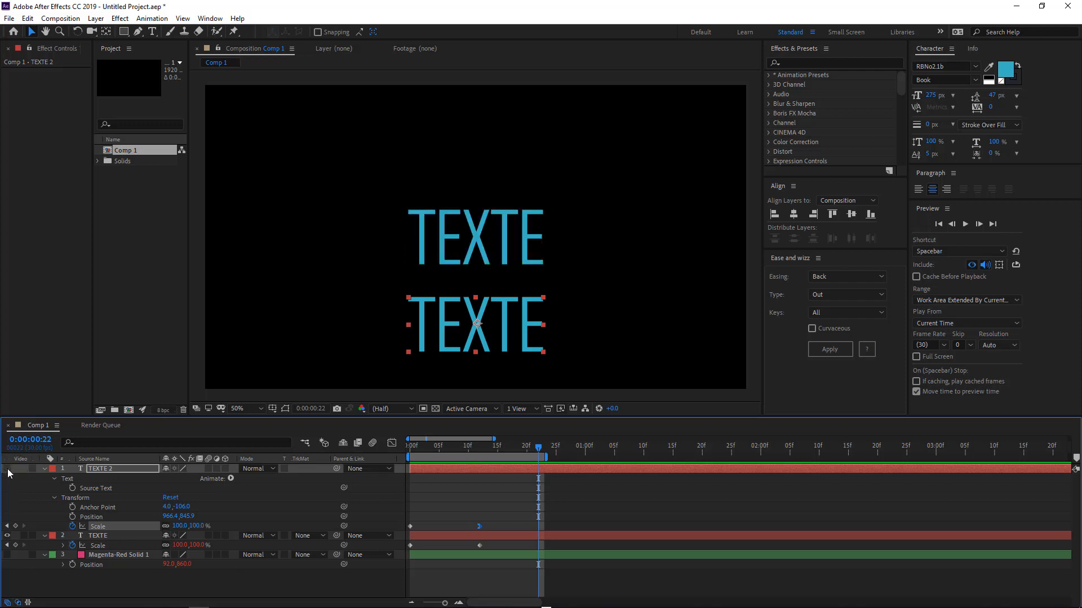
click(7, 469)
key(space)
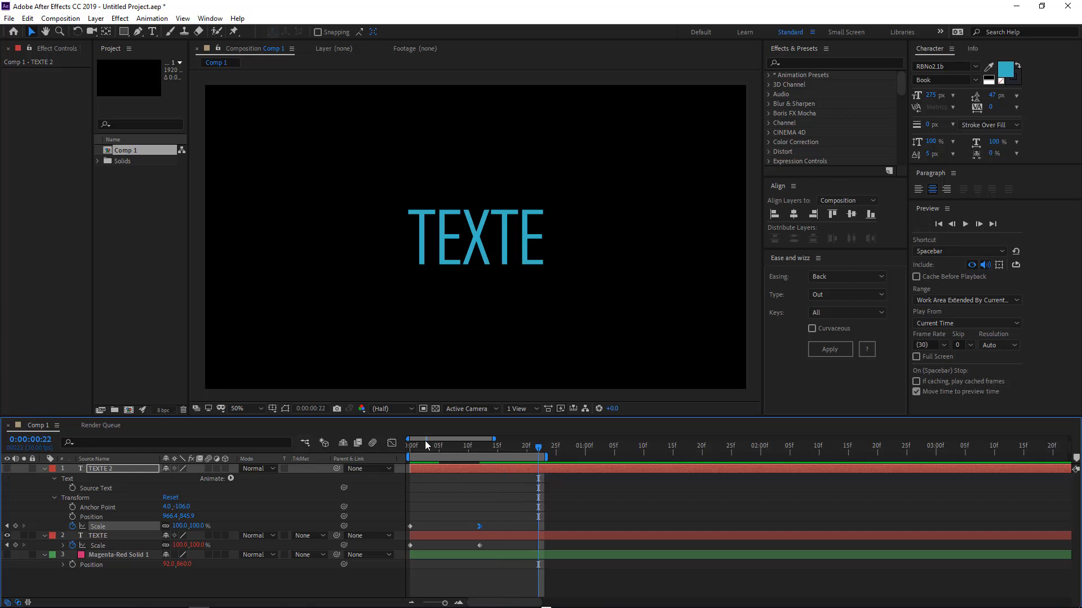
At frame 12, move the visible text to the right of the frame and duplicate its layer.
drag(427, 447, 480, 457)
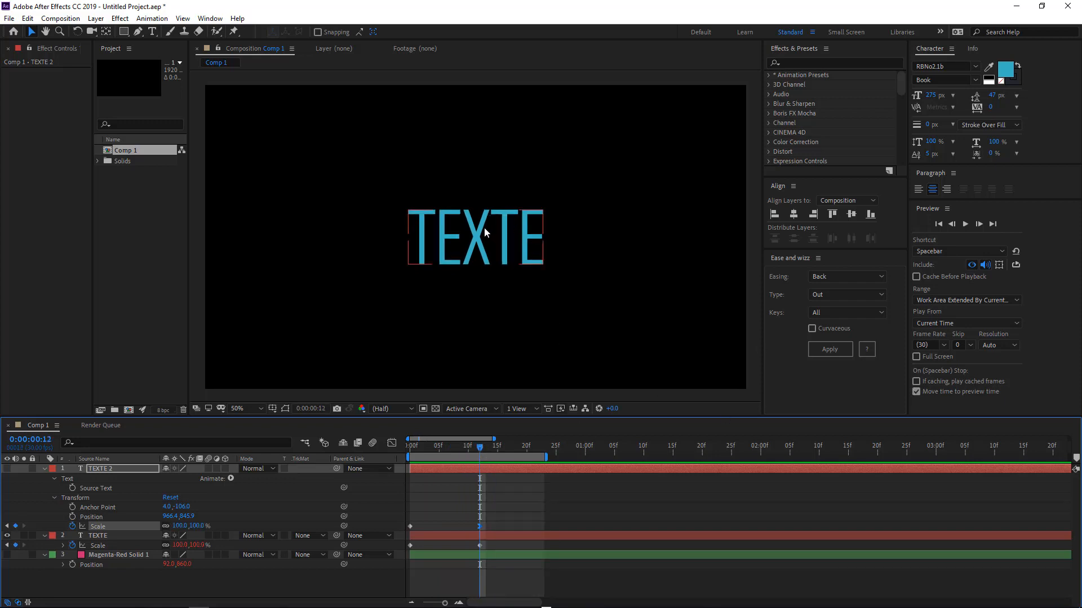
drag(485, 228, 607, 255)
key(ctrl+d)
Retype the duplicated text as corne.
double_click(606, 254)
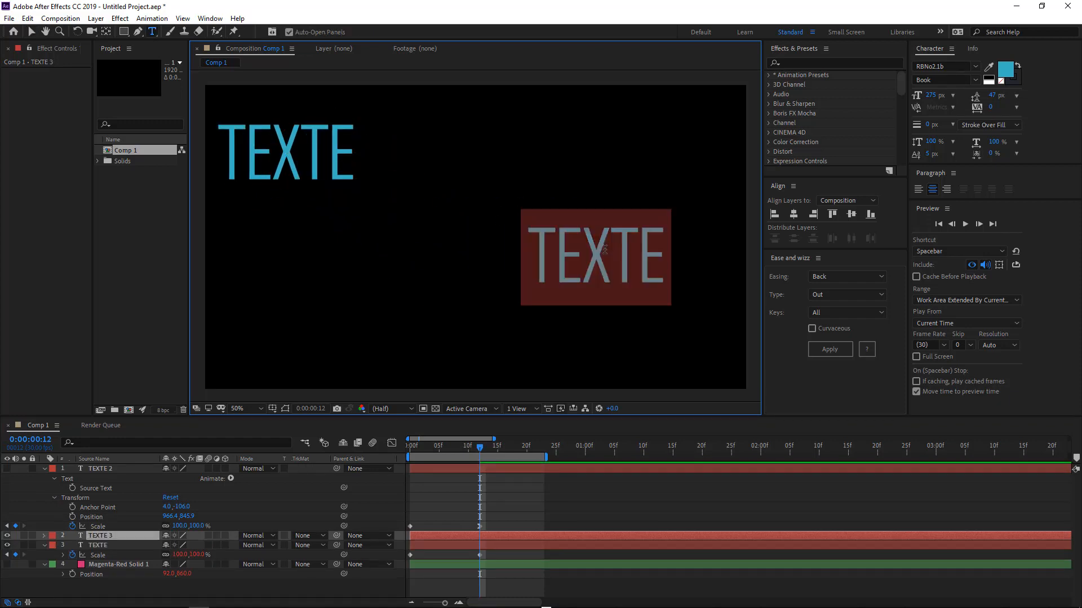
text(corne)
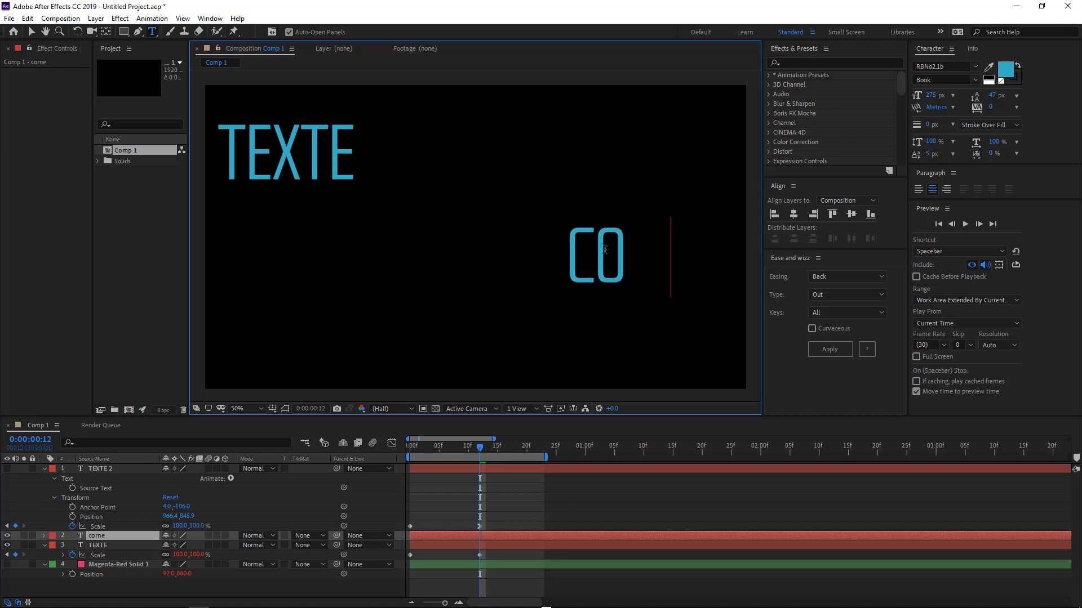
click(535, 474)
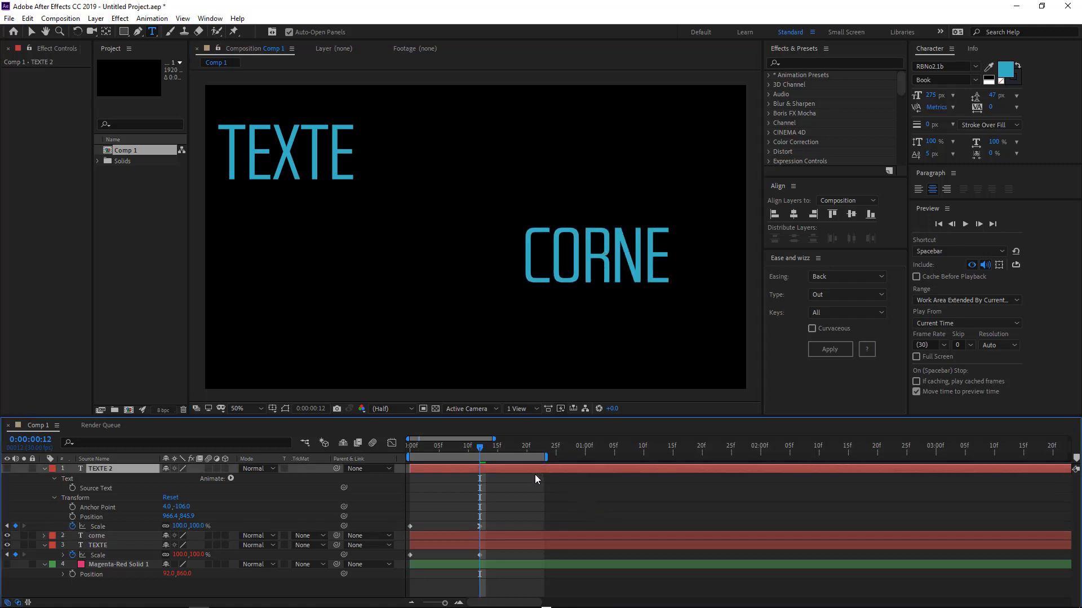
Slide the TEXTE 2 layer about two frames later in the timeline.
key(space)
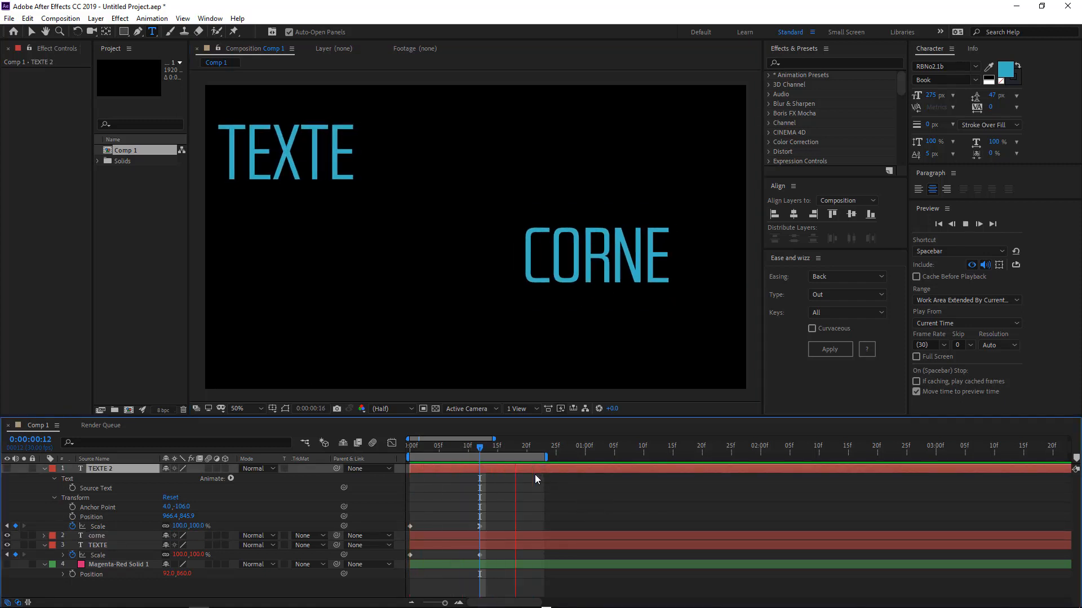
key(space)
drag(507, 467, 518, 468)
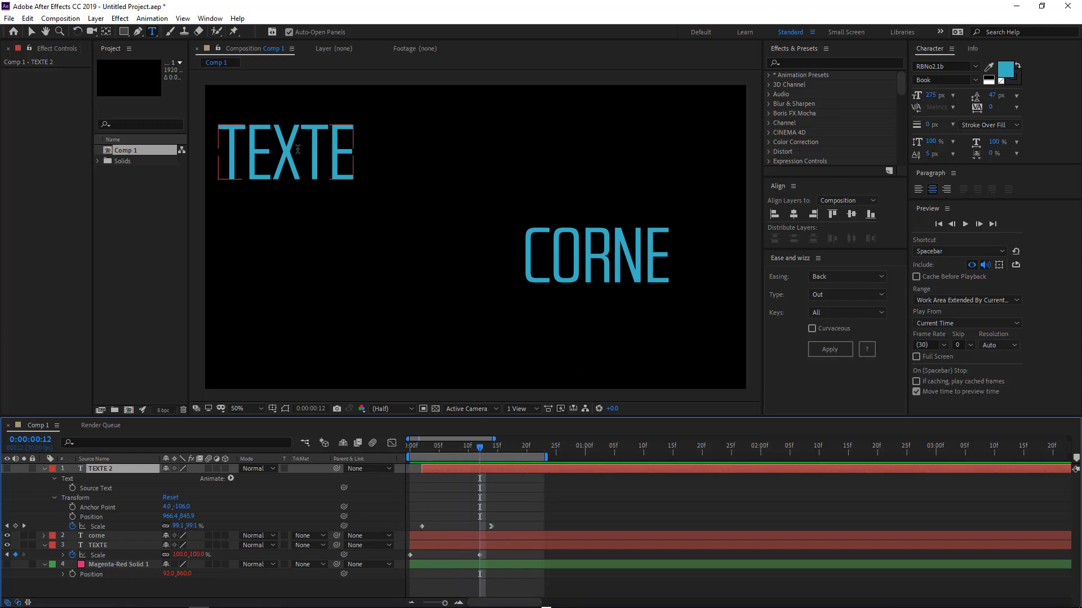
Reposition the texts so TEXTE sits above and left of CORNE near the frame centre.
key(v)
drag(285, 152, 404, 224)
drag(605, 284, 566, 310)
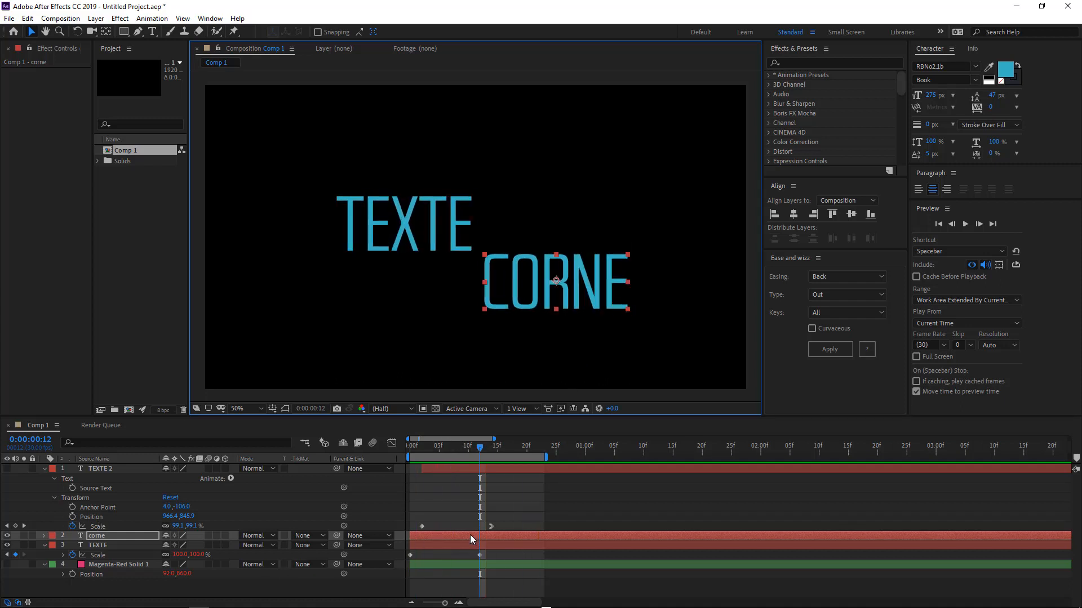
Shift the corne layer to start at about frame 5 and preview the staggered animation.
drag(471, 536, 500, 536)
key(space)
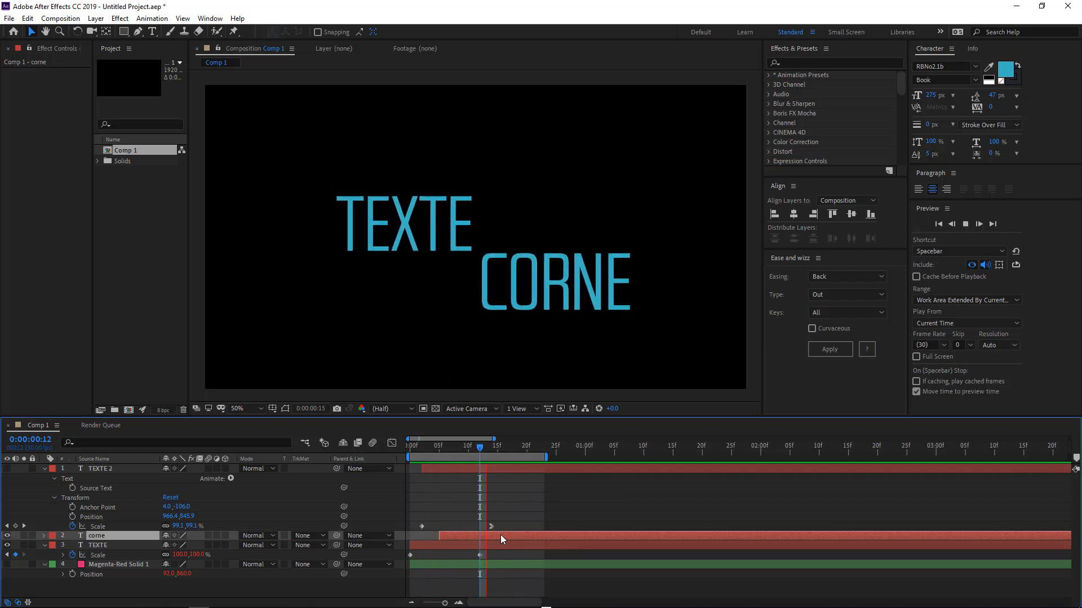
key(space)
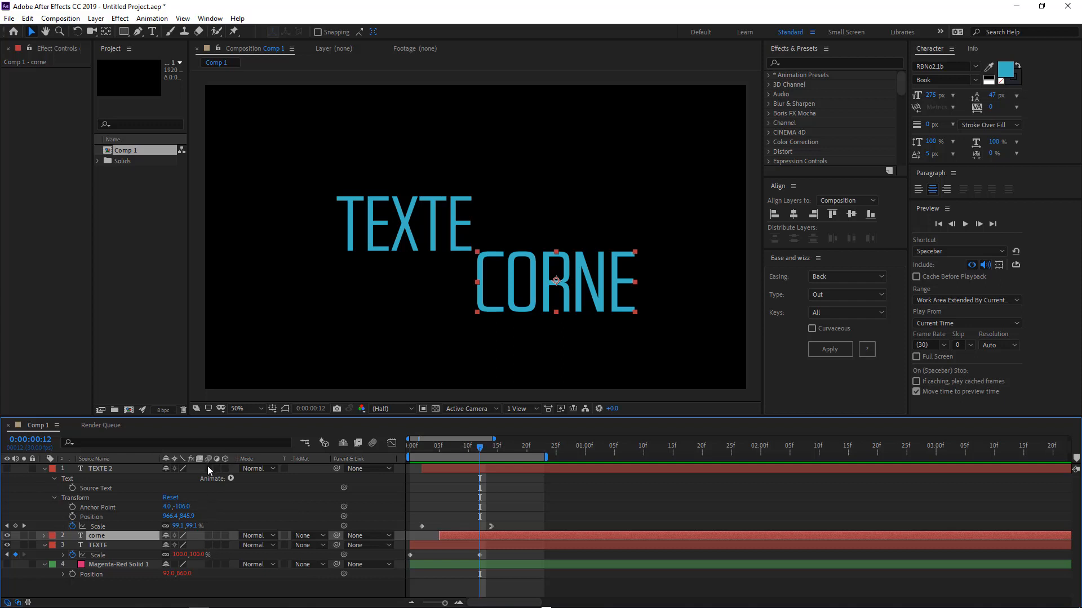
Enable motion blur for the composition and preview the result.
click(374, 443)
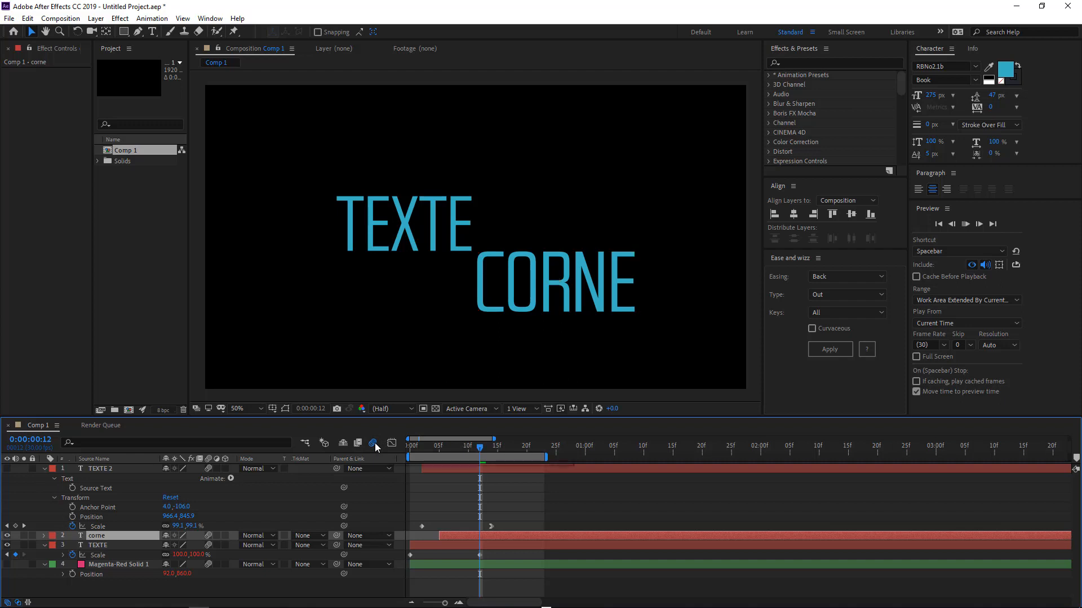
key(space)
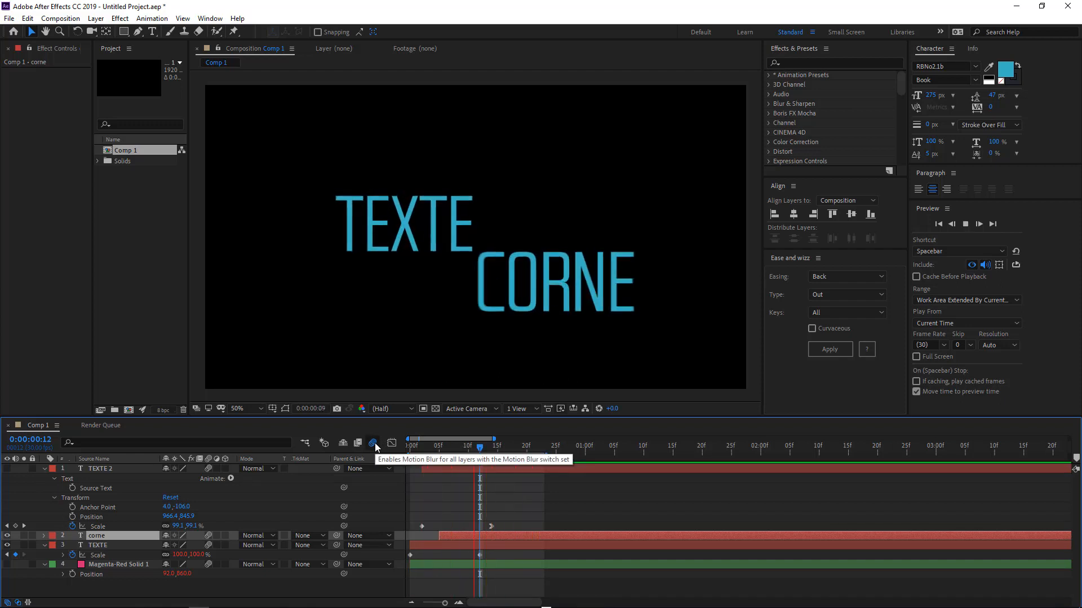
key(space)
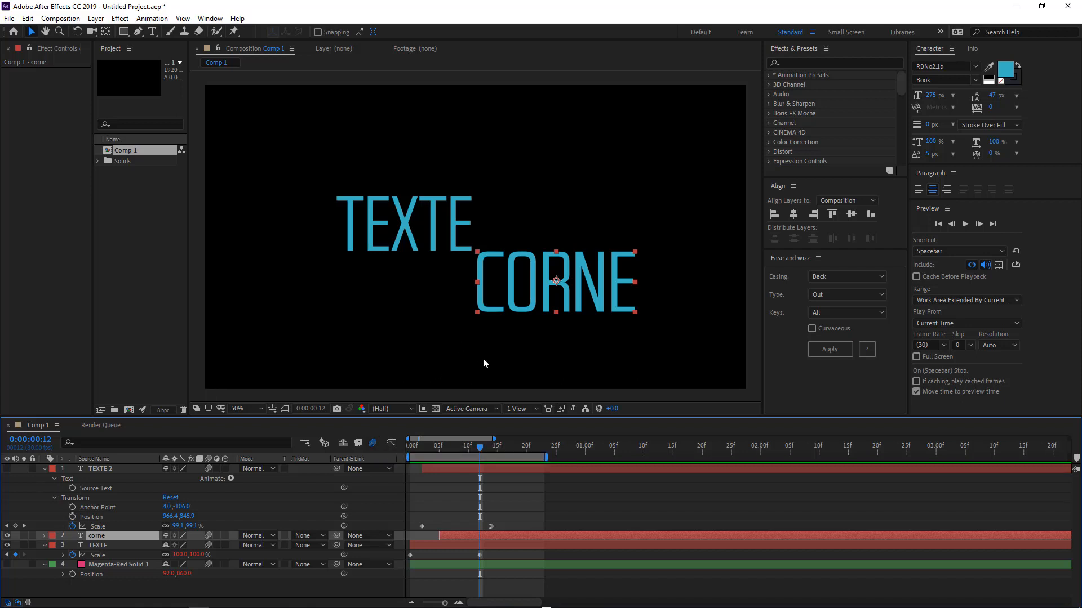
Choose a different easing type in the Ease and Wizz panel.
click(835, 275)
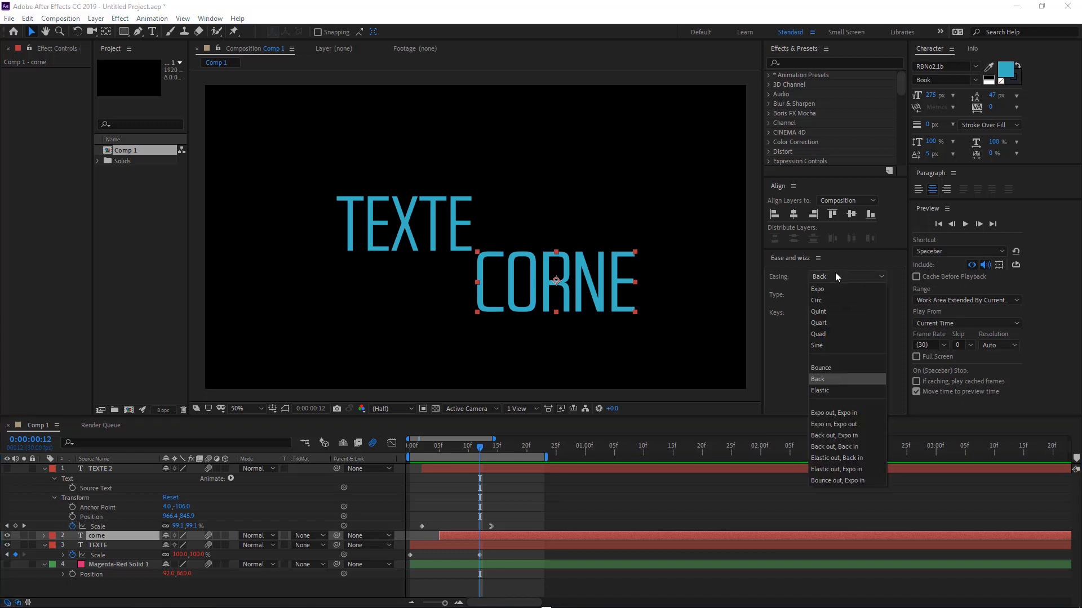
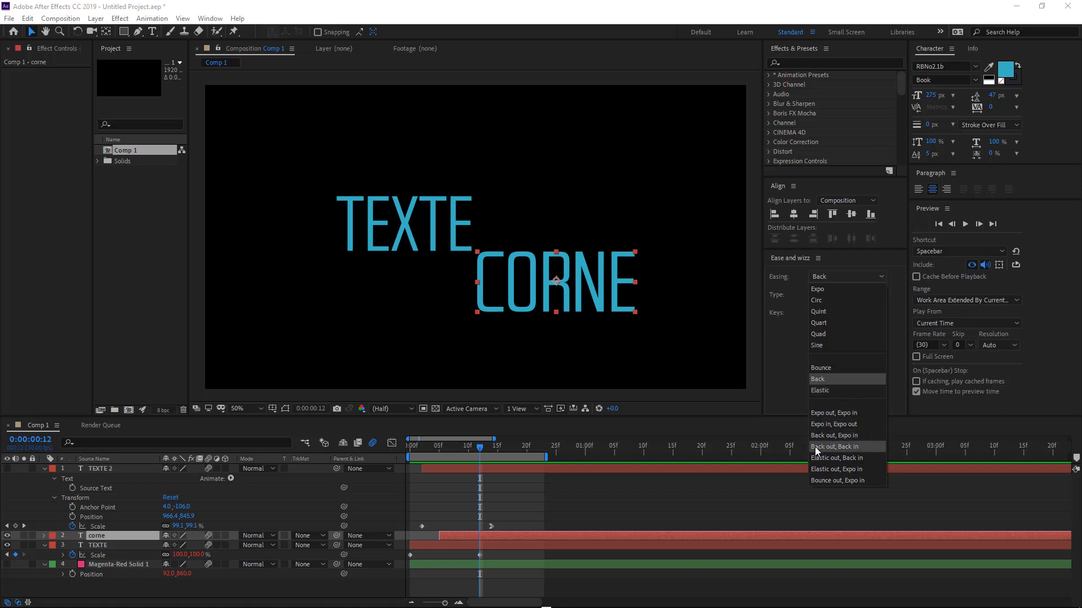
Pick the Elastic out, Back in easing type and preview the composition.
click(850, 458)
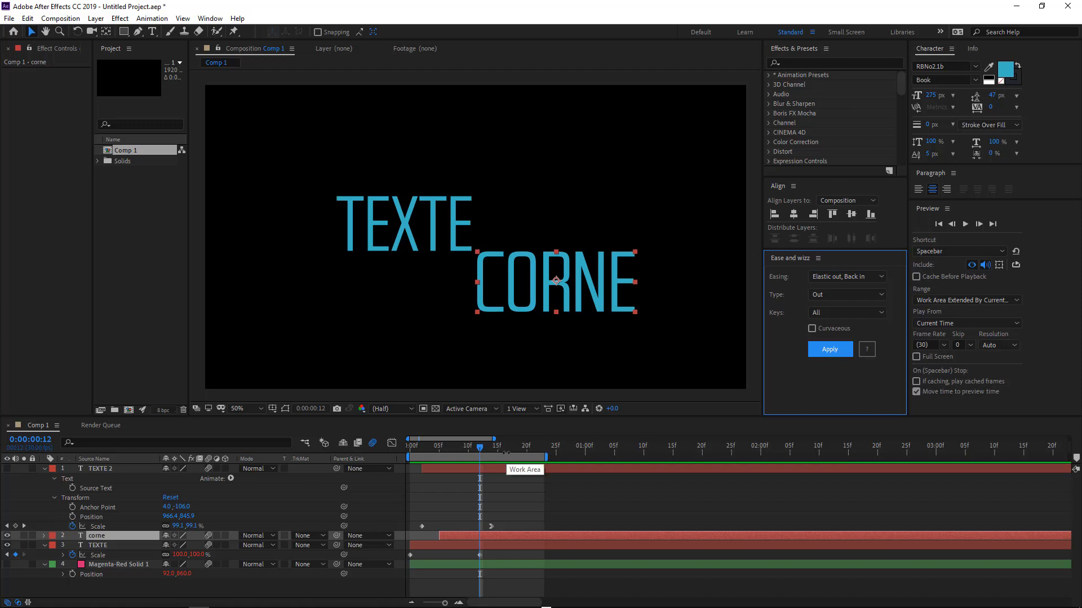
key(space)
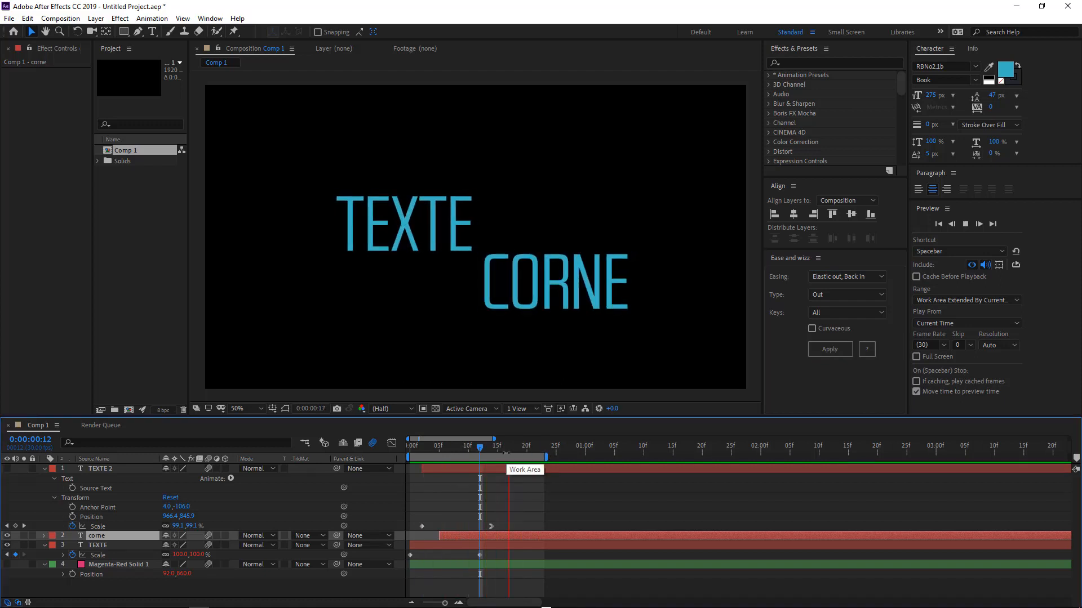
Reveal the corne layer's Scale keyframes and move its last keyframe later in time.
click(496, 535)
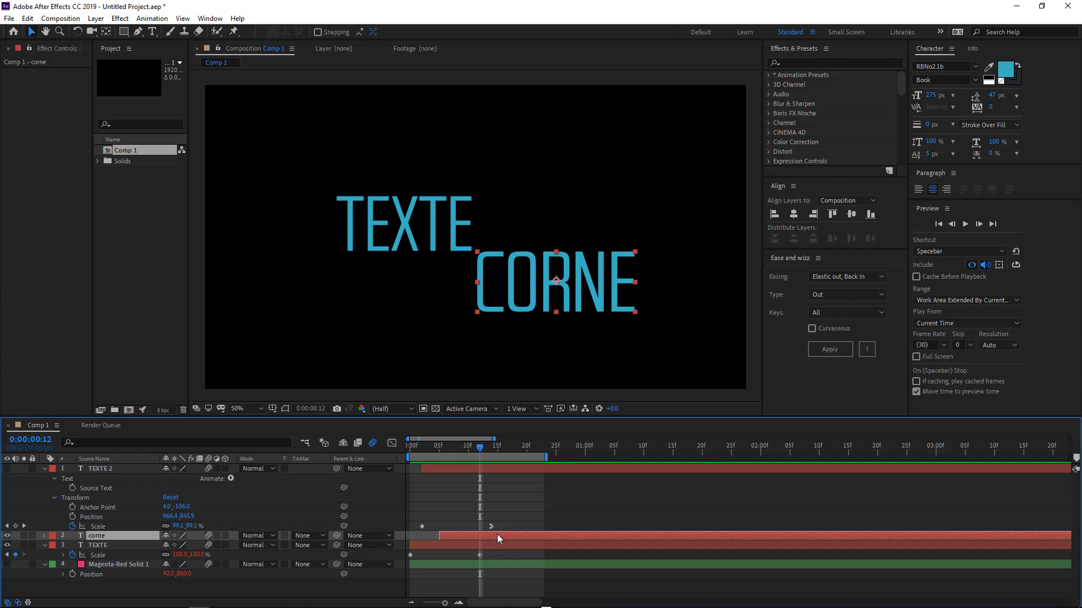
key(u)
drag(509, 545, 666, 545)
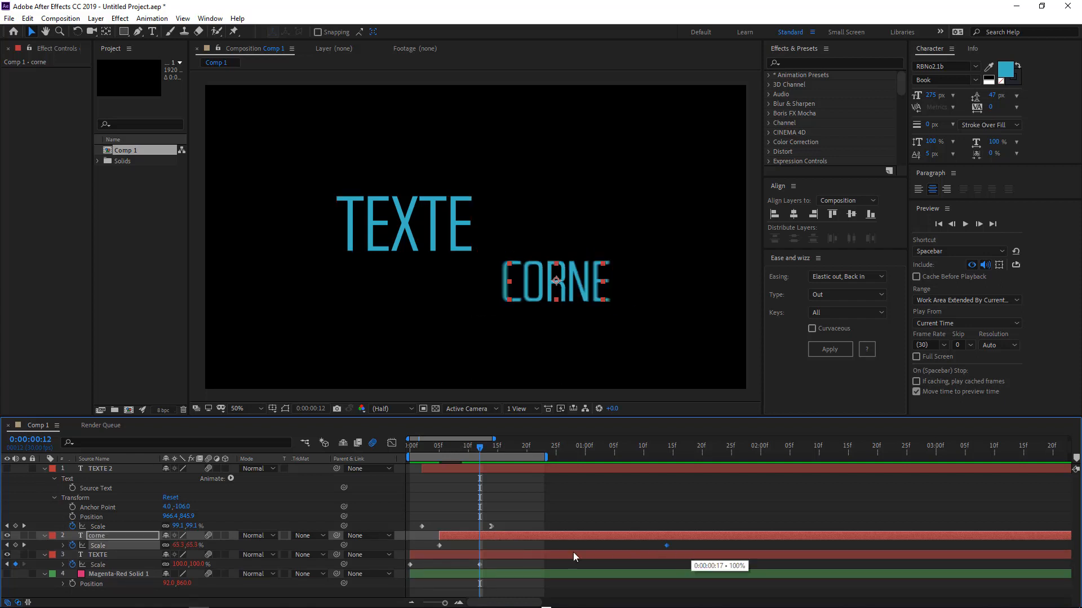
Hide the TEXTE layer and preview the CORNE animation alone.
click(7, 555)
key(space)
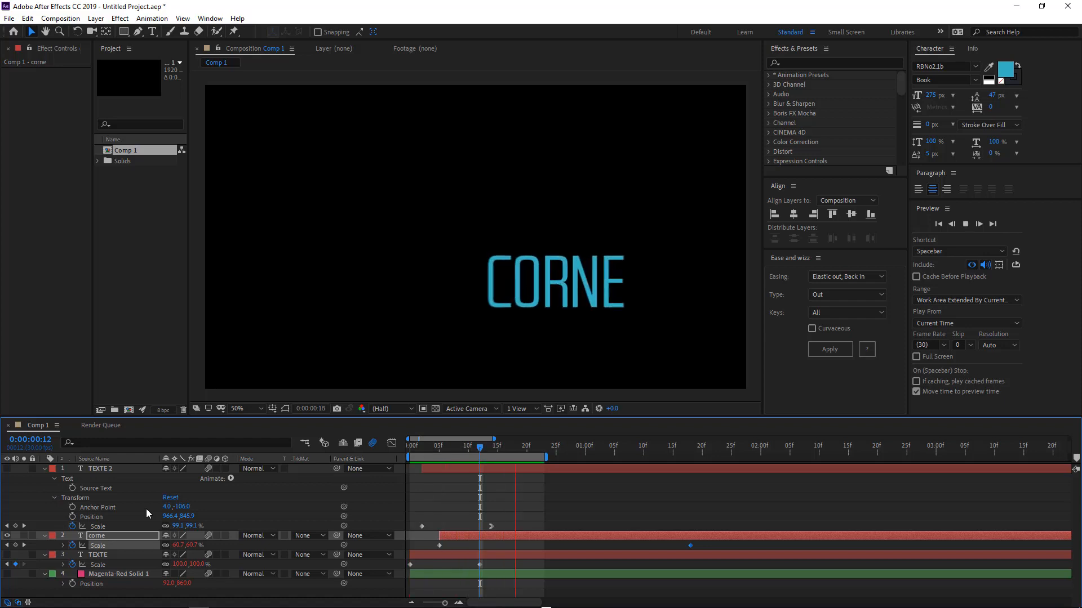
key(space)
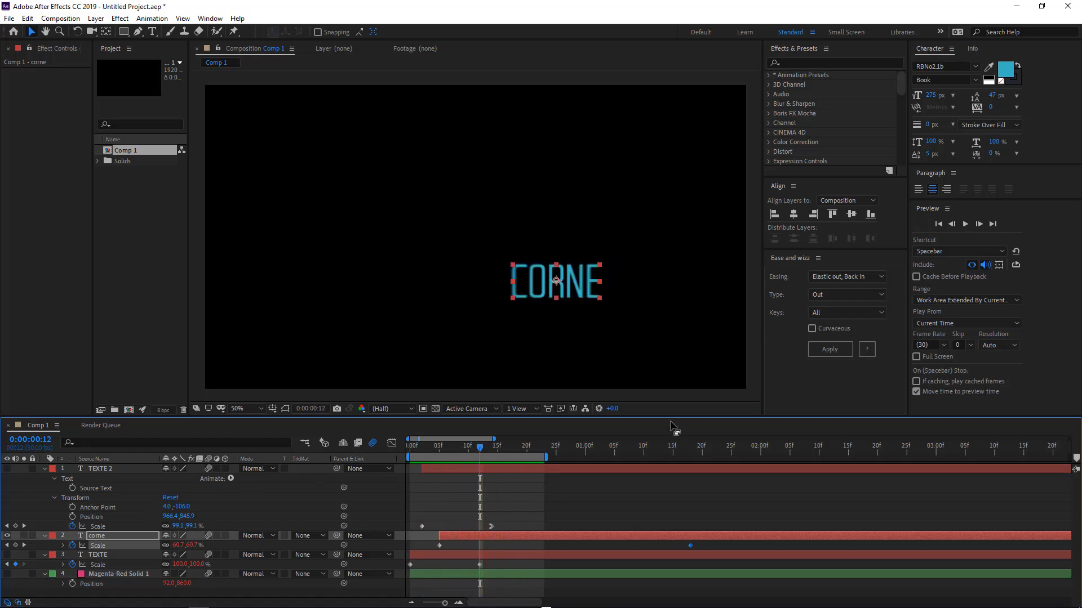
Apply the Elastic out, Back in easing to the corne keyframes and preview it.
click(829, 349)
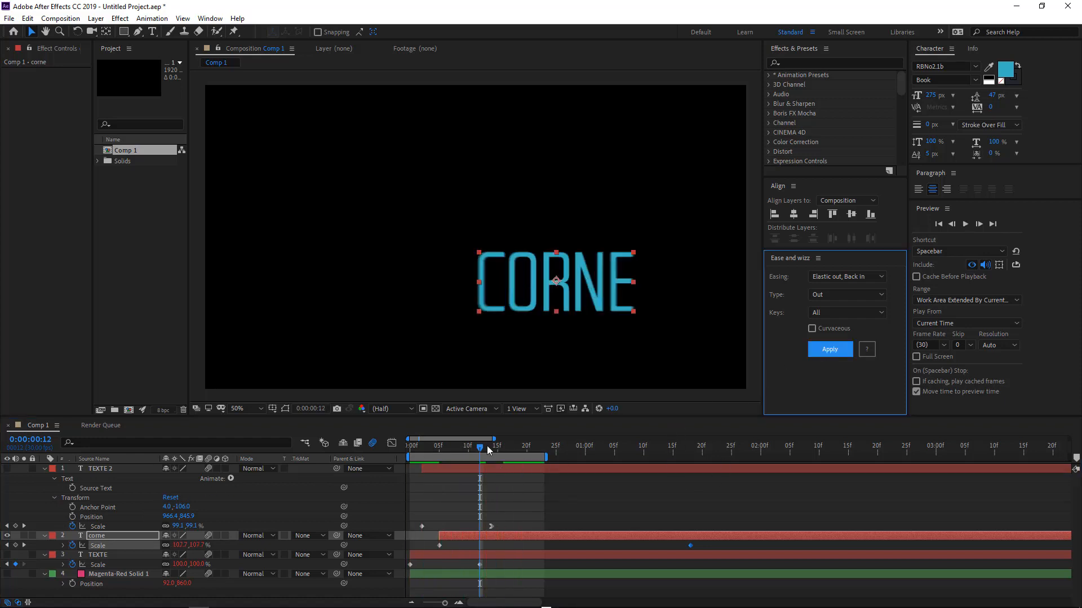
drag(423, 451, 579, 468)
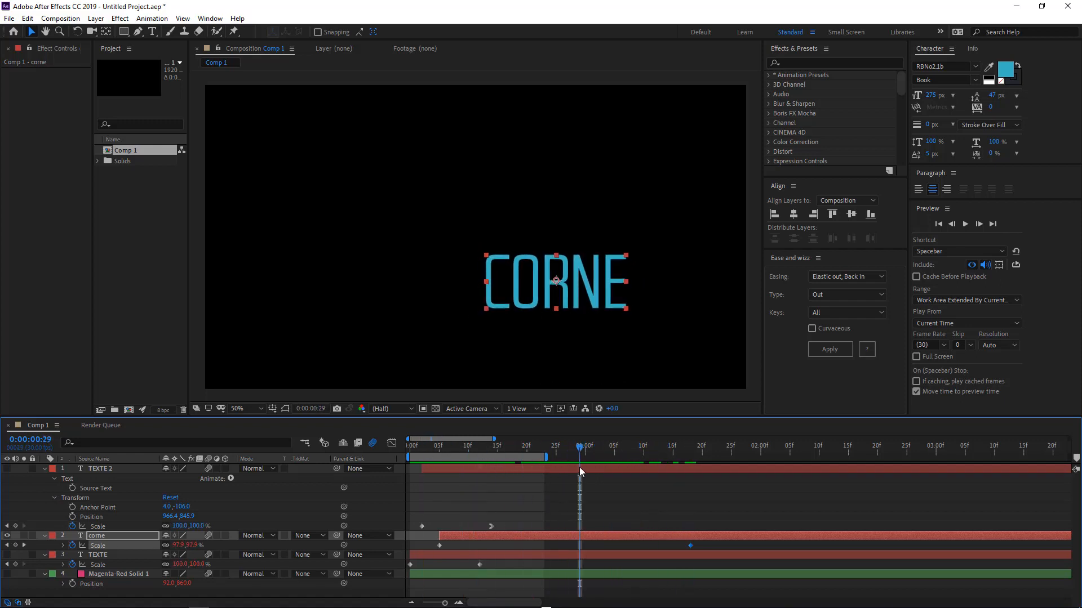
key(space)
key(space)
Hide the corne layer, show the Magenta-Red Solid 1 layer, select it and return to the first frame.
click(8, 536)
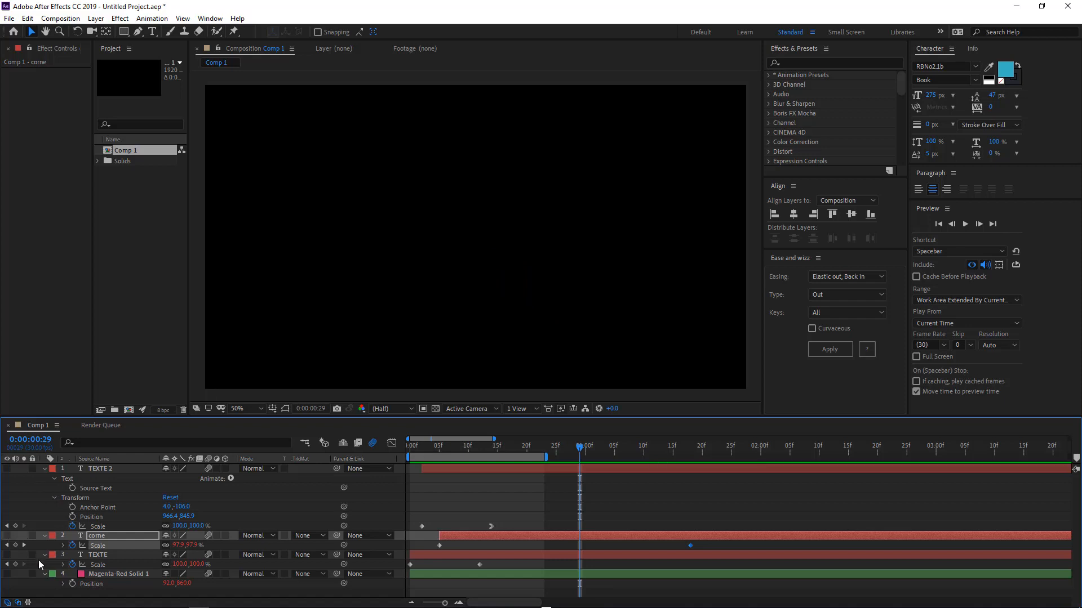
click(8, 574)
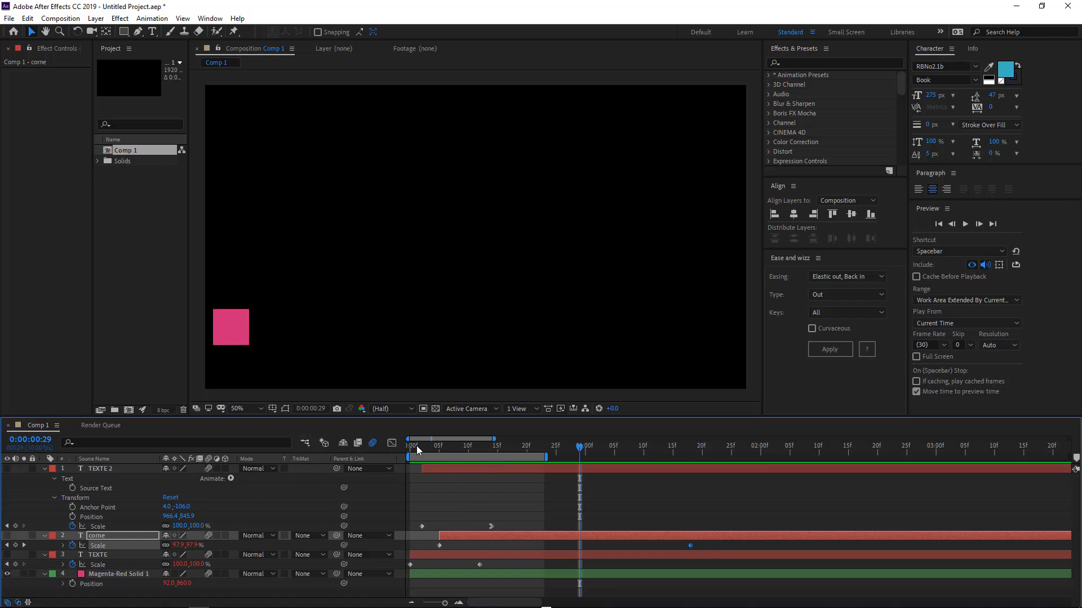
drag(417, 445, 526, 446)
click(155, 564)
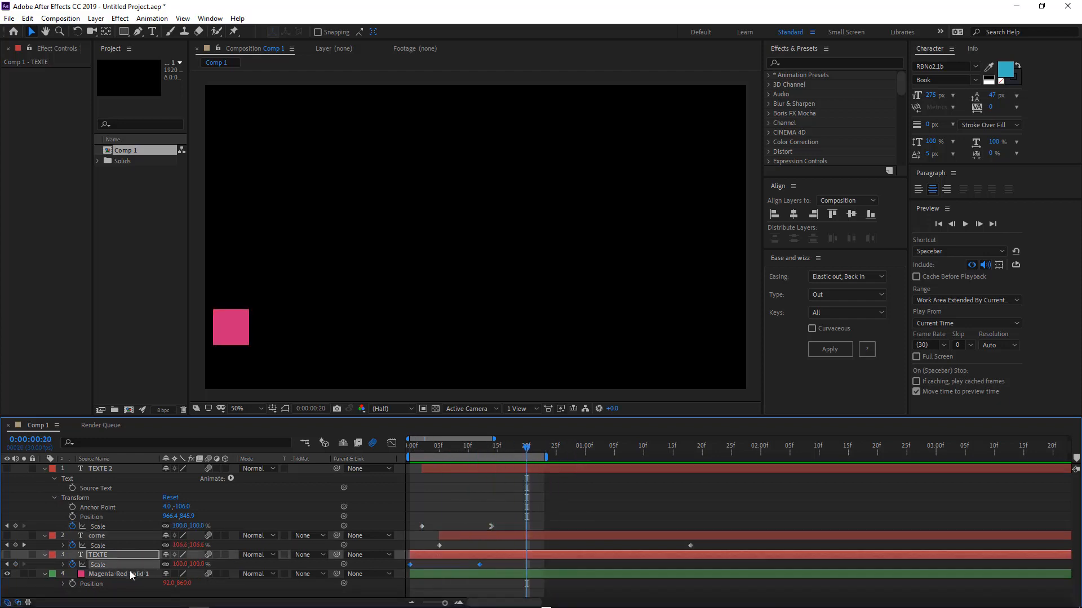
click(131, 574)
key(Home)
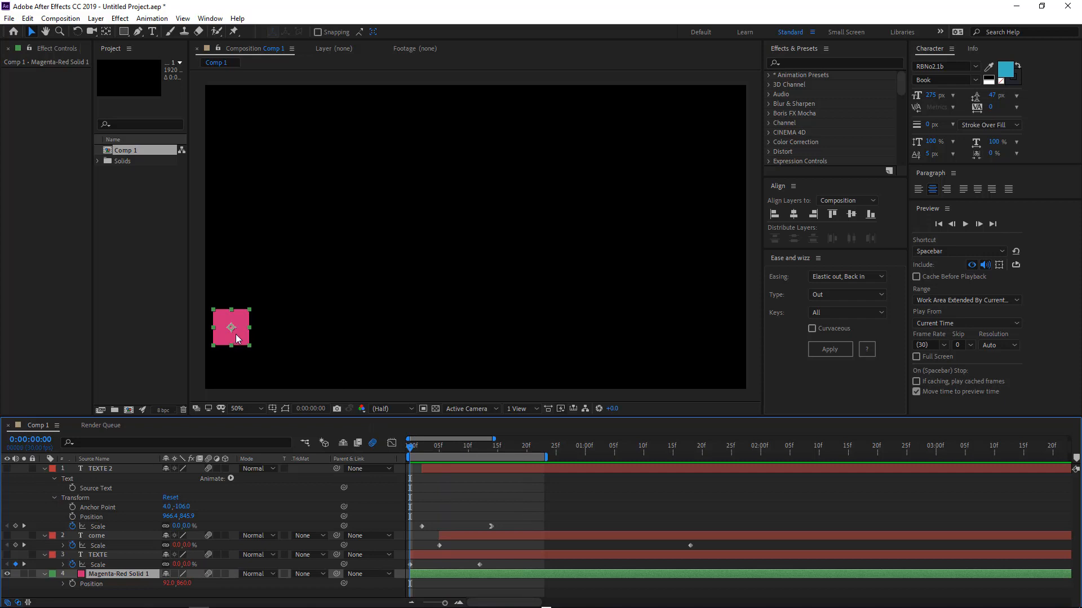
Move the magenta square up to the left of the frame and enable keyframing on its Position.
drag(237, 339, 260, 239)
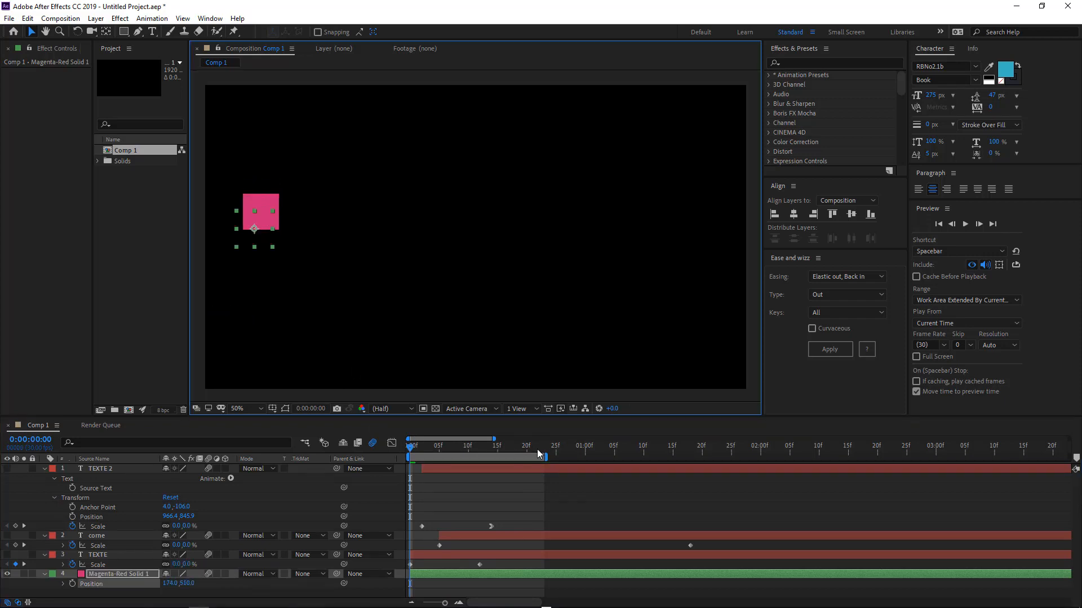
click(579, 448)
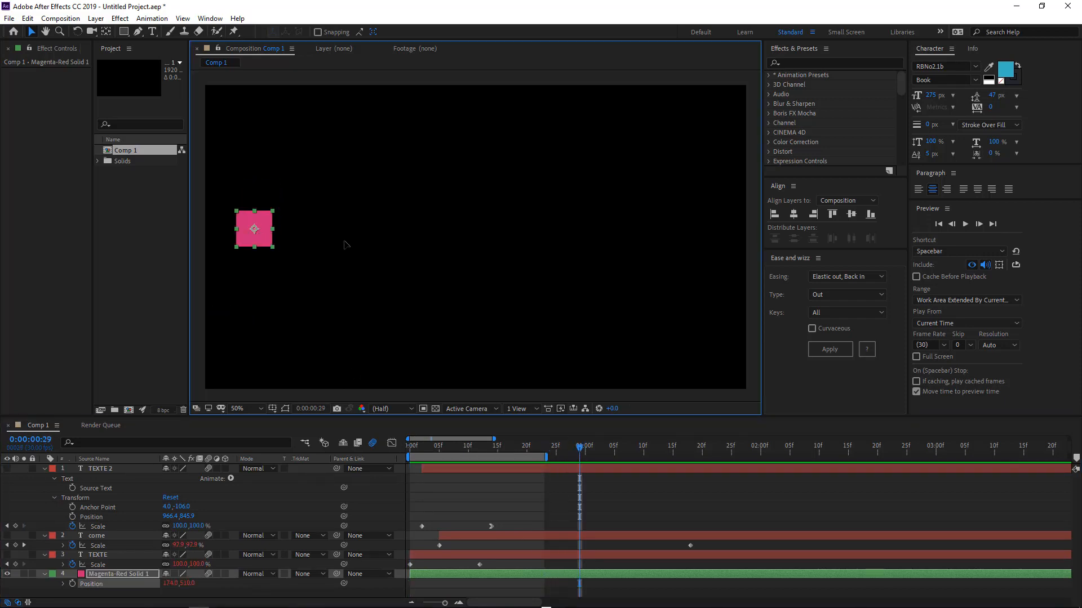
drag(257, 233, 593, 229)
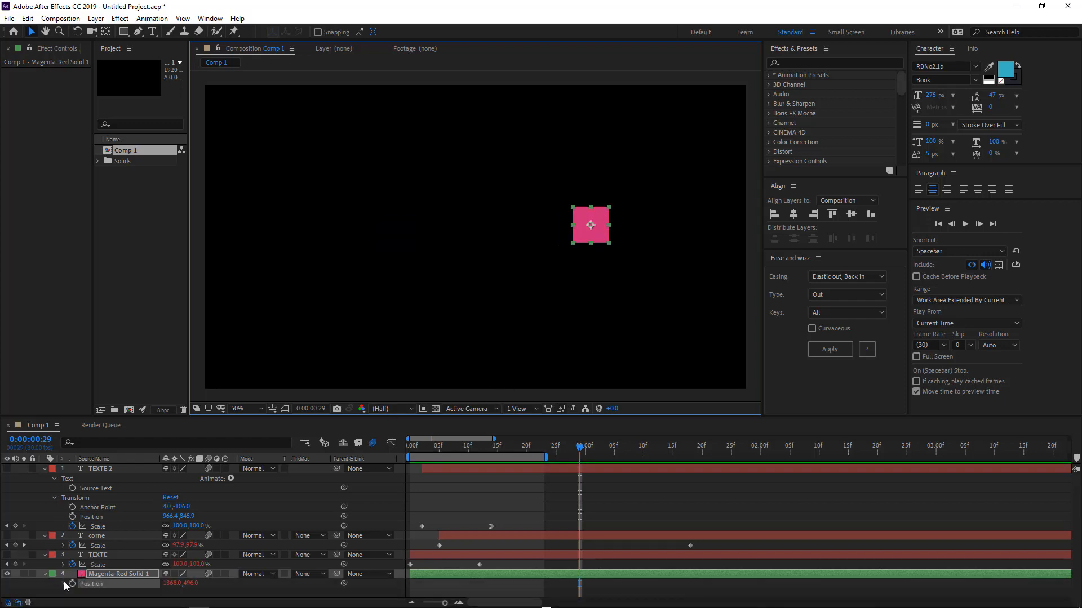
click(73, 584)
drag(586, 231, 277, 222)
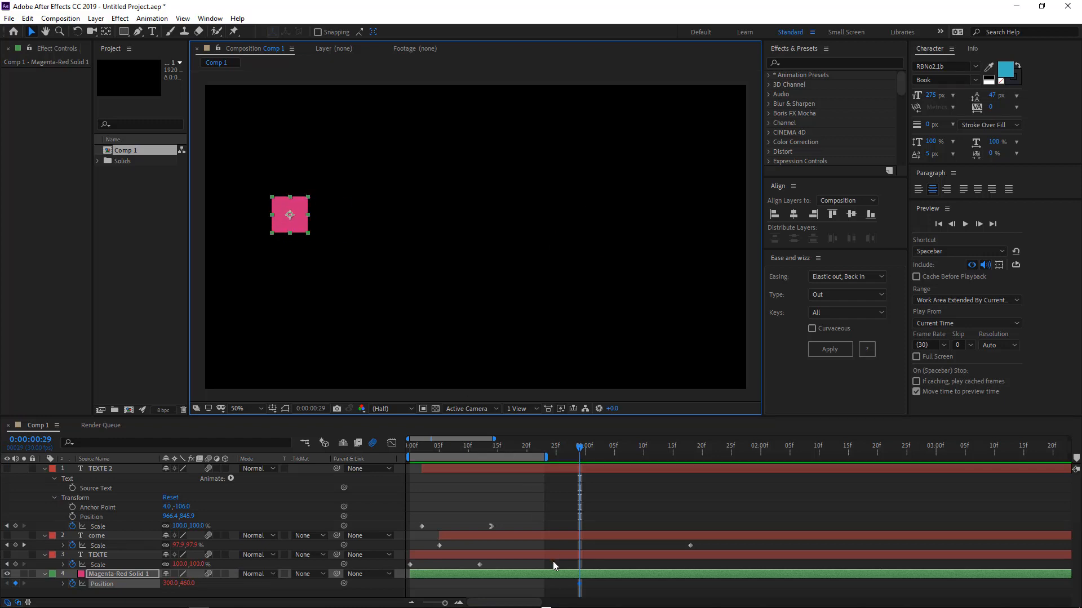
Set the first Position keyframe at frame 0 and slide the square right to 1464,460 at frame 29.
key(u)
key(p)
click(581, 587)
drag(418, 586, 411, 586)
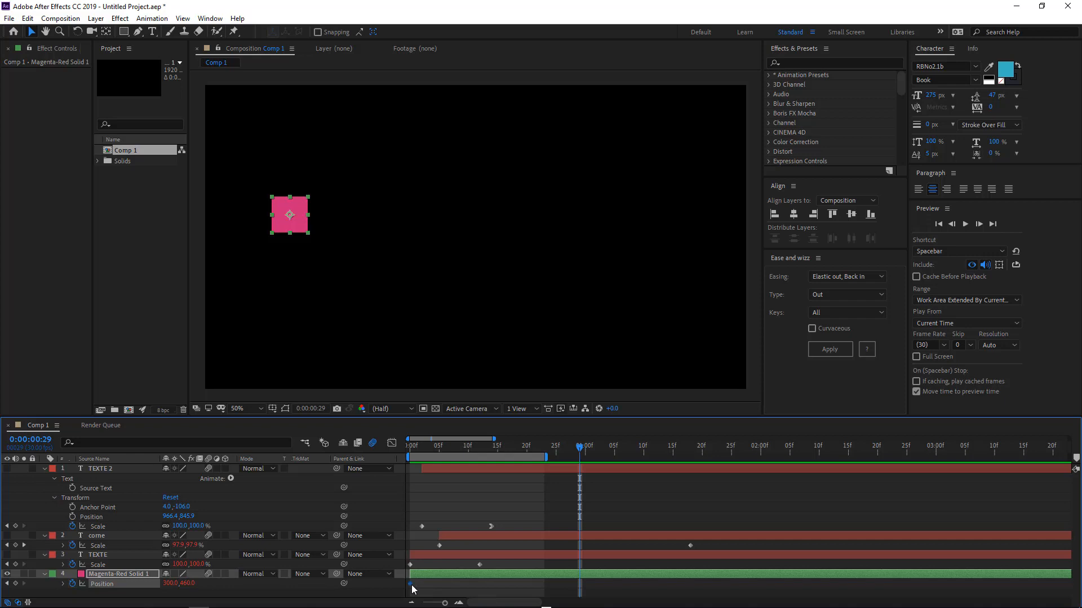
drag(283, 199, 611, 199)
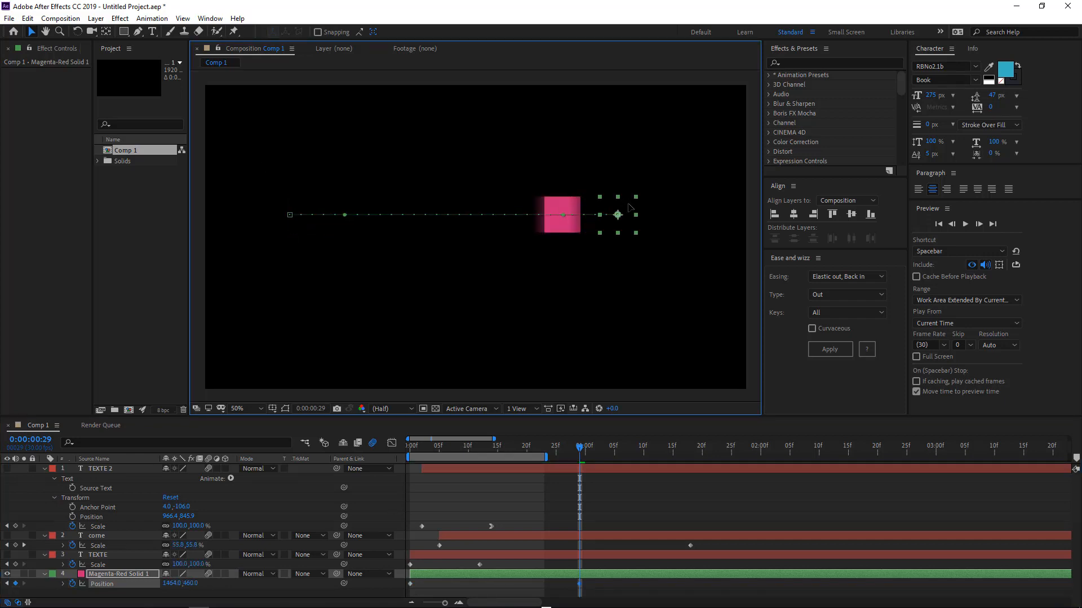
Apply the Elastic out, Back in easing to the square's Position keyframes.
click(824, 278)
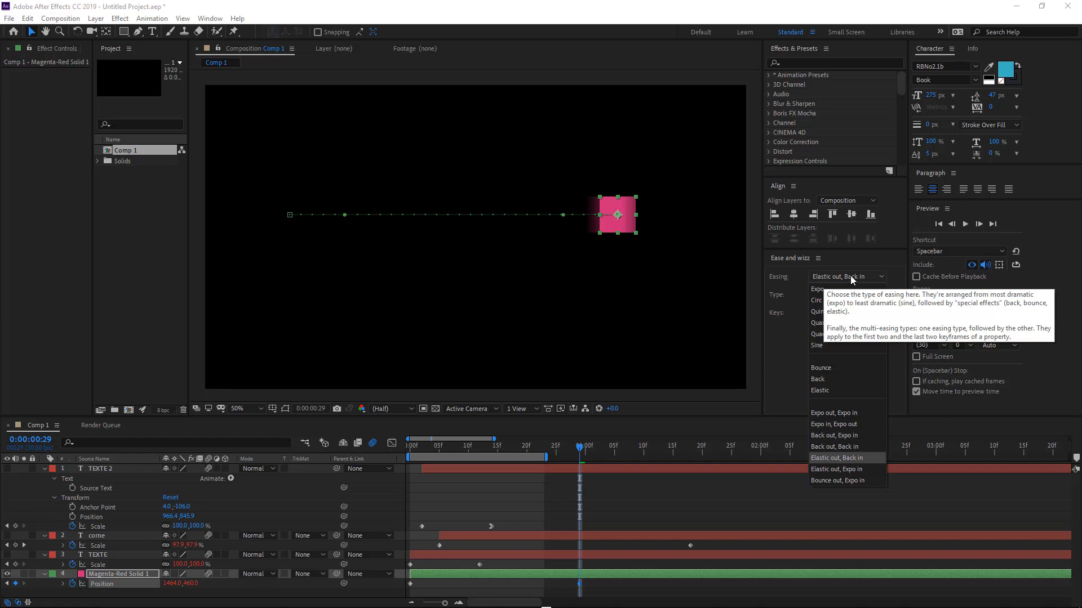
click(776, 285)
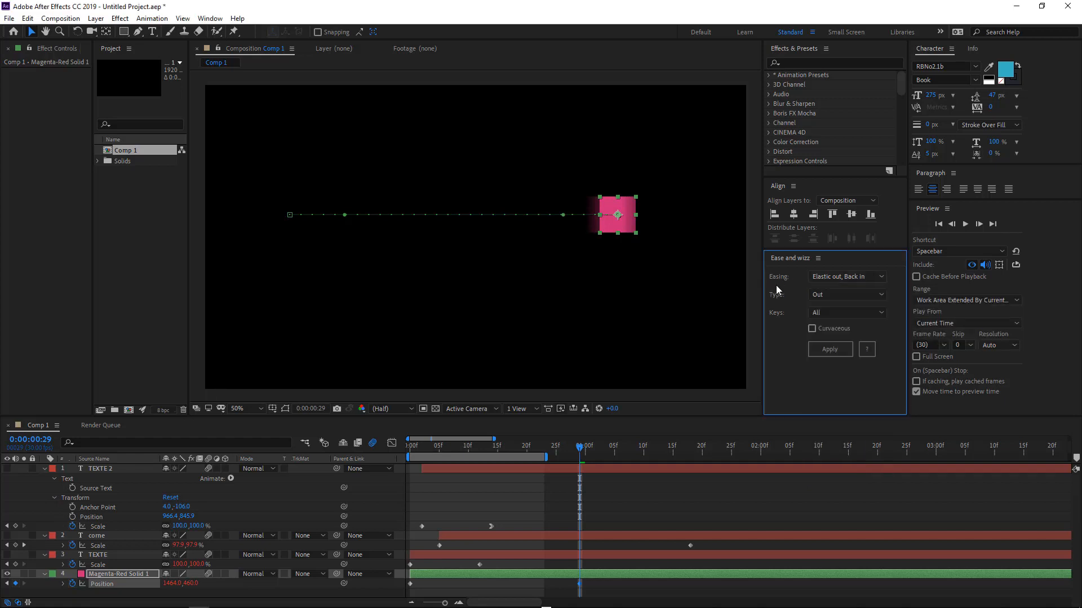
click(828, 354)
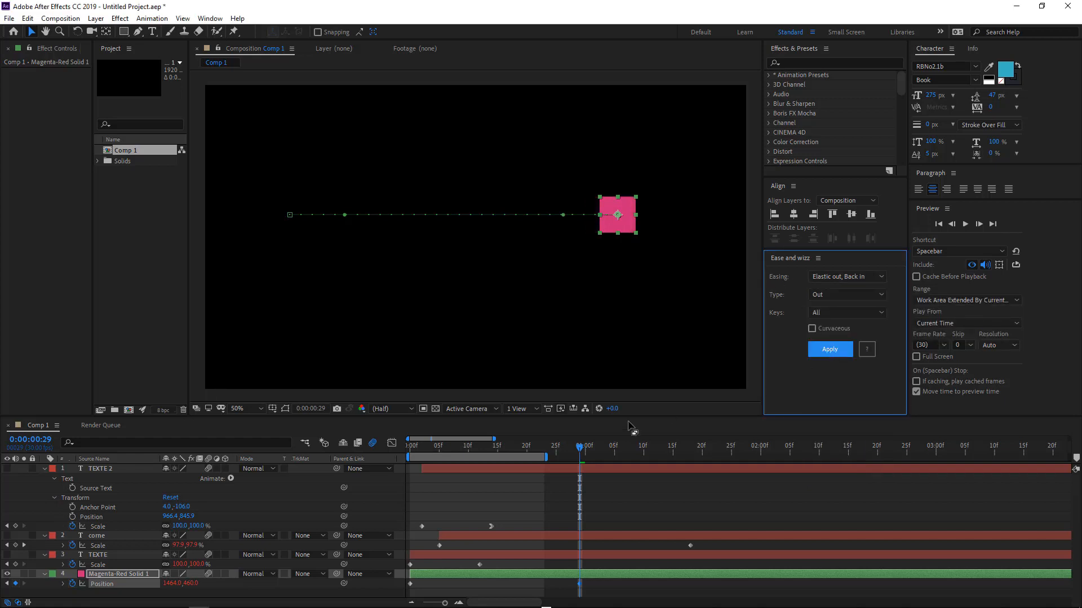
Change the easing Type to In + Out, apply it and preview the square's motion.
click(831, 295)
click(831, 306)
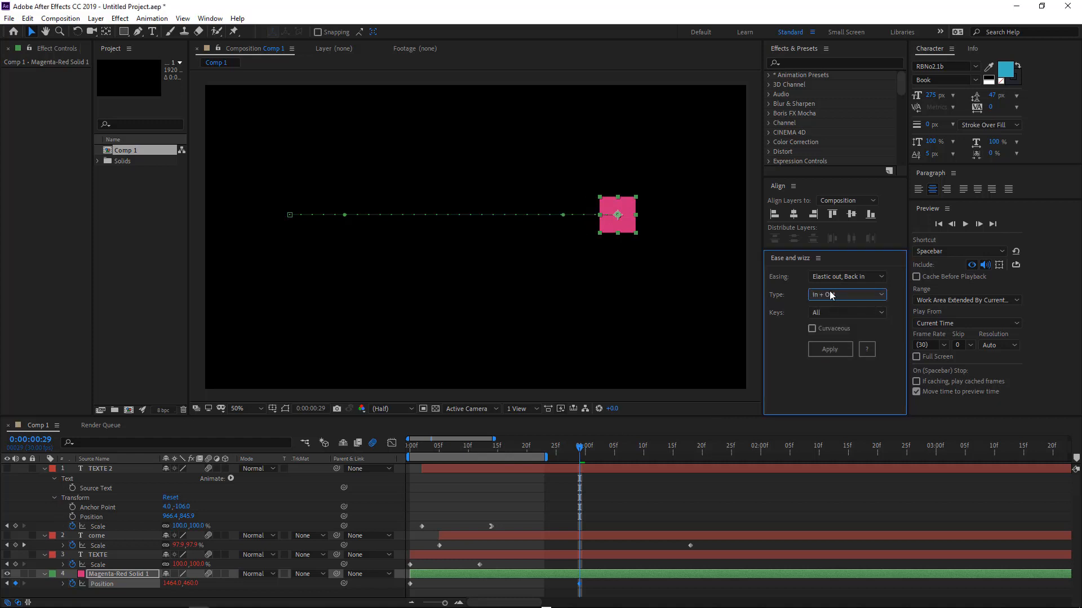
click(825, 349)
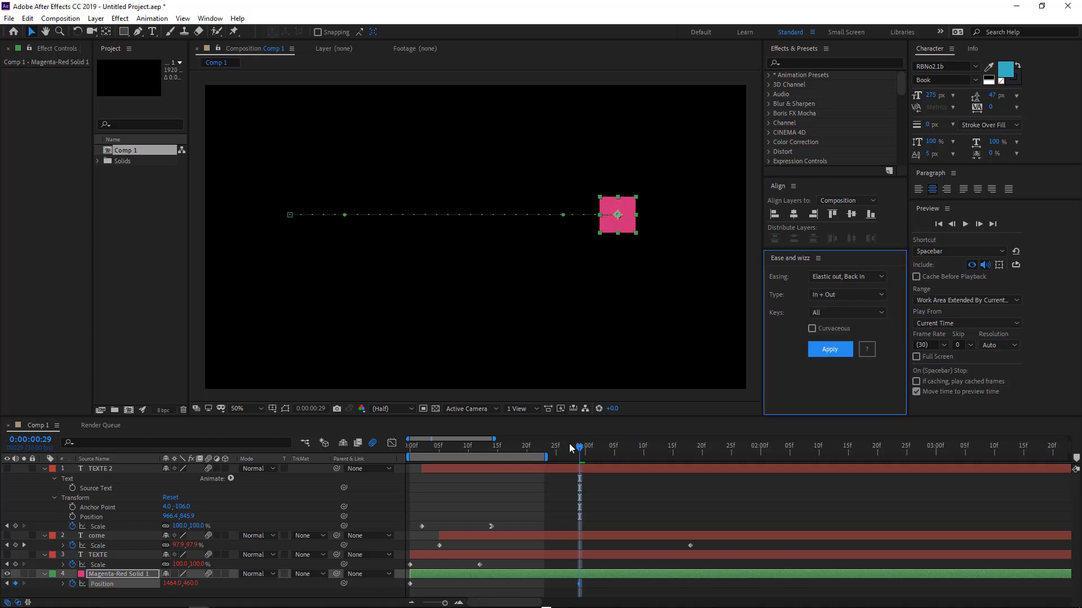
key(space)
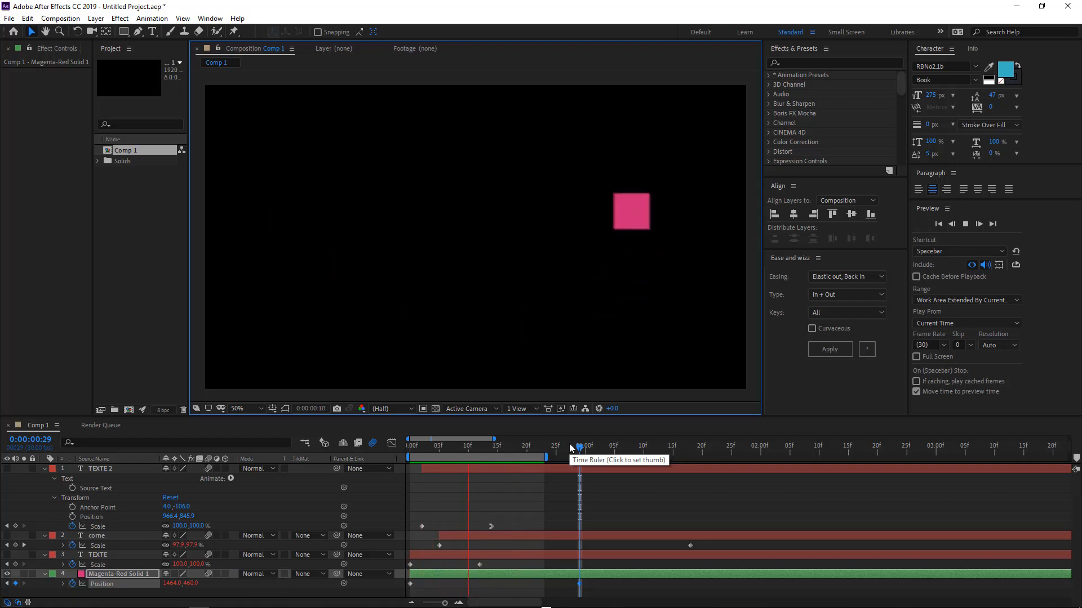
key(space)
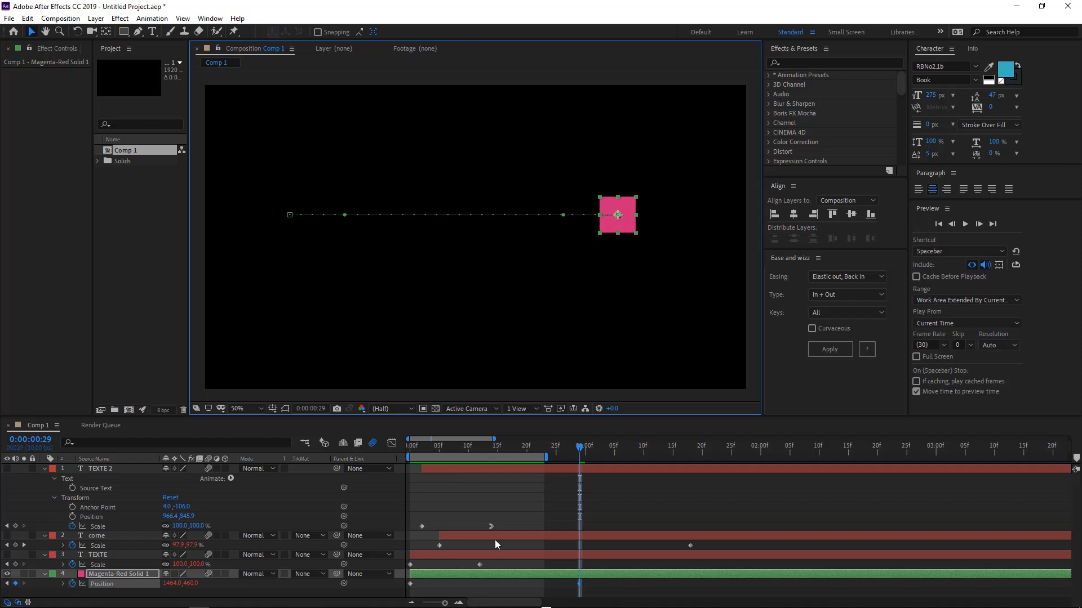
Reveal and delete the easing expression on the square's Position property.
drag(425, 452, 549, 448)
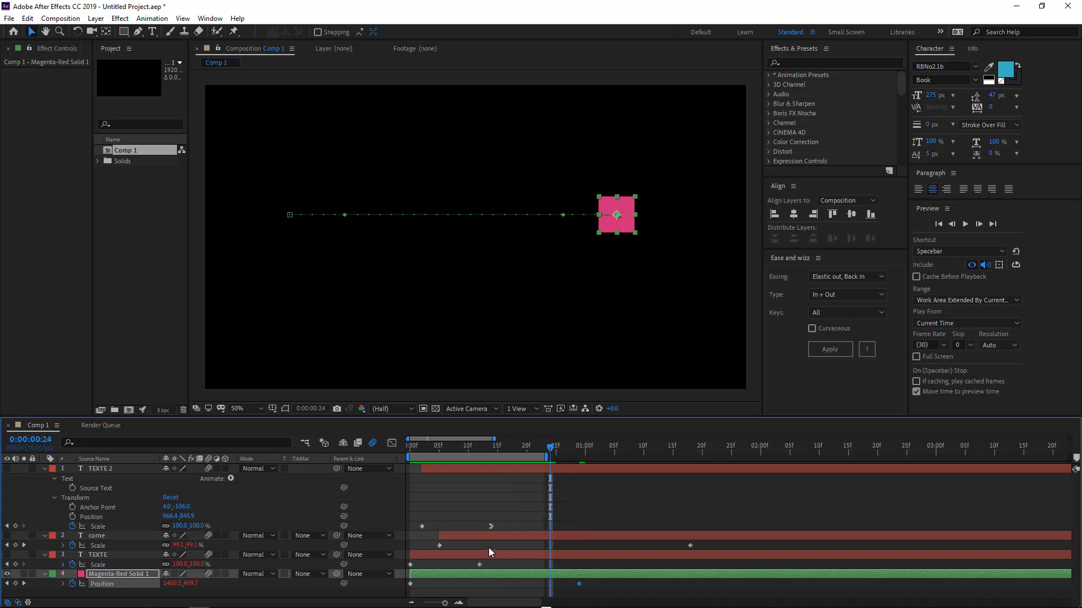
key(e)
key(e)
scroll(507, 532, down, 3)
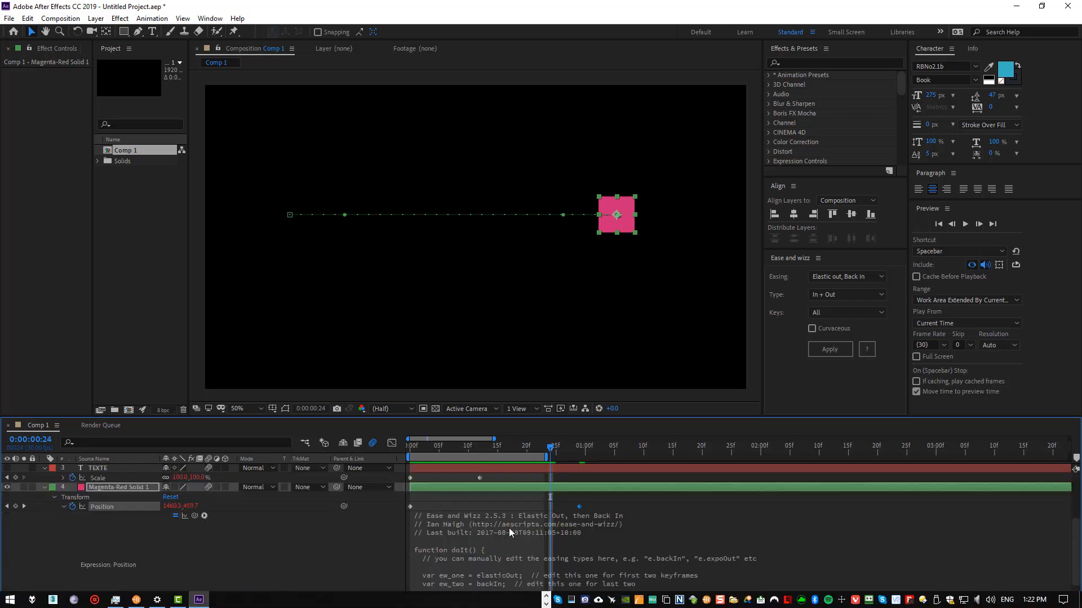
scroll(501, 527, up, 1)
click(480, 589)
key(BackSpace)
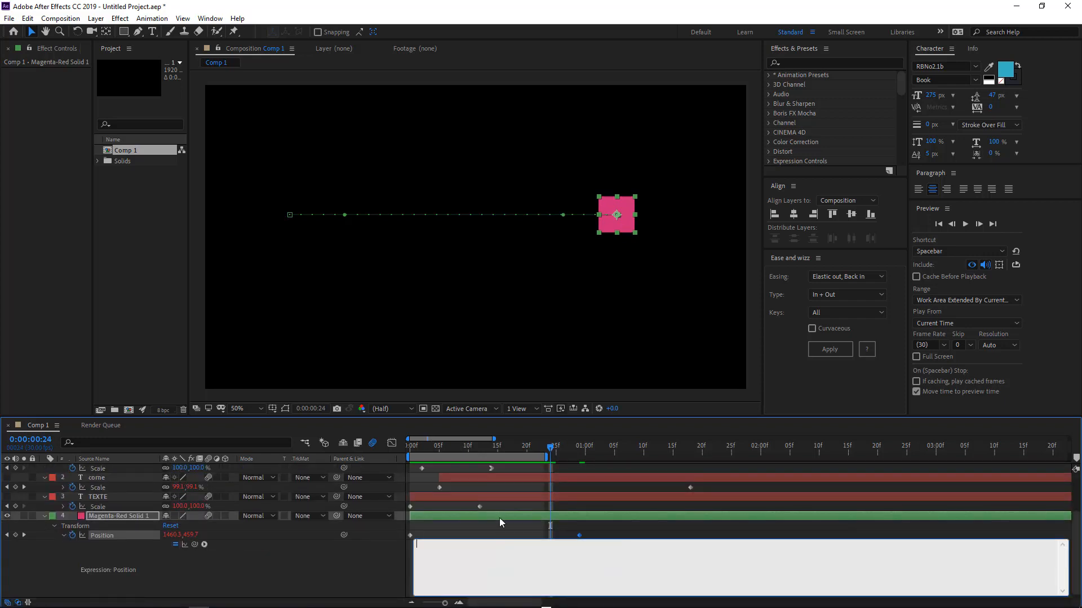
click(411, 261)
Bend the square's motion path into a curve by dragging its keyframes' Bezier handles.
click(503, 573)
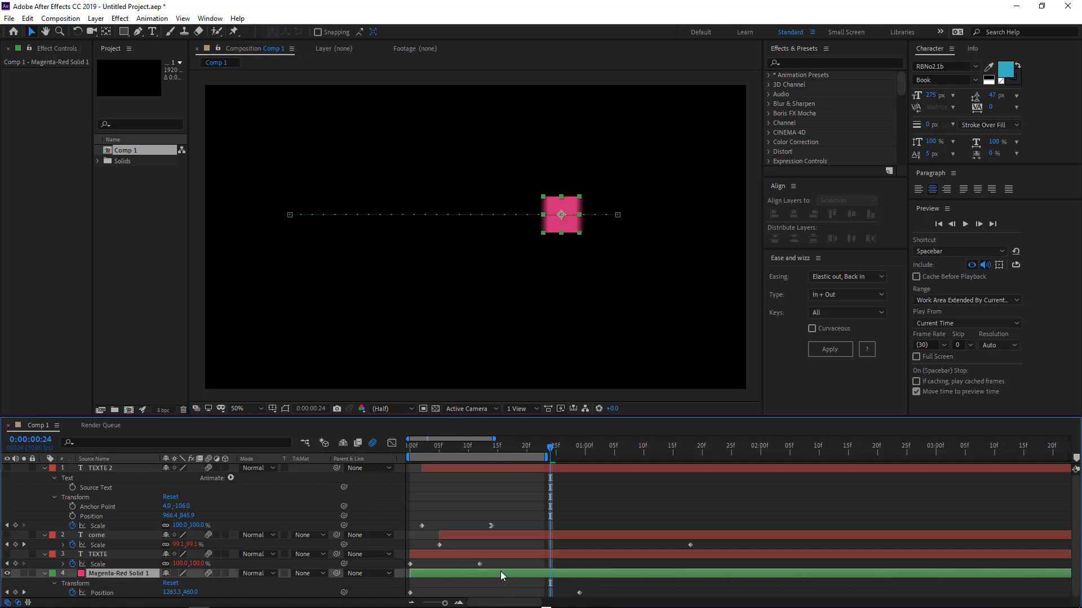
click(617, 215)
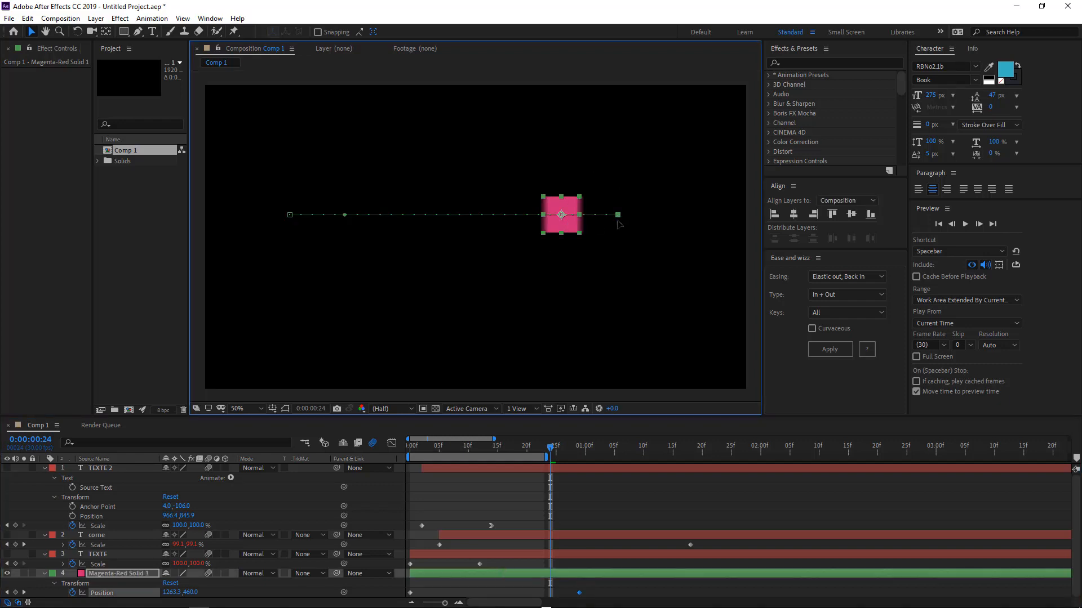
drag(618, 217, 542, 371)
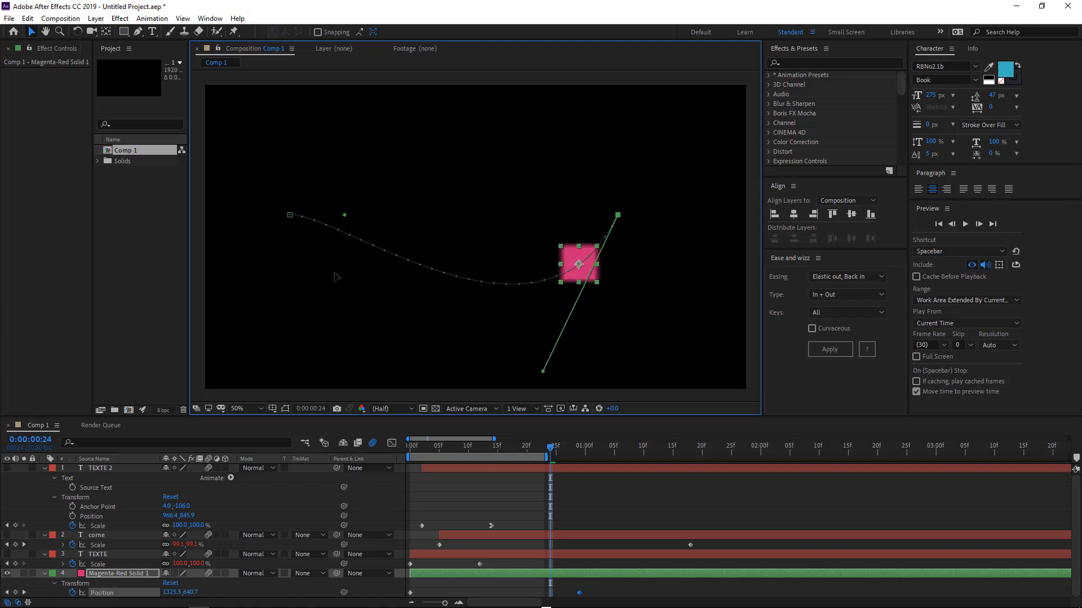
drag(335, 276, 498, 367)
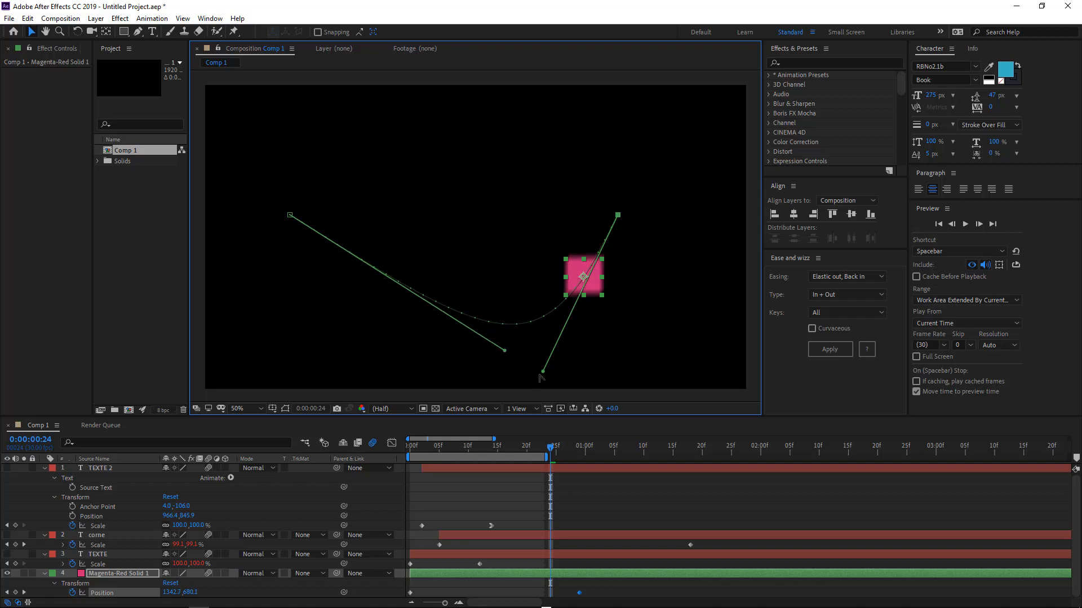
drag(542, 371, 624, 324)
Preview the square moving along the curved path.
key(space)
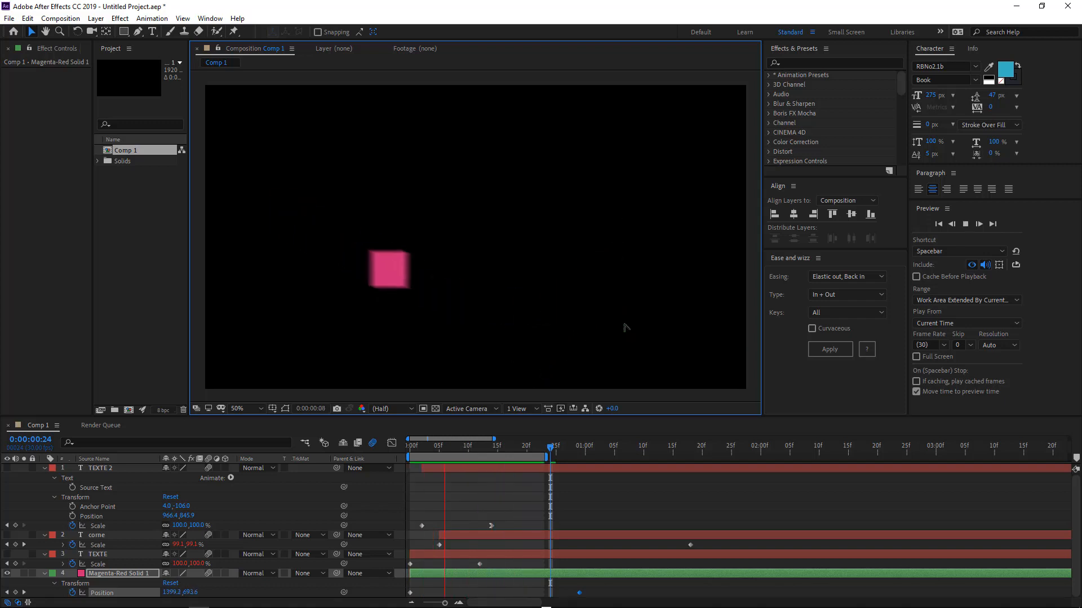
key(space)
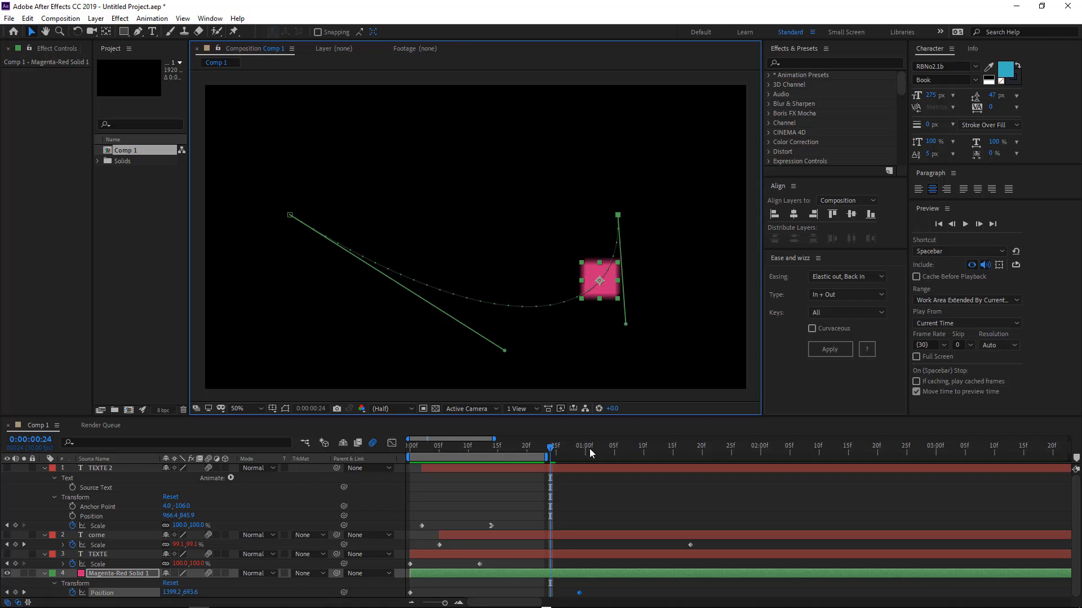
drag(589, 448, 643, 453)
key(space)
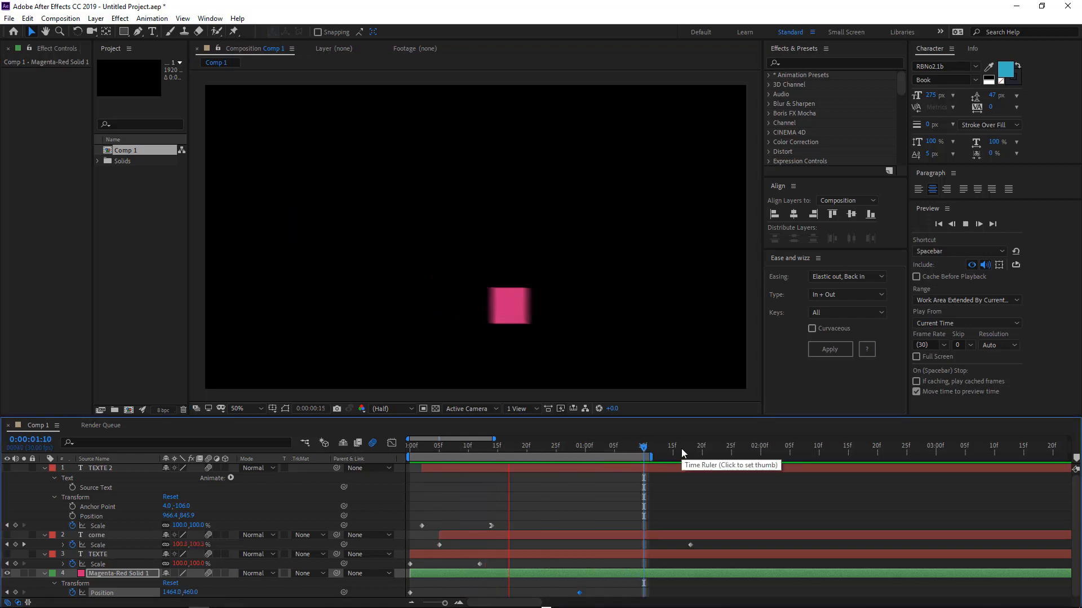
Apply Easy Ease In to the square's last Position keyframe and adjust its speed curve in the Graph Editor.
right_click(579, 593)
mouse_move(614, 587)
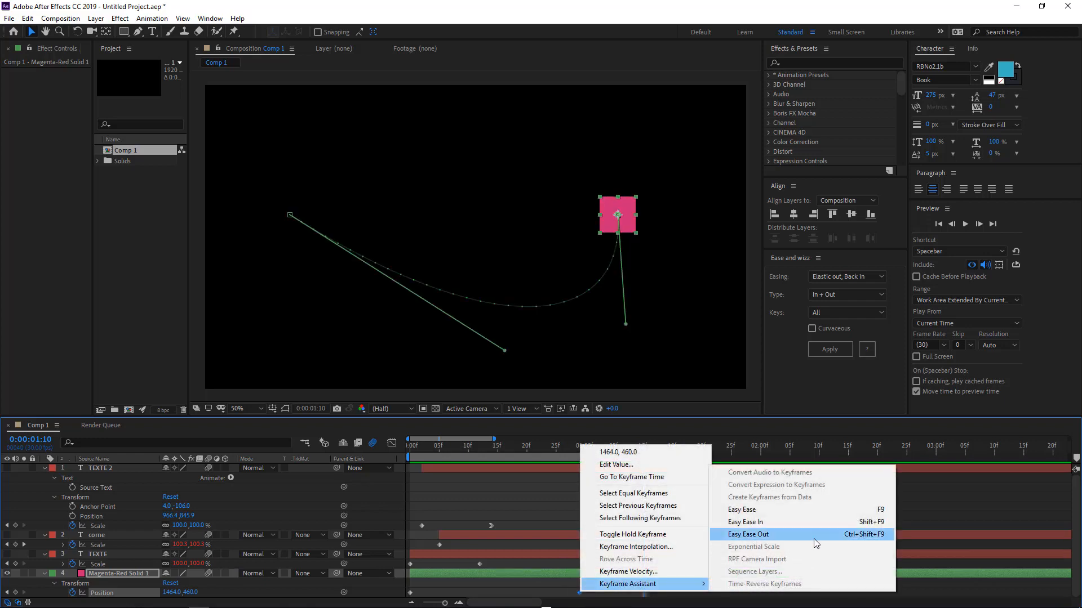
click(810, 522)
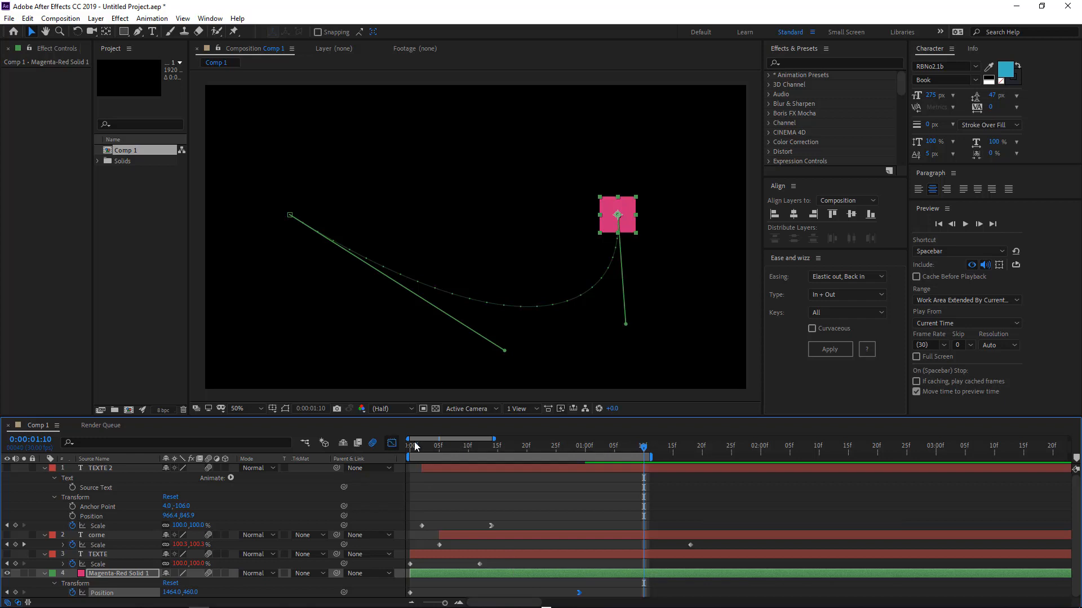
click(391, 443)
drag(551, 573, 510, 573)
click(392, 443)
Preview the square's curved motion and return to the start of the timeline.
key(space)
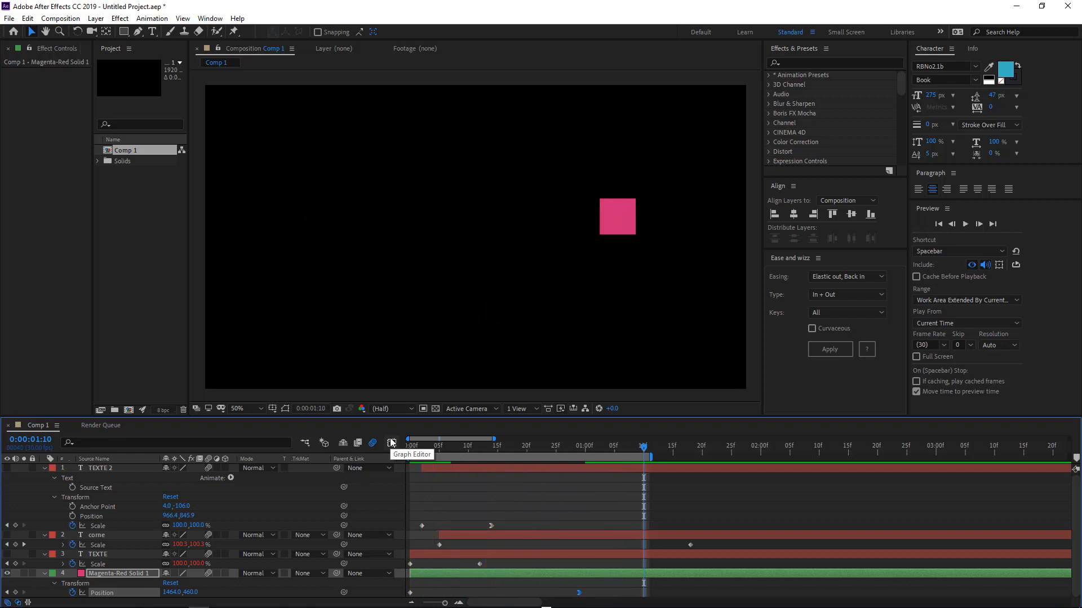
key(space)
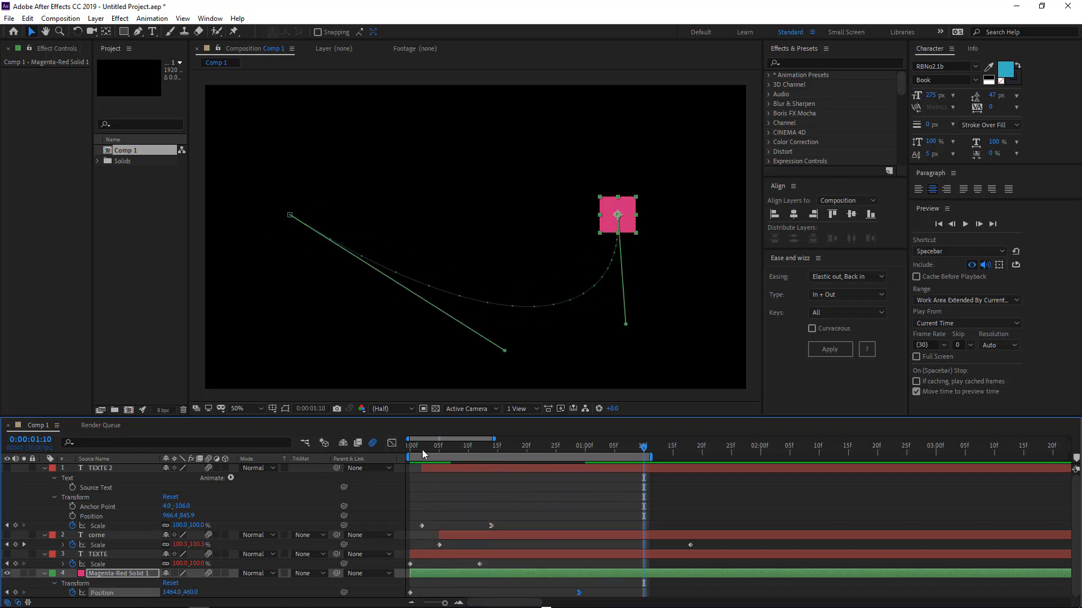
drag(423, 450, 401, 446)
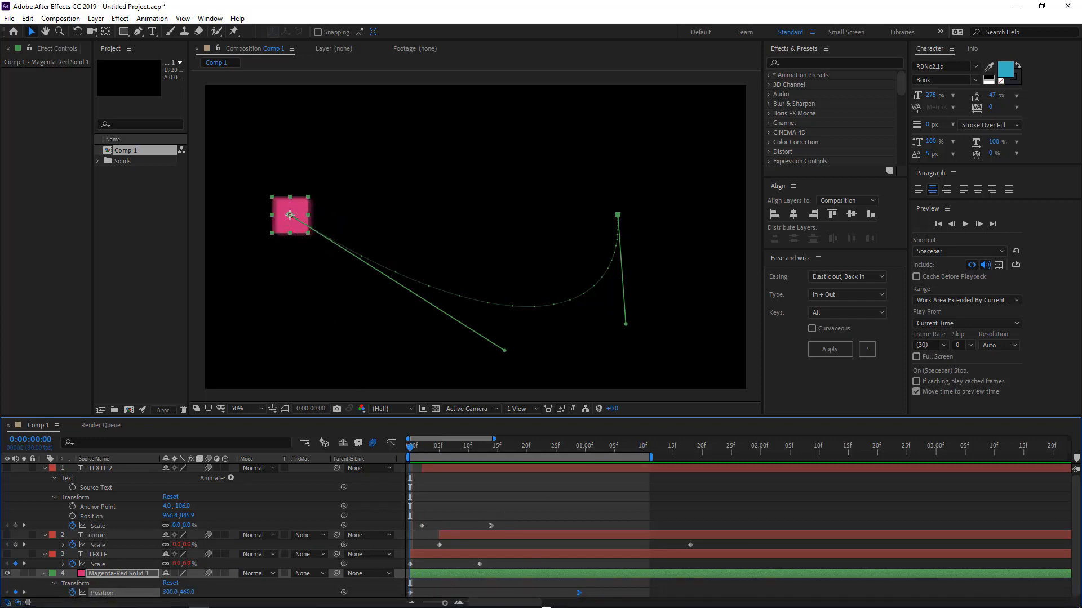
click(464, 572)
key(ctrl+d)
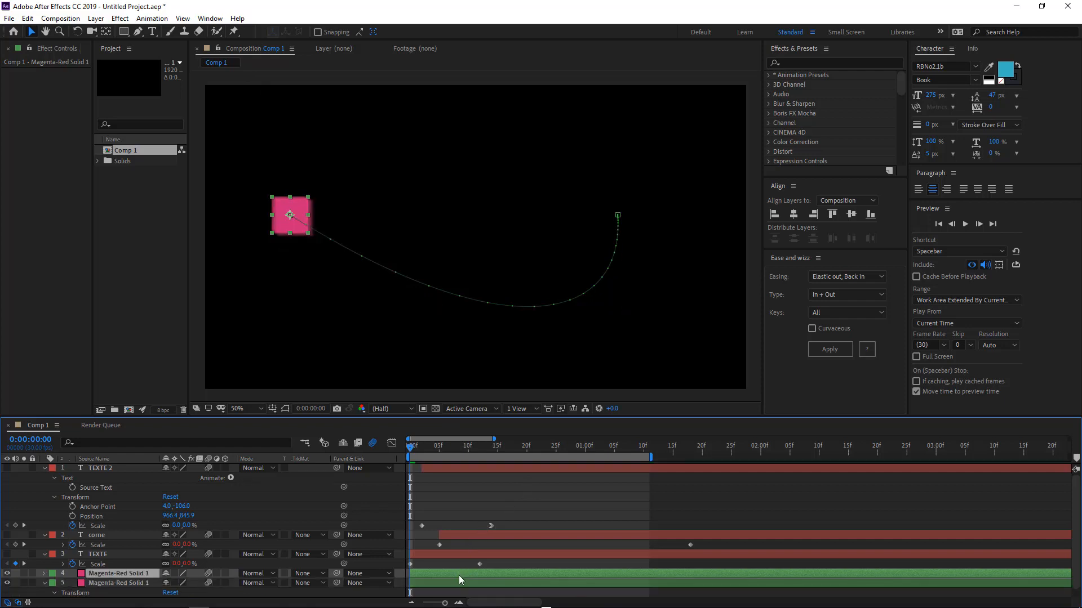
key(Delete)
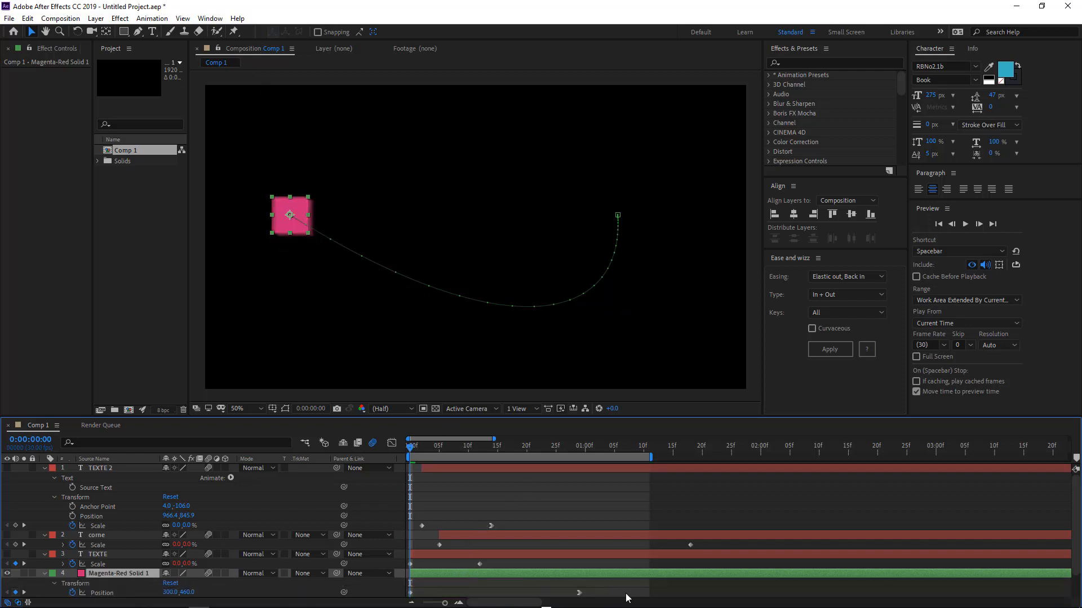
Replace the square's Position keyframes with a straight horizontal move to the right, keyed at the start and at about 1:07.
drag(607, 589, 375, 594)
key(Delete)
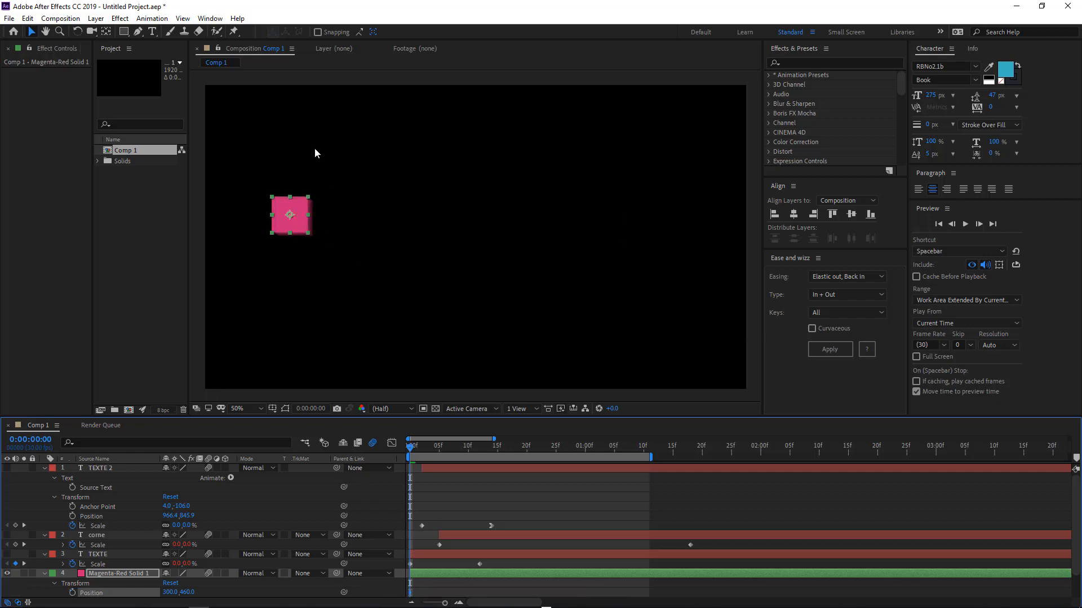
click(299, 227)
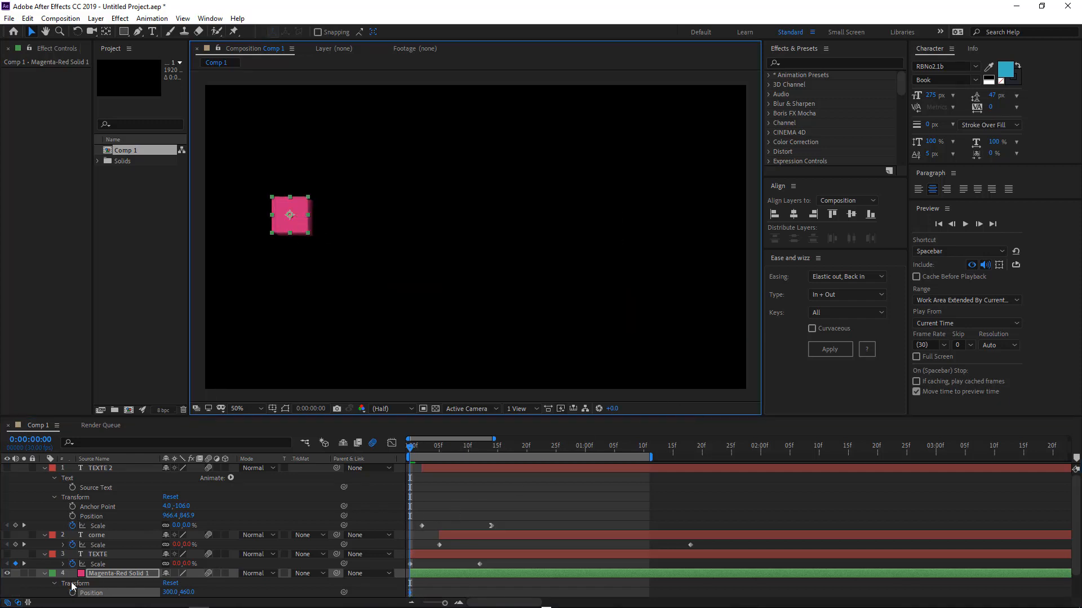
click(72, 592)
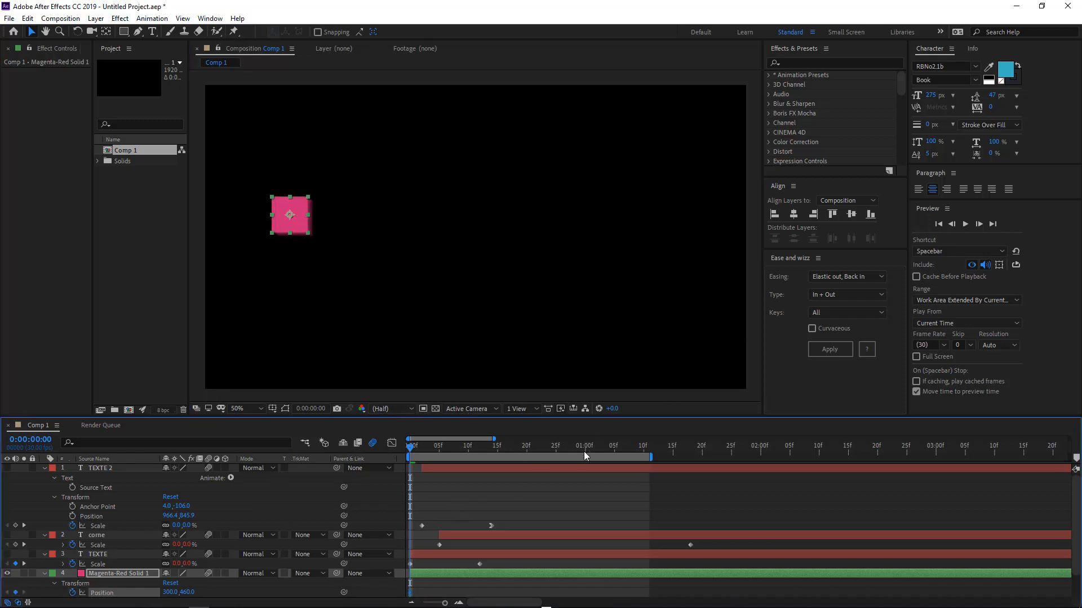
click(627, 451)
drag(302, 222, 631, 229)
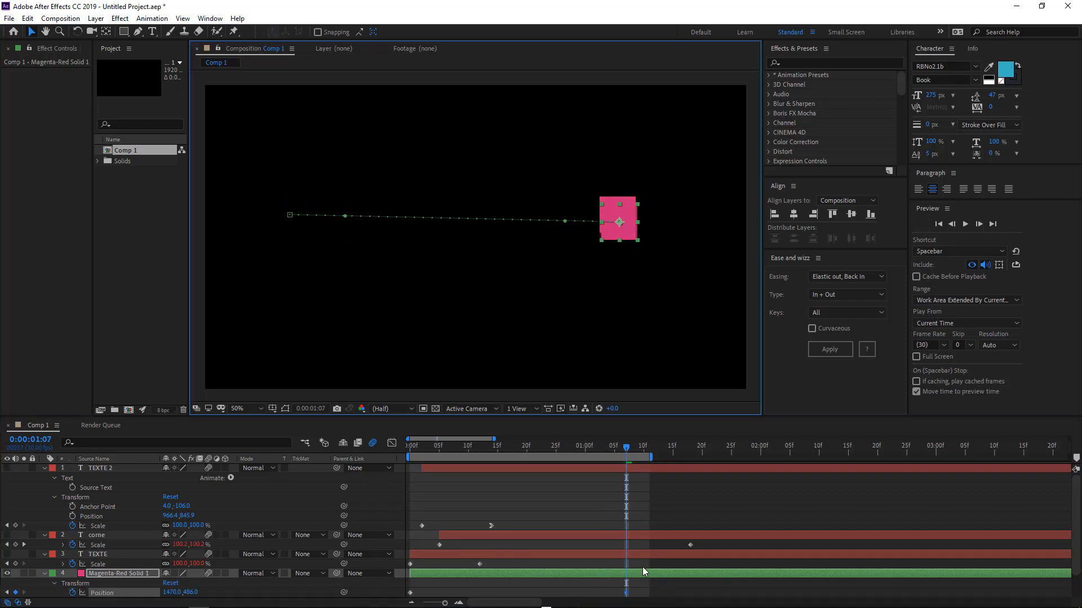
Apply the Elastic out, Back in easing with In + Out type to the square's Position keyframes.
drag(580, 448, 626, 445)
click(837, 276)
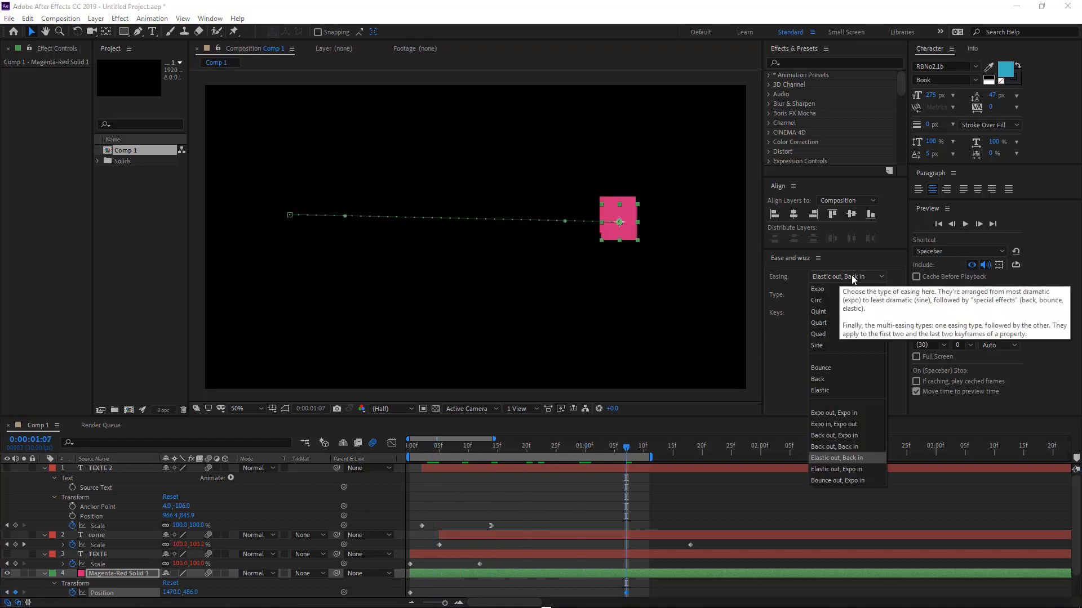
click(795, 275)
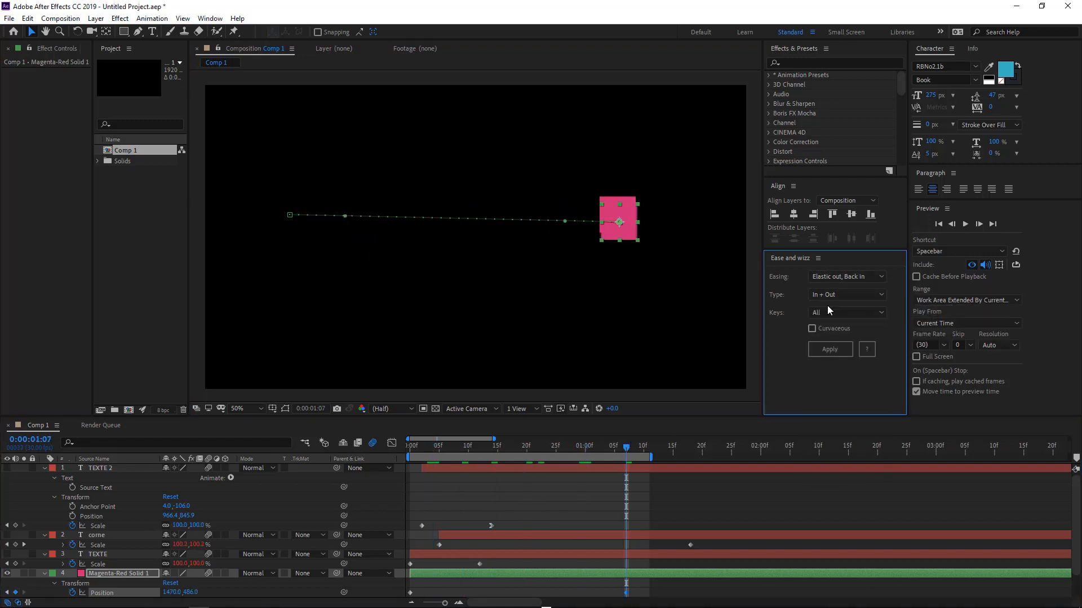
click(829, 354)
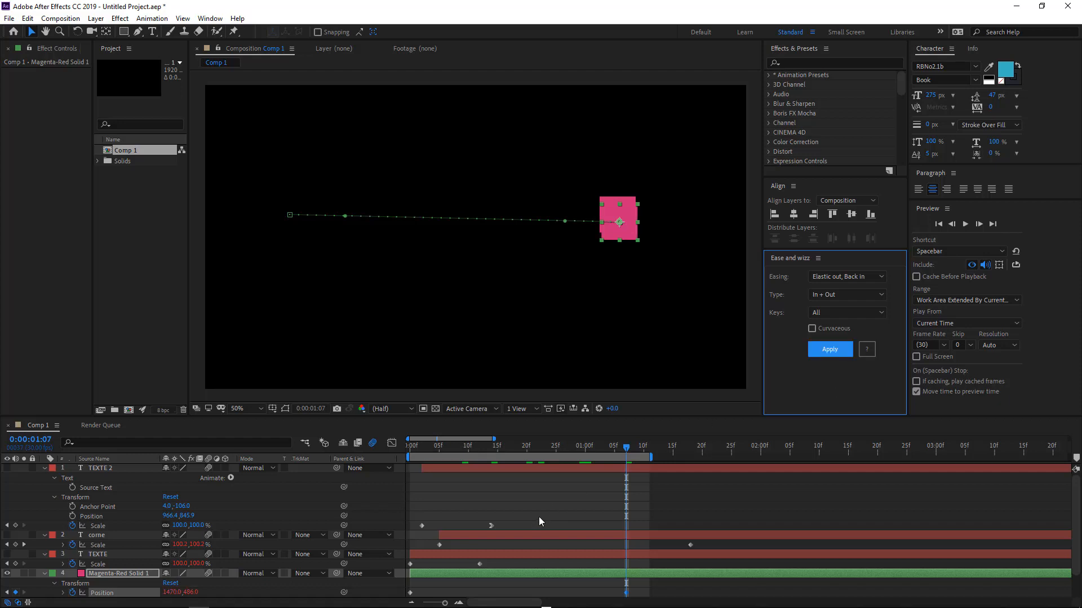
Scrub and preview the square's elastic motion along the straight path.
drag(415, 448, 462, 433)
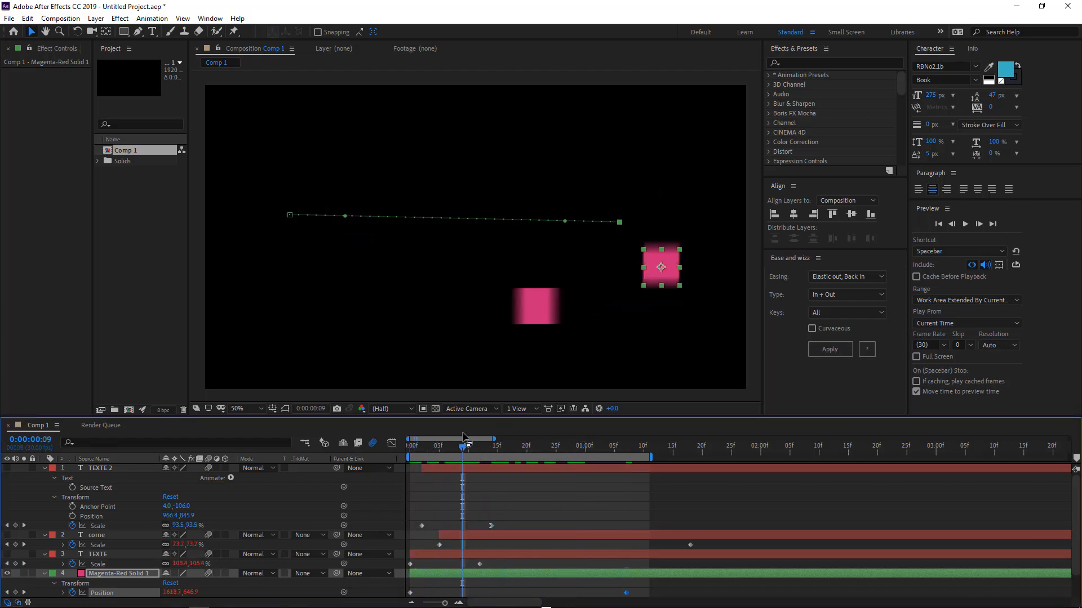
key(space)
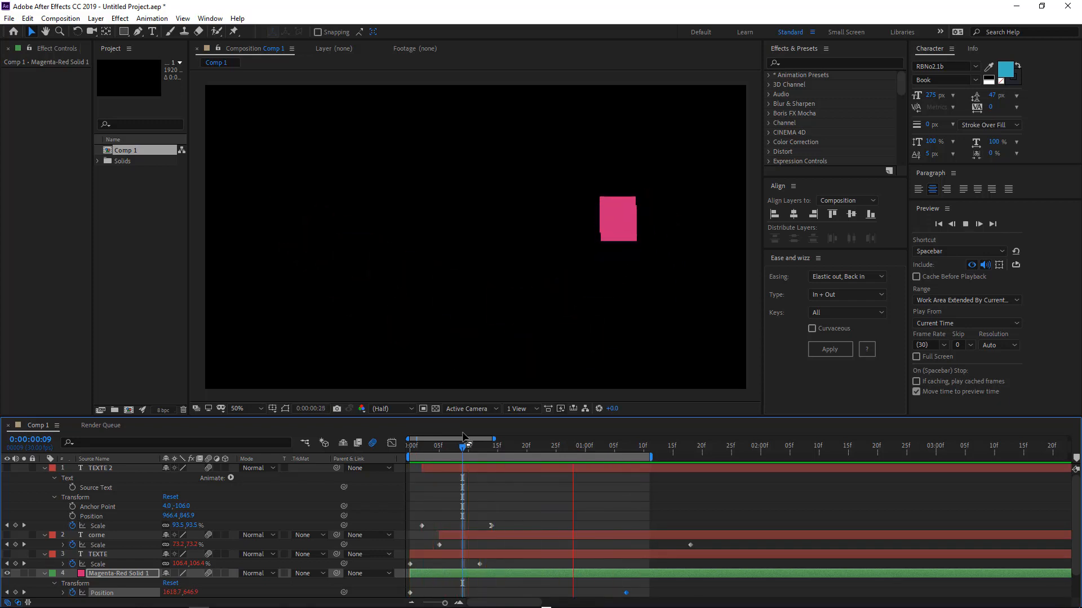
key(space)
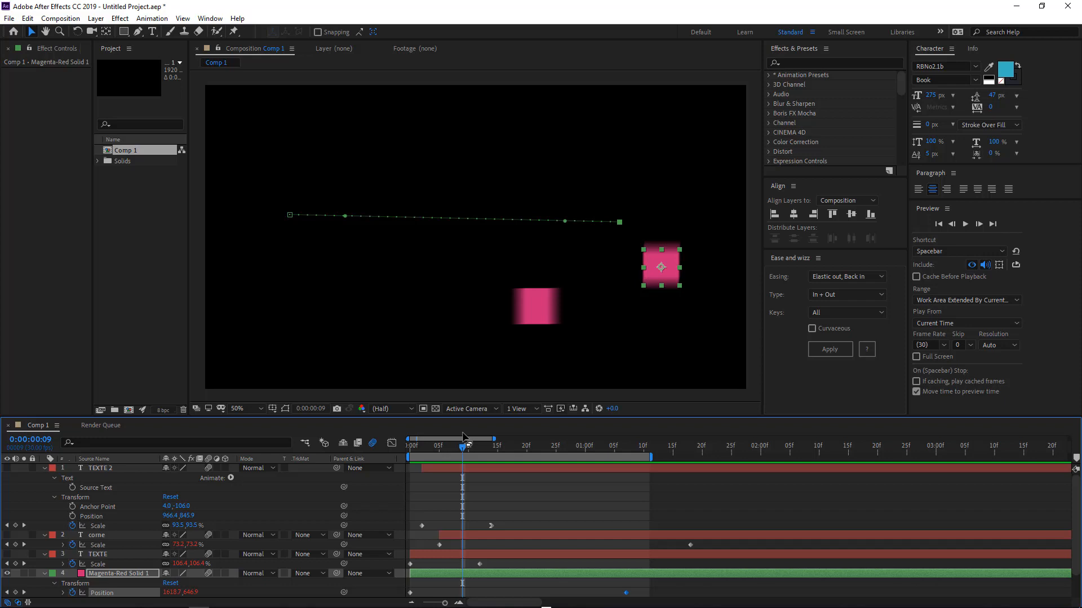